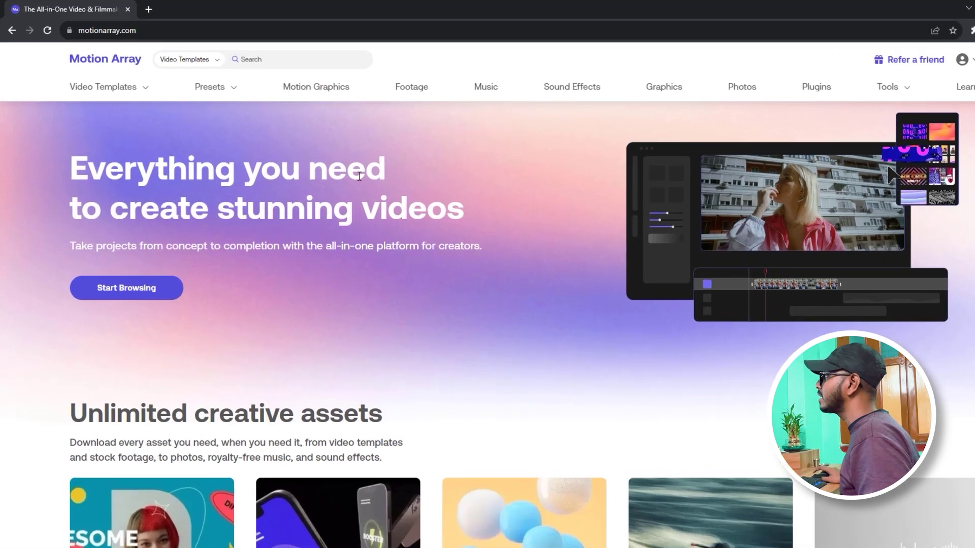
# Open the Motion Array presets catalogue for Adobe Premiere Pro
pyautogui.moveTo(118, 86)
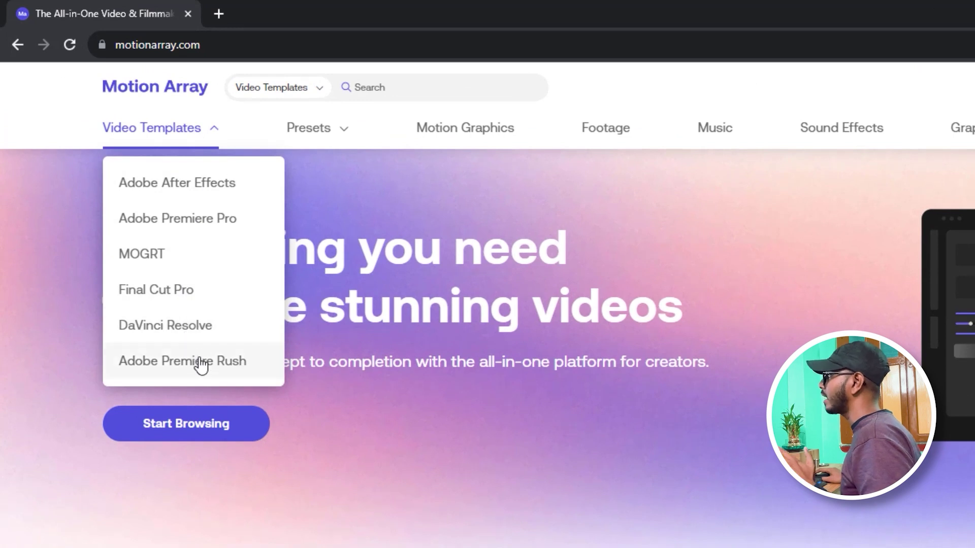
pyautogui.moveTo(325, 127)
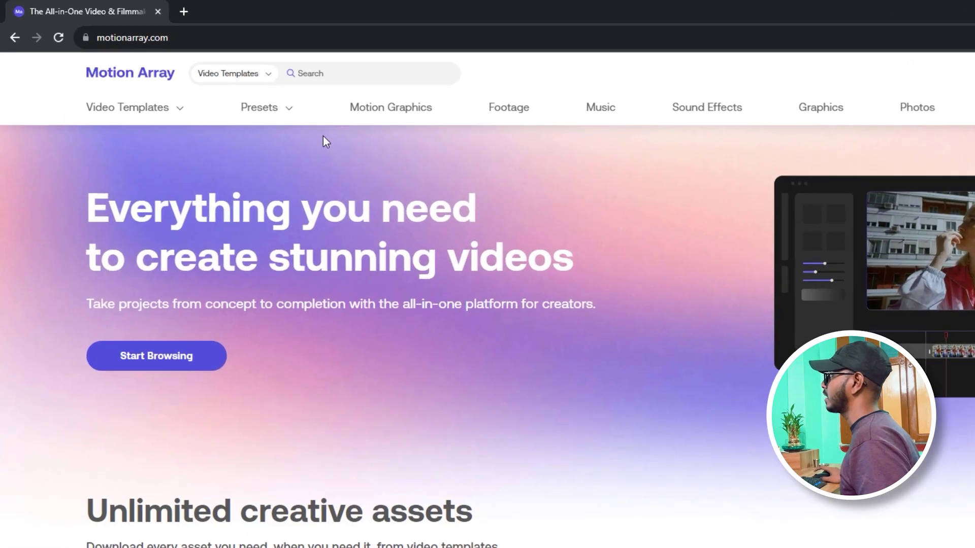
pyautogui.moveTo(209, 80)
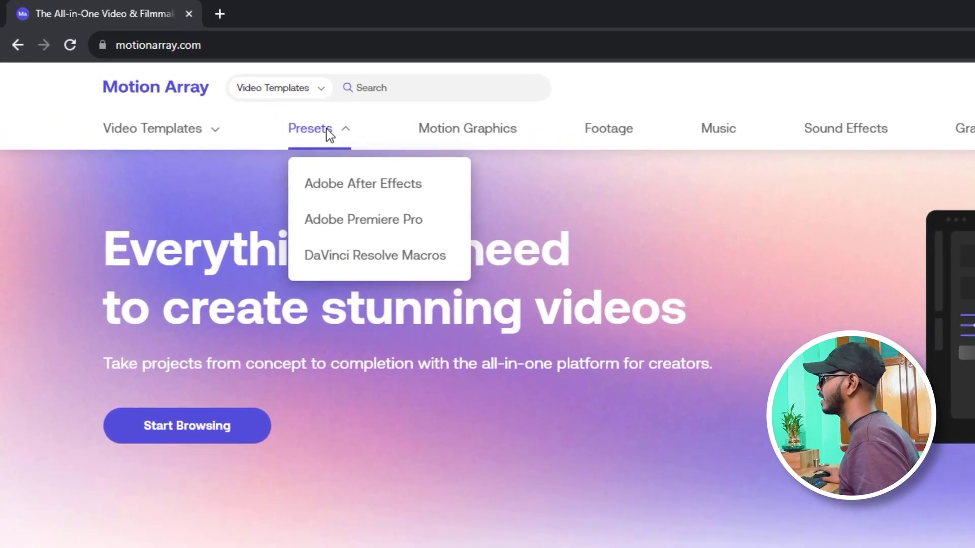
pyautogui.click(355, 223)
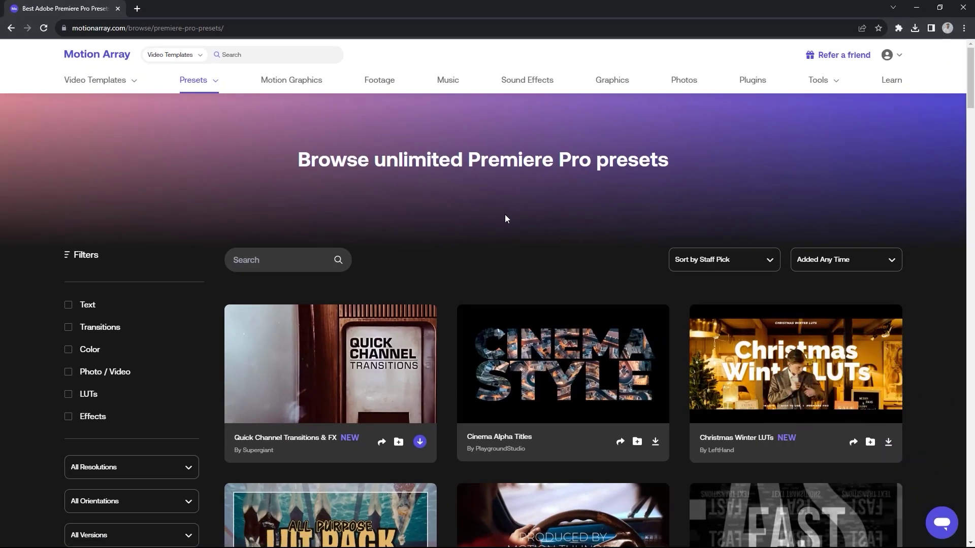
# Download the Quick Channel Transitions & FX preset pack by Supergiant from the Premiere Pro presets listing
pyautogui.scroll(-2, 422, 246)
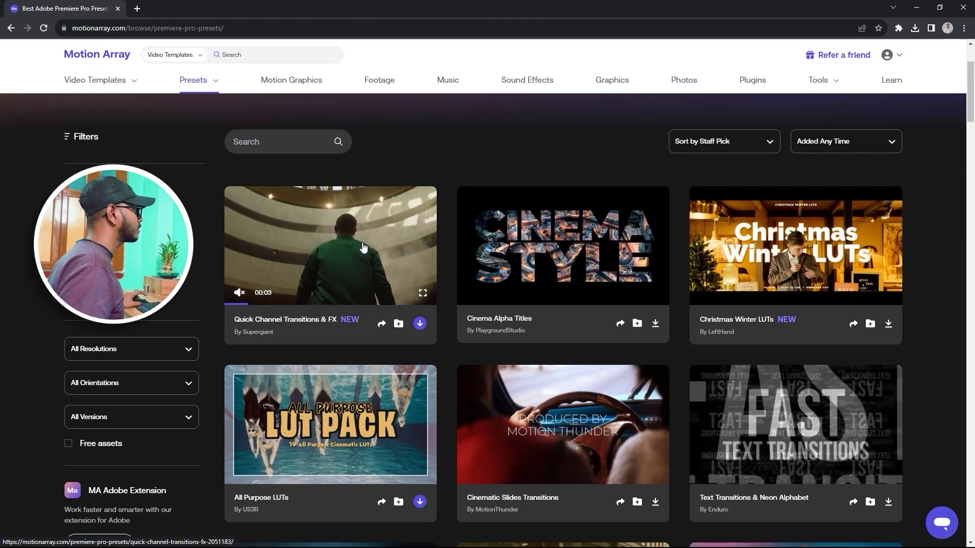
pyautogui.scroll(-6, 332, 398)
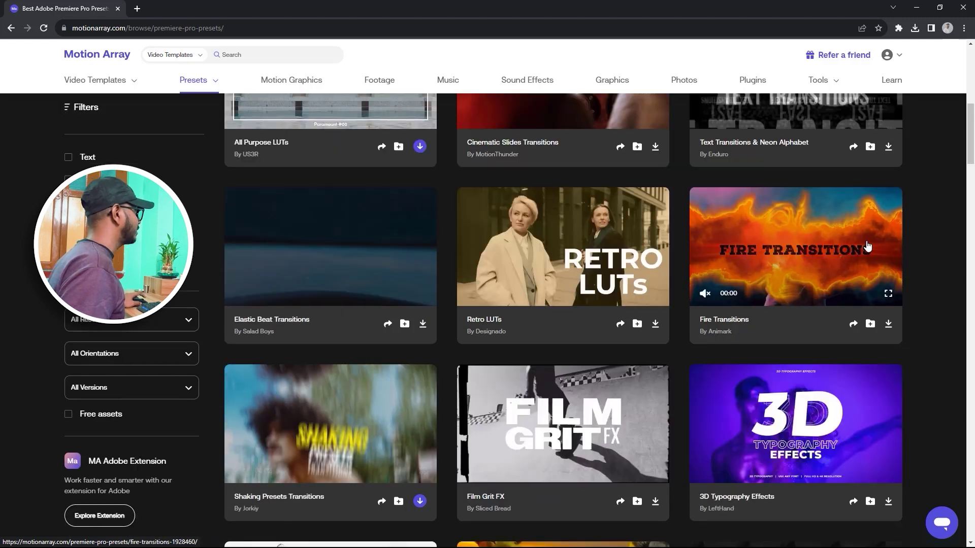
pyautogui.scroll(6, 403, 307)
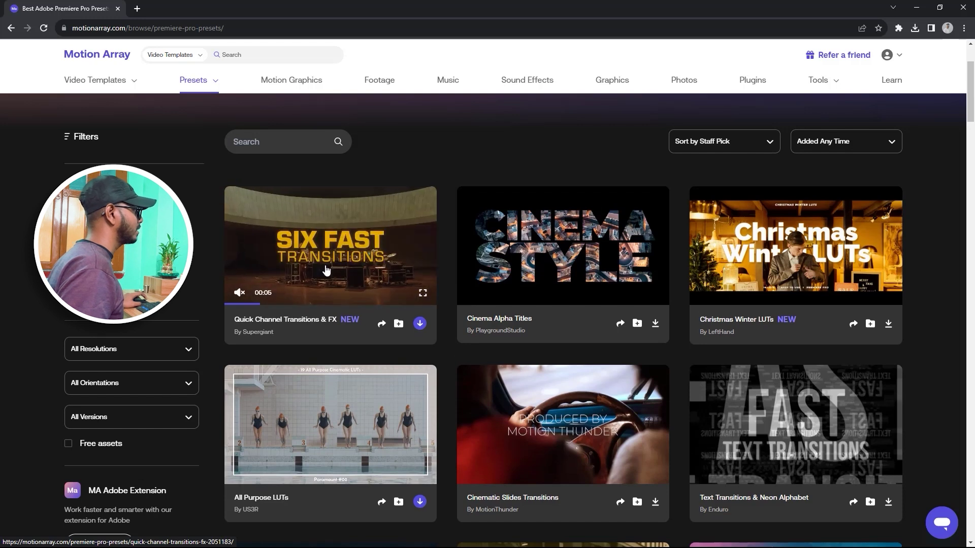
pyautogui.click(419, 324)
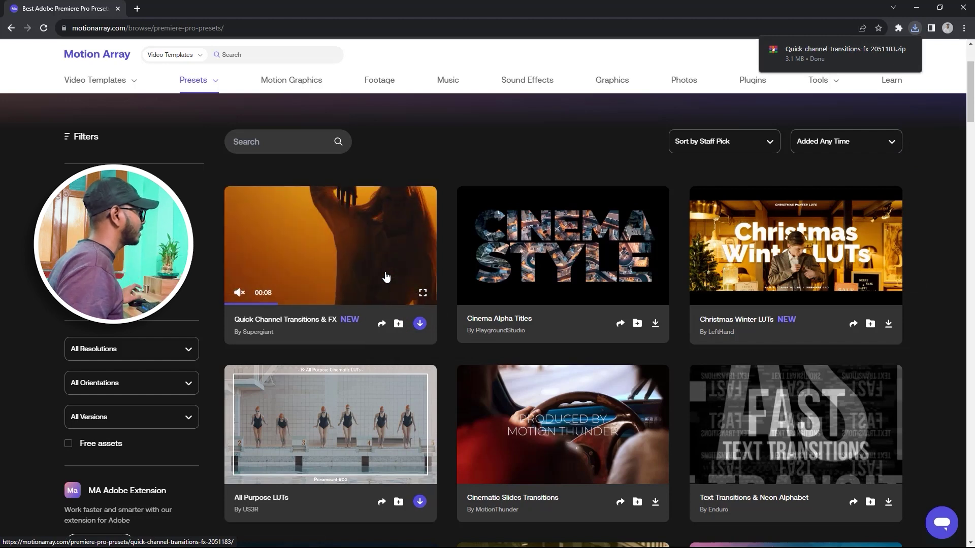
# Download the All Purpose LUTs and Shaking Presets Transitions packs
pyautogui.scroll(-2, 376, 400)
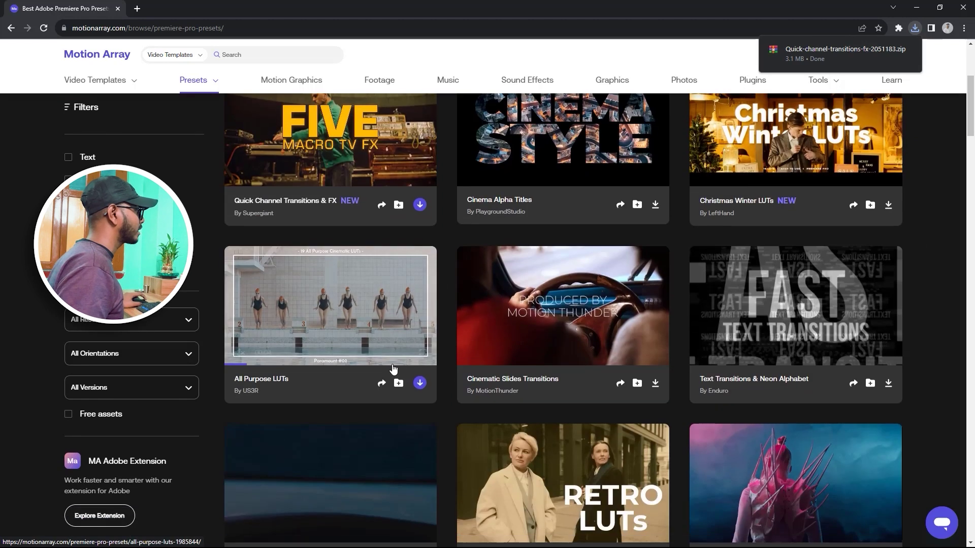
pyautogui.click(420, 384)
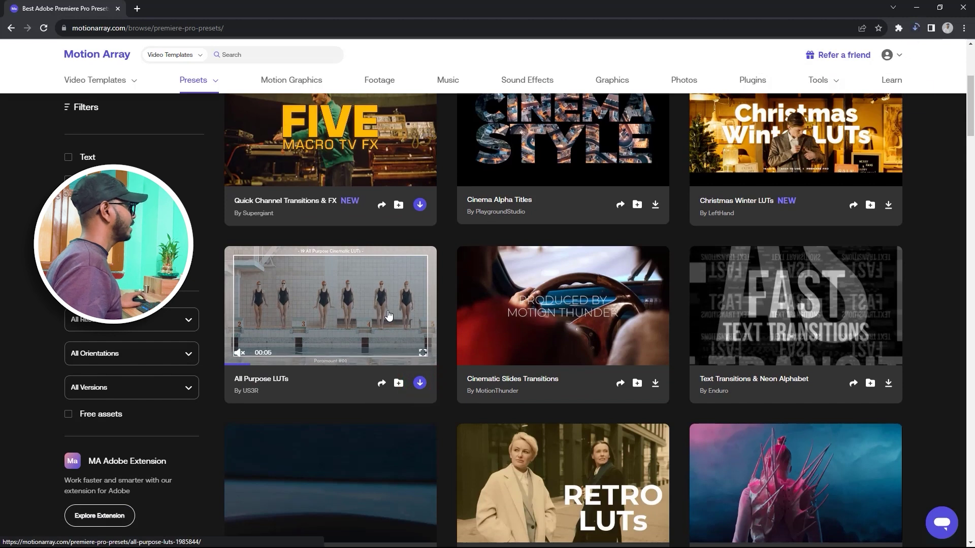
pyautogui.scroll(-6, 388, 316)
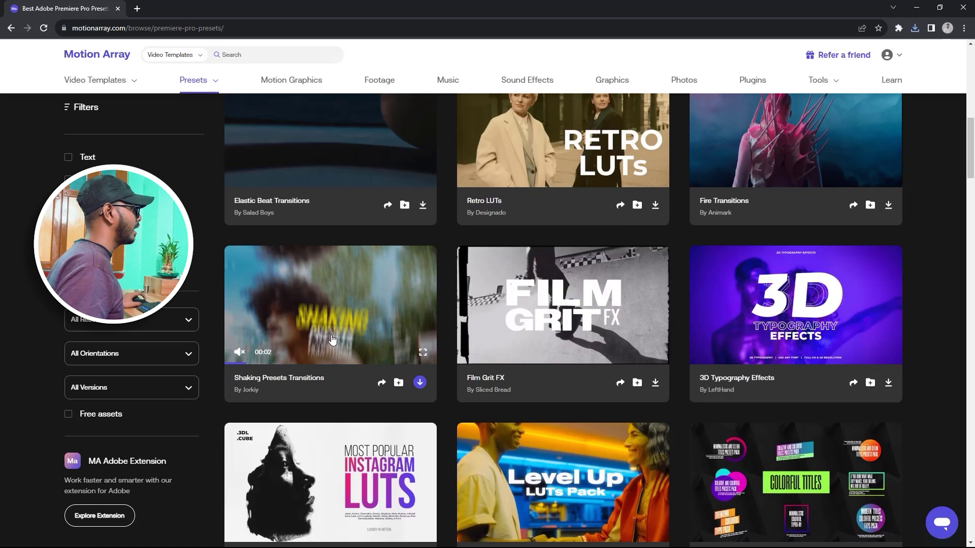
pyautogui.click(420, 383)
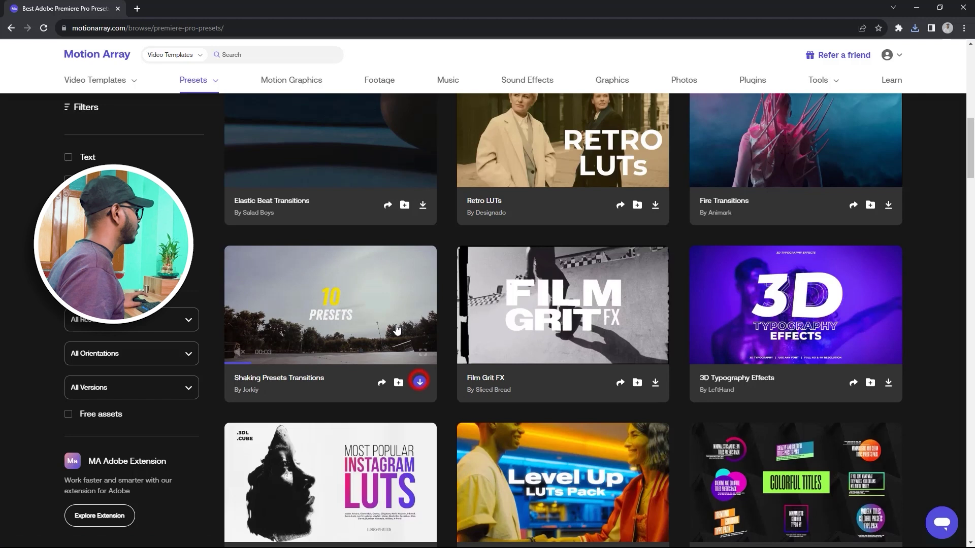
# Filter the Premiere Pro presets listing to the LUTs category
pyautogui.scroll(-4, 433, 295)
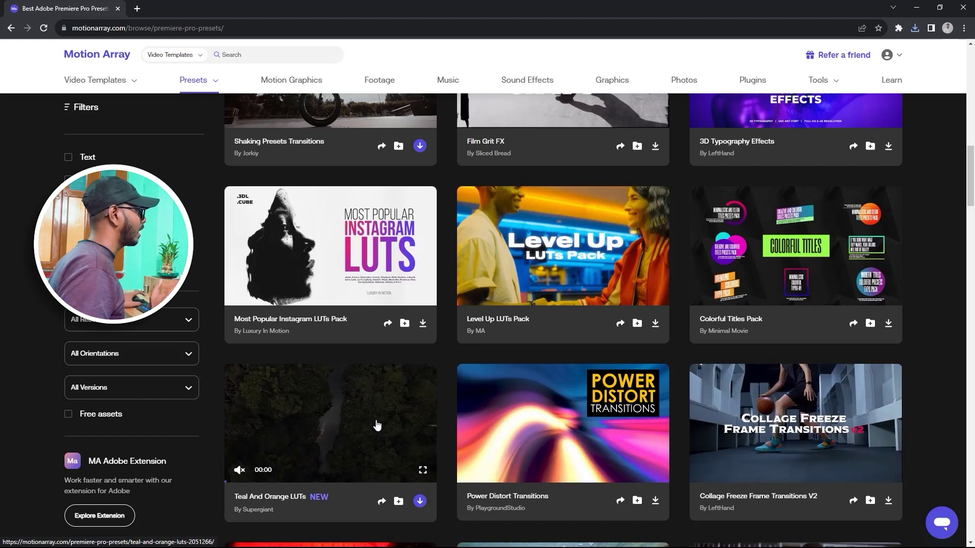
pyautogui.scroll(-4, 377, 416)
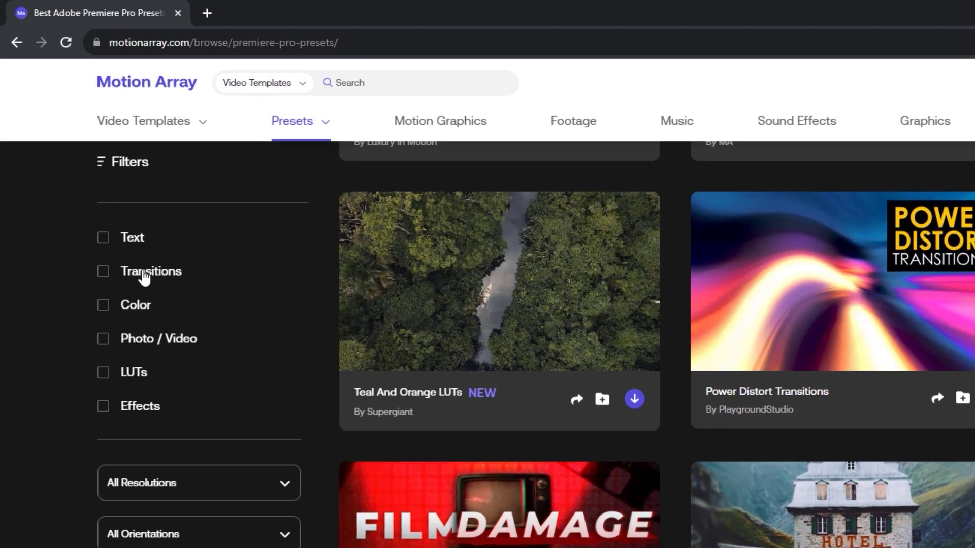
pyautogui.click(103, 374)
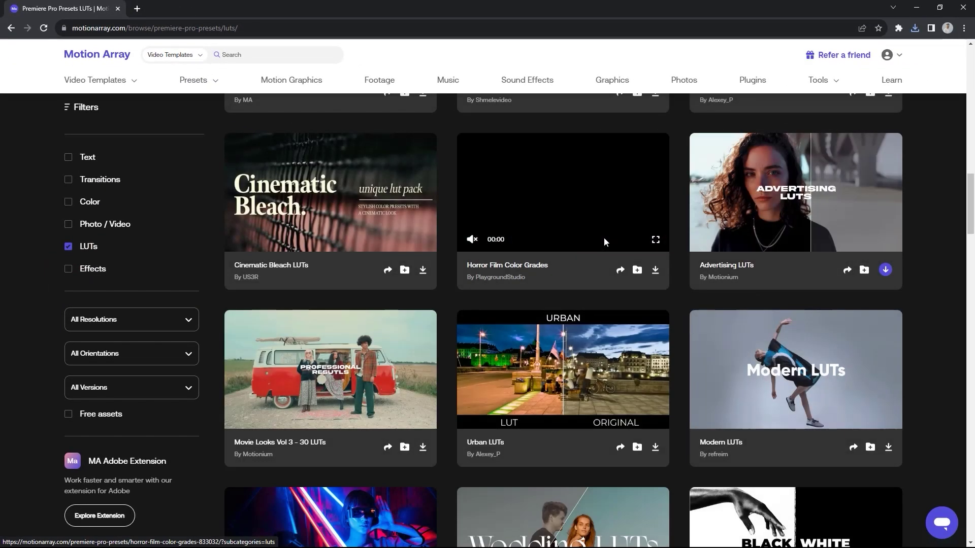
# Browse the LUT packs in the filtered listing and preview some of them, such as Moody Travel Color Grades
pyautogui.scroll(10, 604, 238)
pyautogui.scroll(-2, 604, 239)
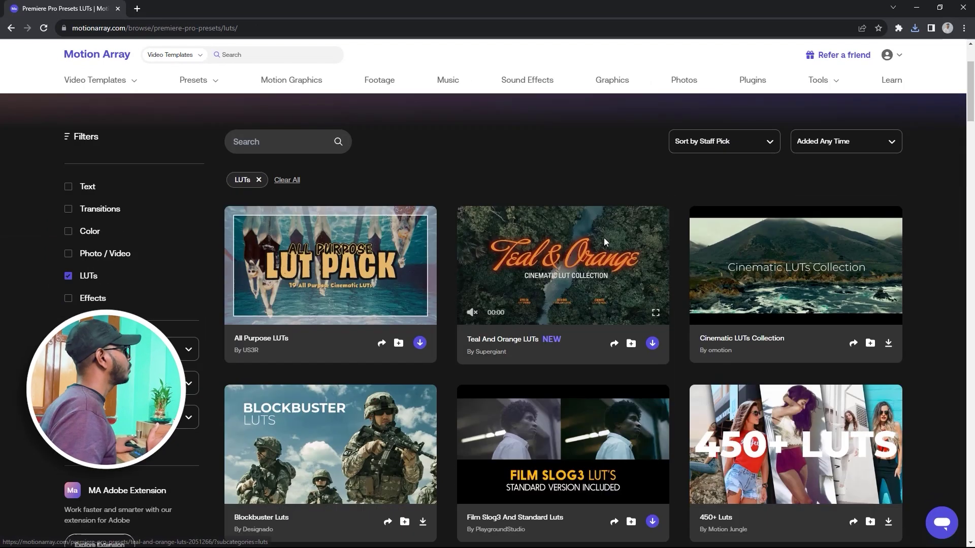
pyautogui.scroll(-4, 543, 261)
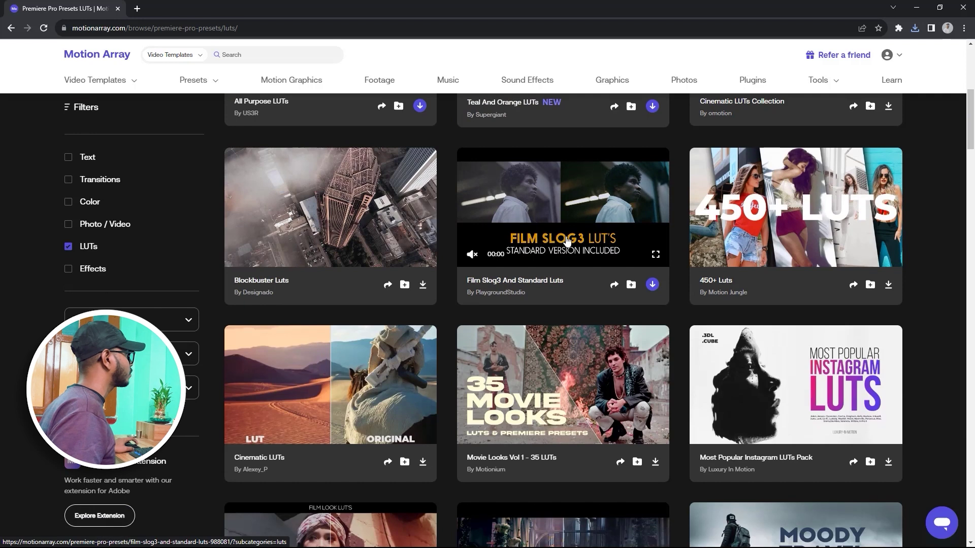
pyautogui.scroll(-4, 597, 247)
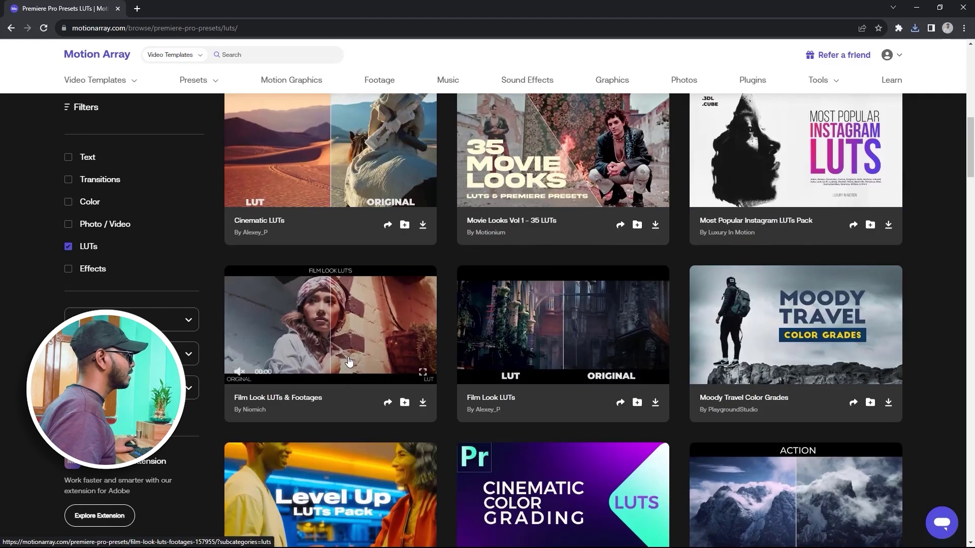
pyautogui.scroll(-2, 330, 279)
pyautogui.scroll(-8, 338, 224)
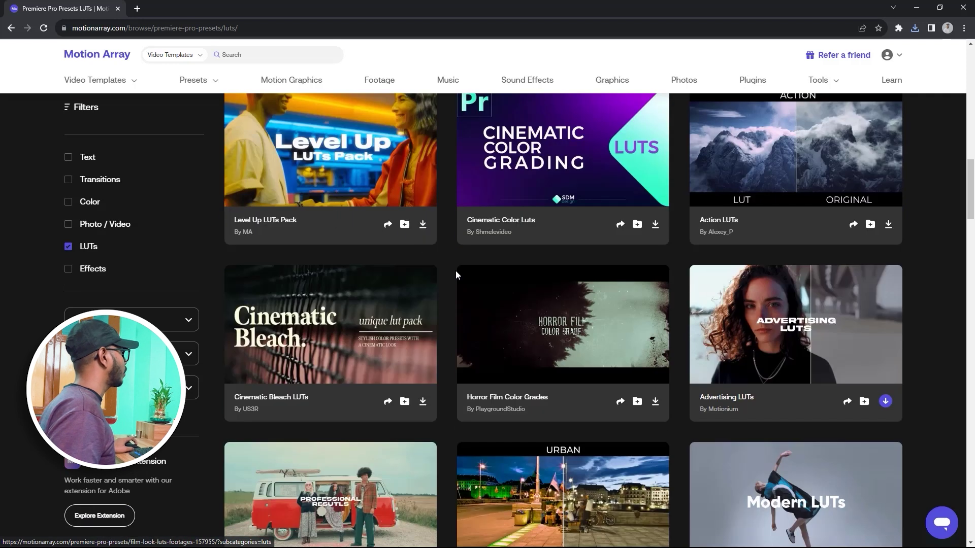
pyautogui.scroll(-2, 565, 296)
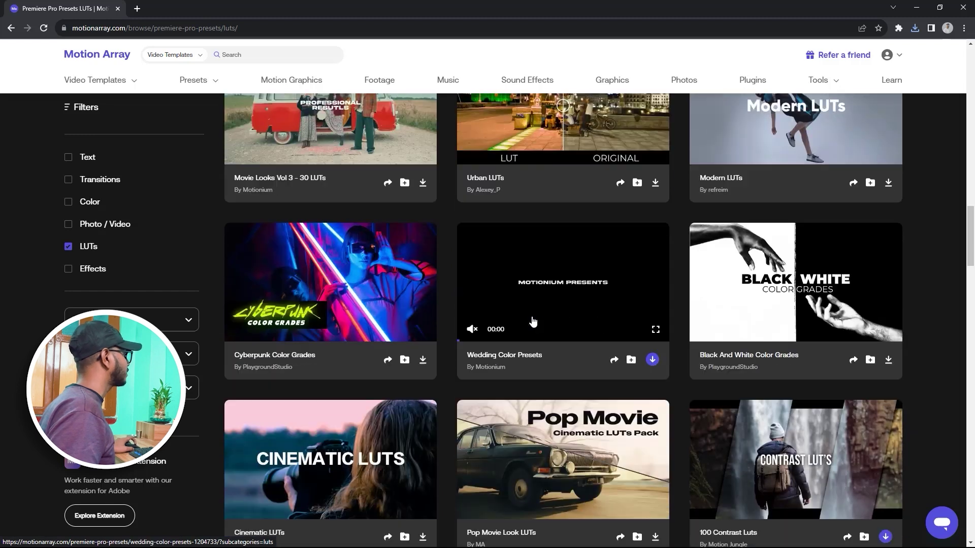
pyautogui.scroll(-7, 535, 319)
pyautogui.scroll(-8, 536, 319)
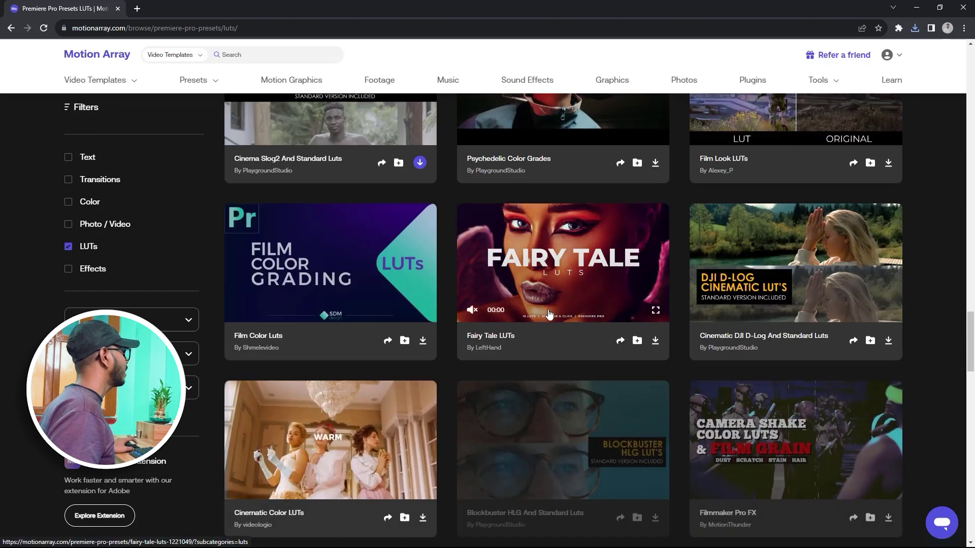
pyautogui.scroll(4, 549, 315)
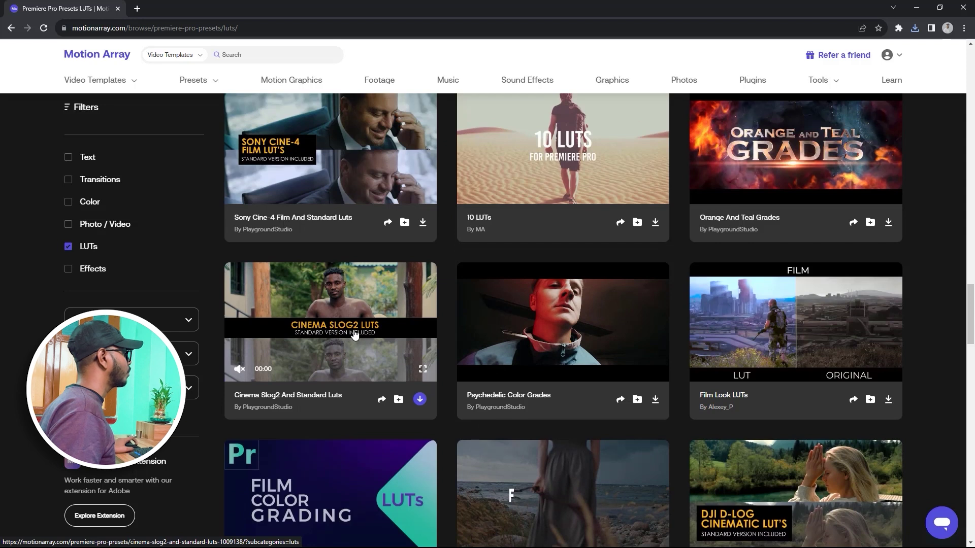
pyautogui.scroll(-10, 511, 338)
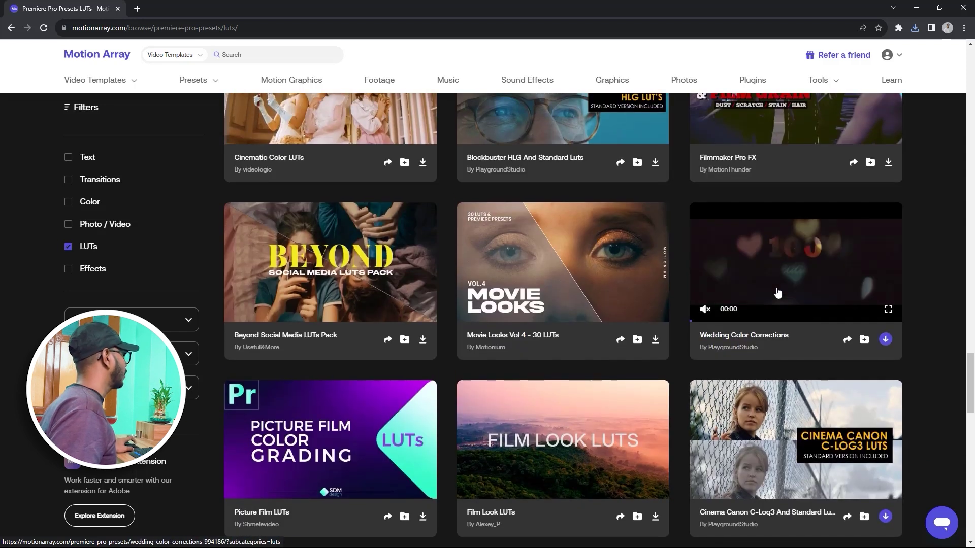
pyautogui.scroll(10, 602, 354)
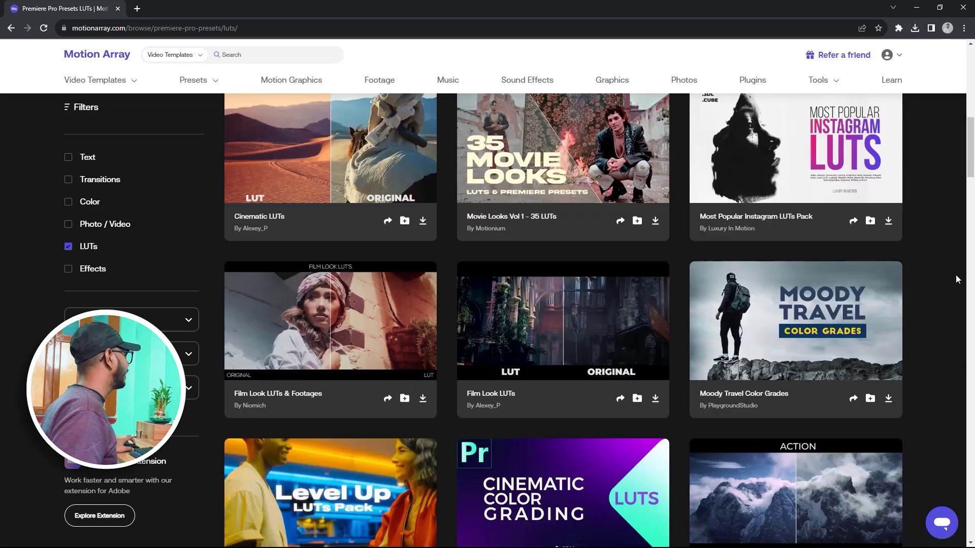
pyautogui.moveTo(808, 330)
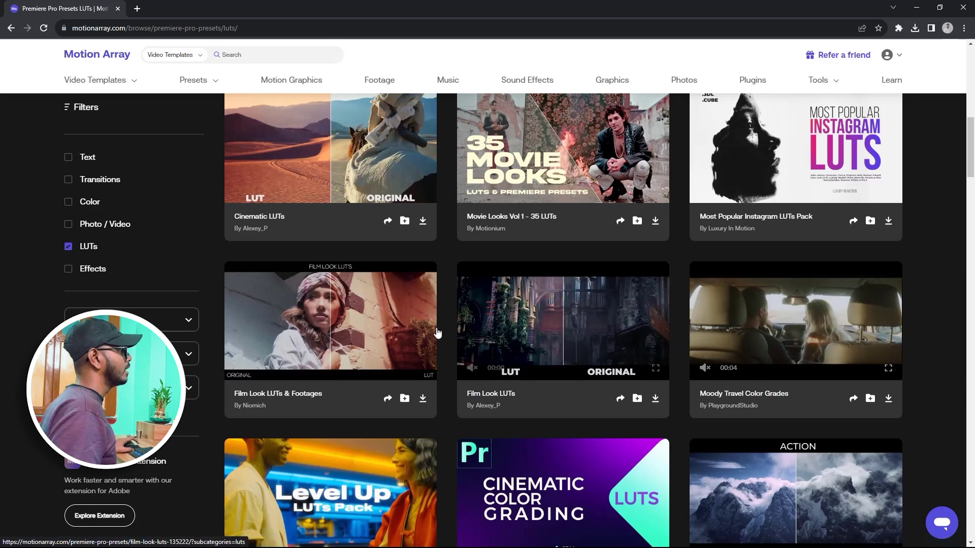
# Replace the LUTs filter with the Transitions filter in the presets listing
pyautogui.click(67, 247)
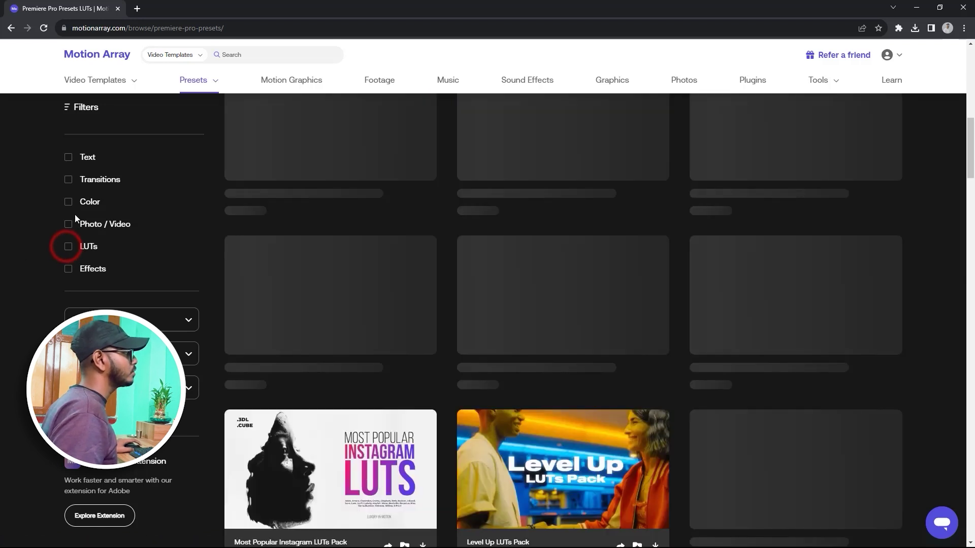
pyautogui.click(68, 180)
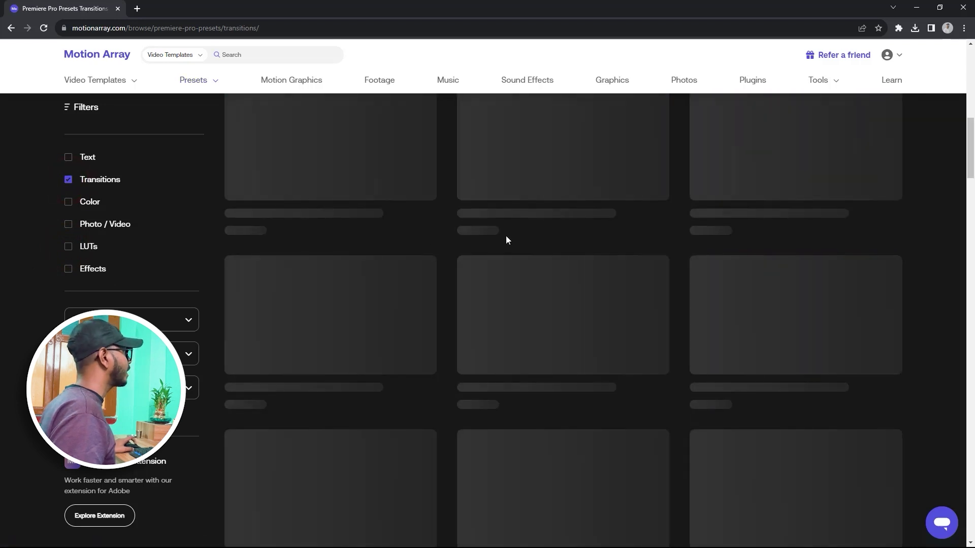
pyautogui.scroll(-2, 506, 239)
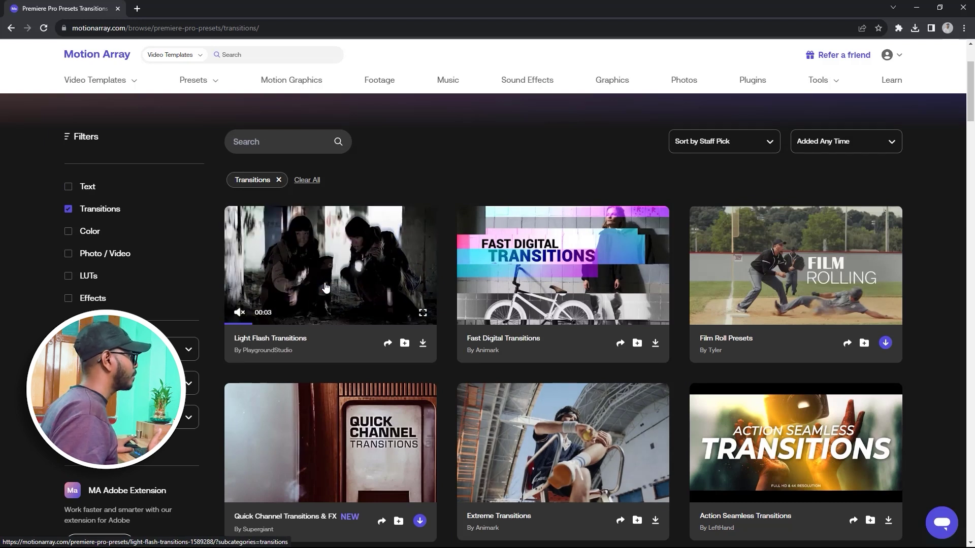
# Open the Light Flash Transitions preset page in a new tab, play its preview video and pause it
pyautogui.rightClick(321, 265)
pyautogui.click(335, 273)
pyautogui.click(181, 9)
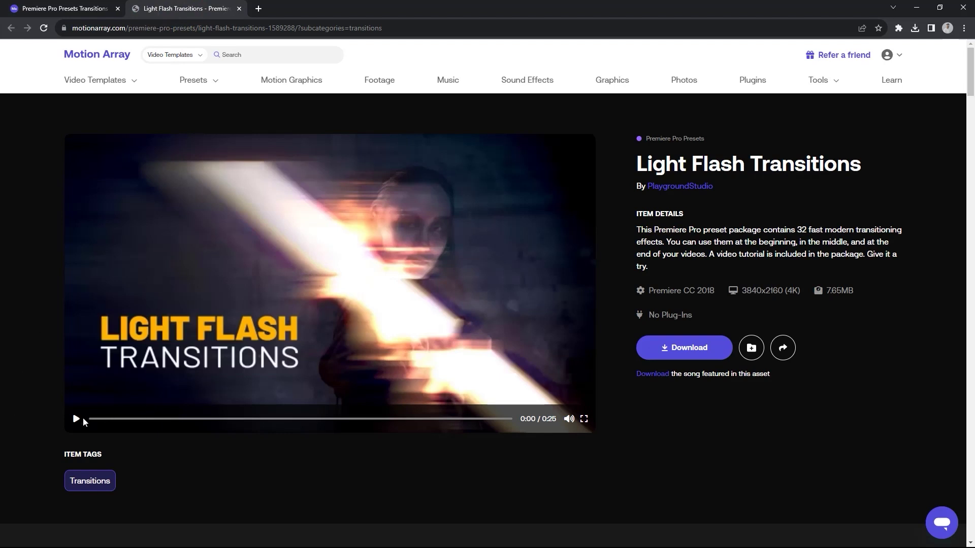
pyautogui.click(161, 401)
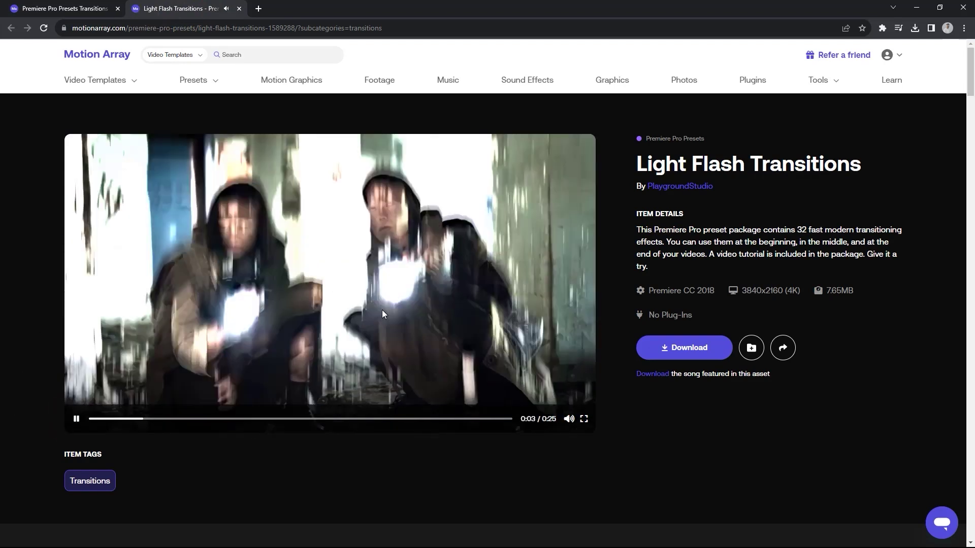
pyautogui.click(76, 419)
# Return to the presets listing, remove the Transitions filter and limit the listing to free assets
pyautogui.click(66, 8)
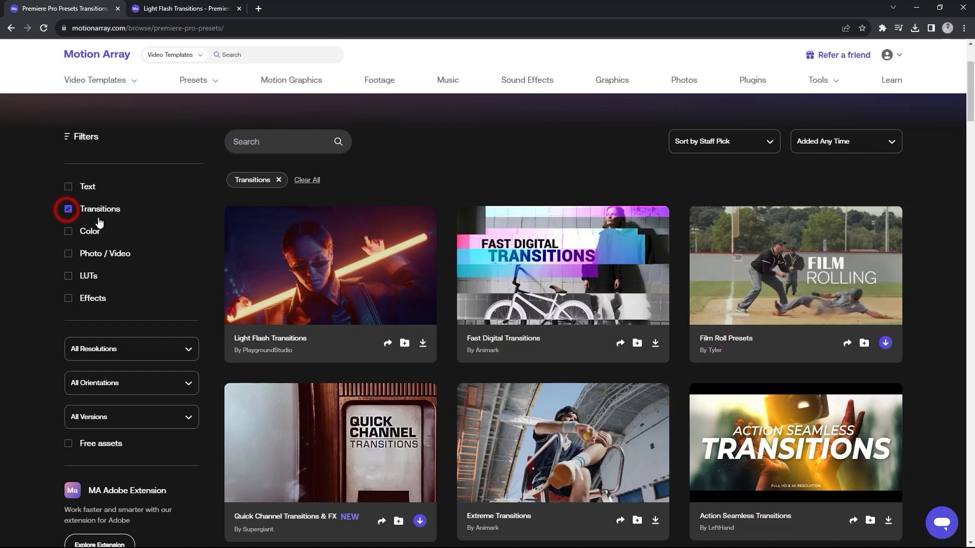
pyautogui.click(68, 209)
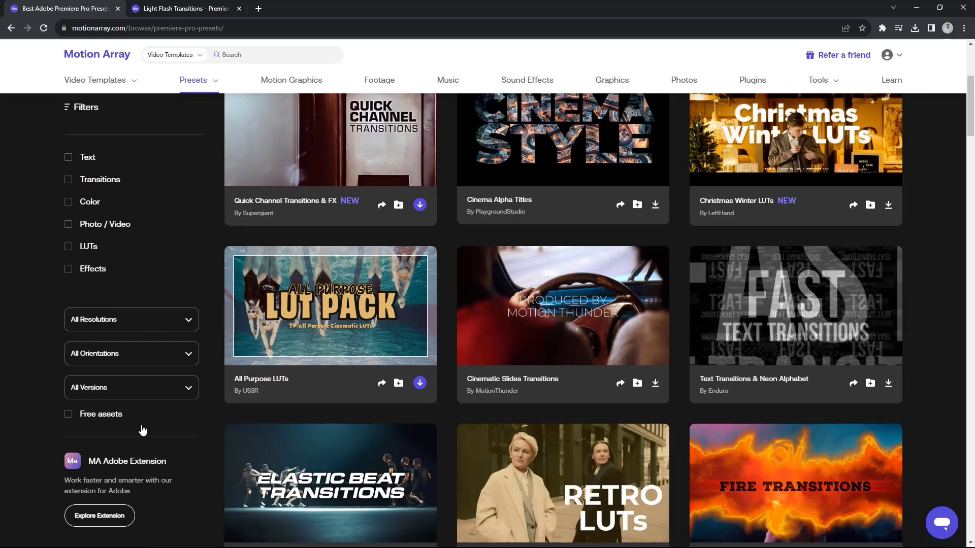
pyautogui.scroll(4, 634, 337)
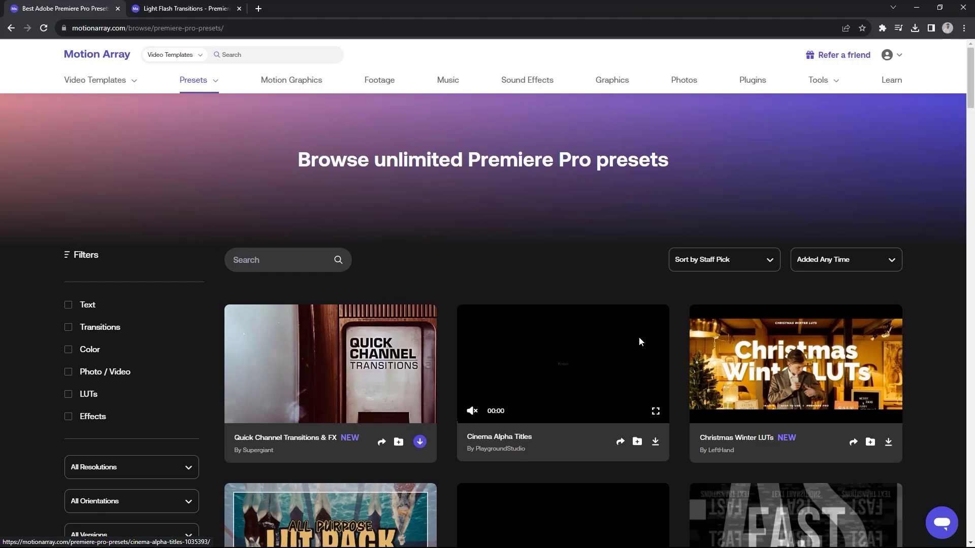
pyautogui.scroll(-2, 632, 337)
pyautogui.scroll(-5, 595, 318)
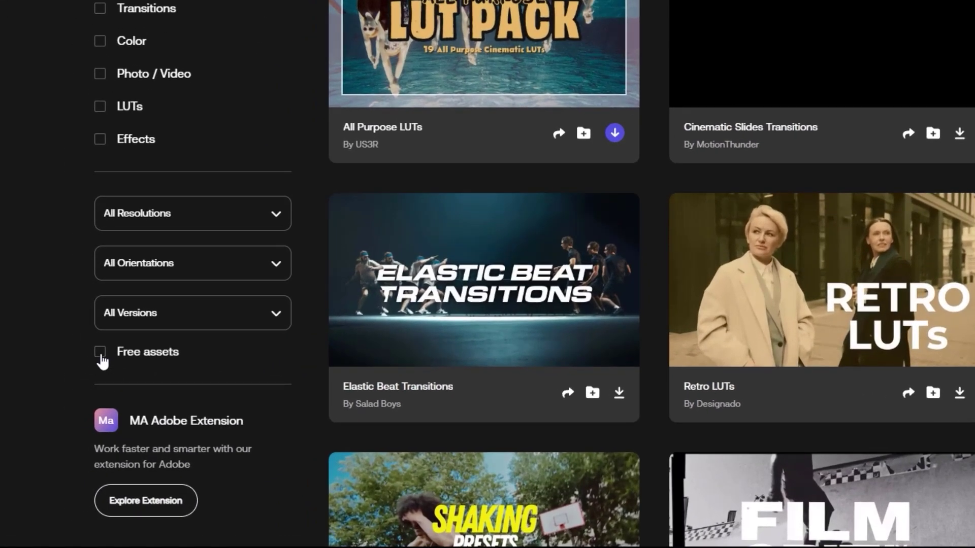
pyautogui.click(100, 352)
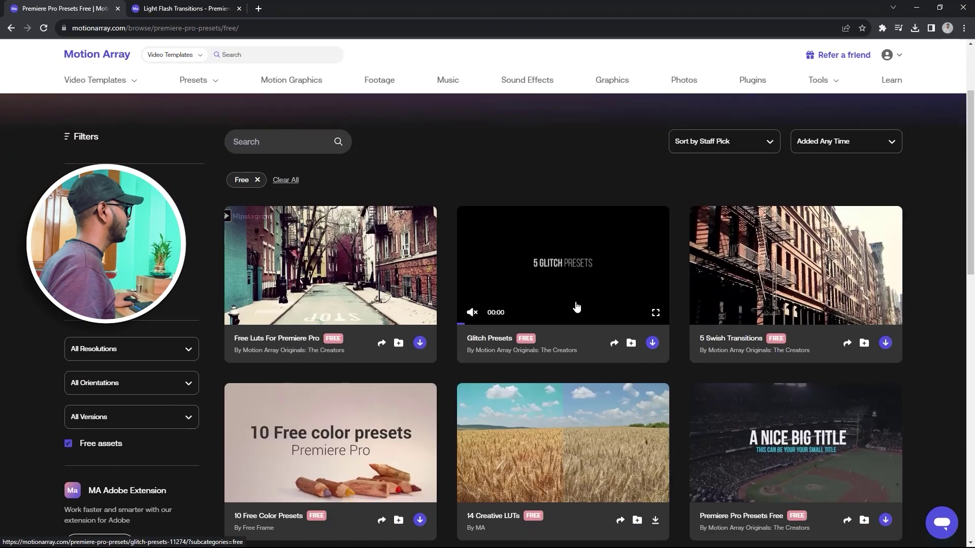
# Browse the free Premiere Pro presets and download the 5 Swish Transitions pack
pyautogui.scroll(-2, 328, 293)
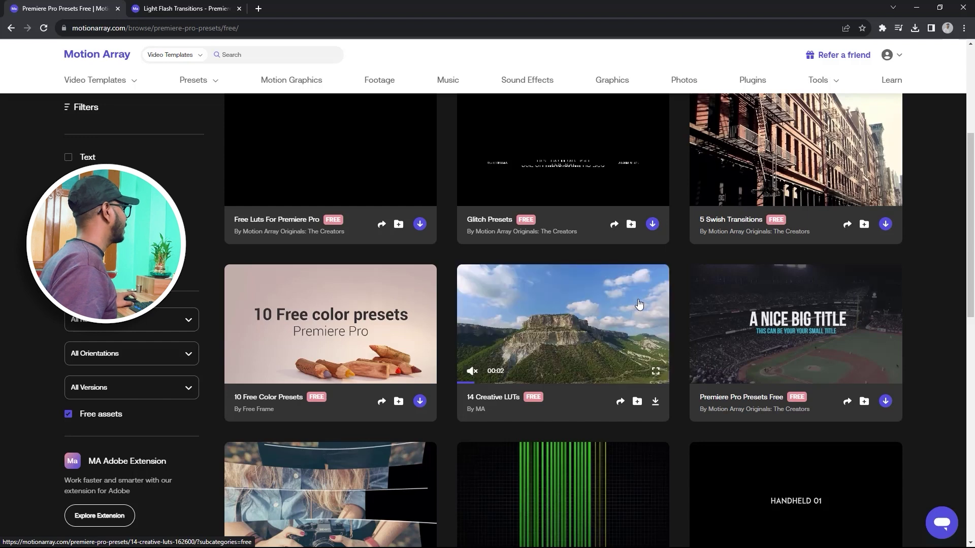
pyautogui.scroll(2, 532, 339)
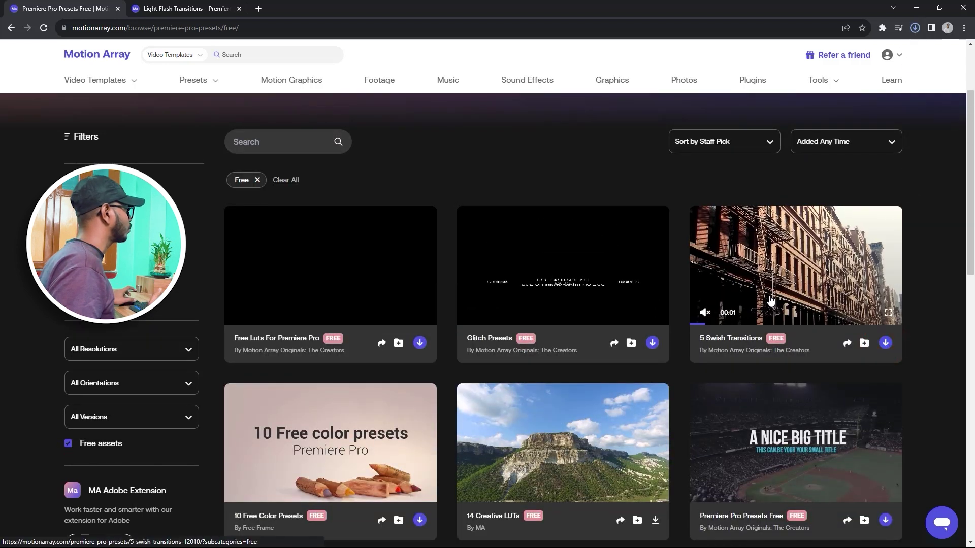
pyautogui.scroll(-10, 604, 365)
pyautogui.scroll(5, 455, 305)
pyautogui.scroll(4, 462, 310)
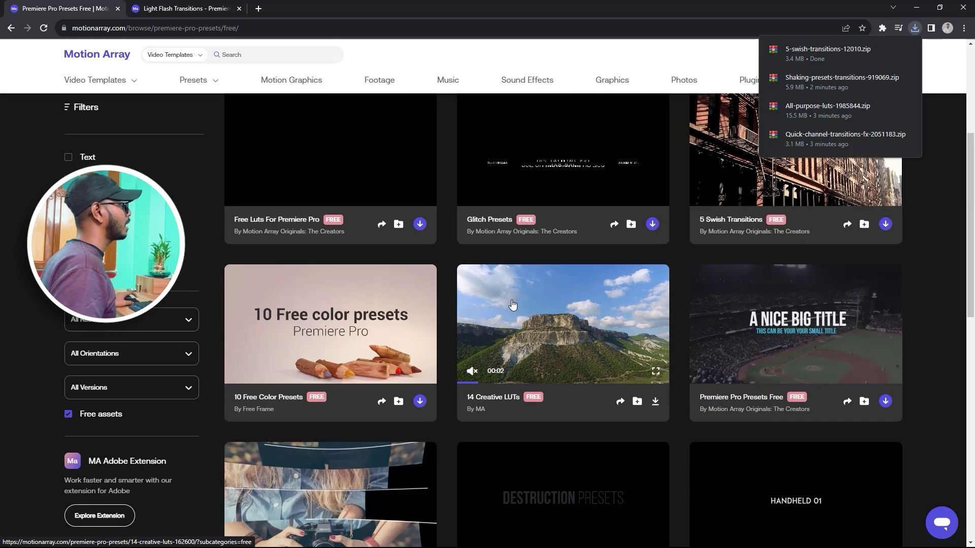
# Open the Adobe Premiere Pro video templates listing and limit it to free assets
pyautogui.moveTo(109, 82)
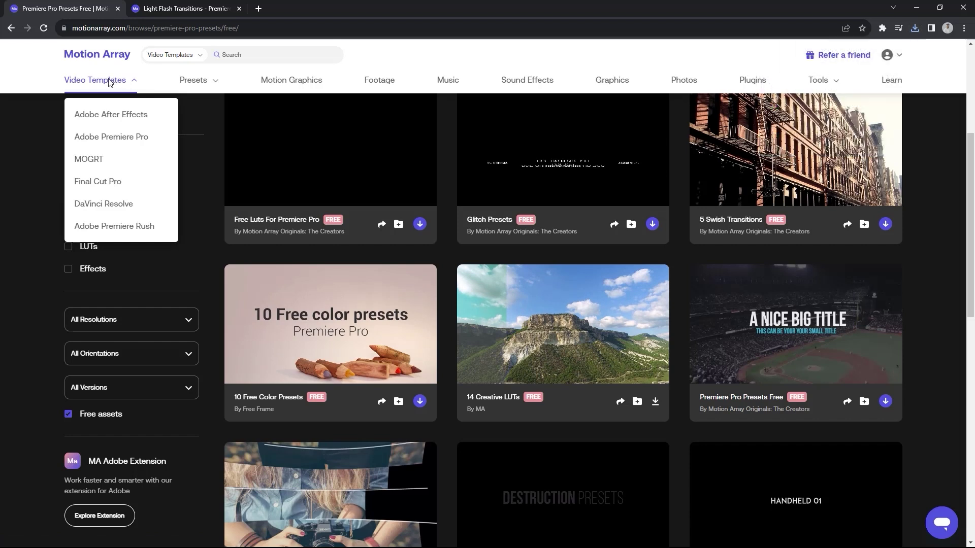
pyautogui.click(102, 141)
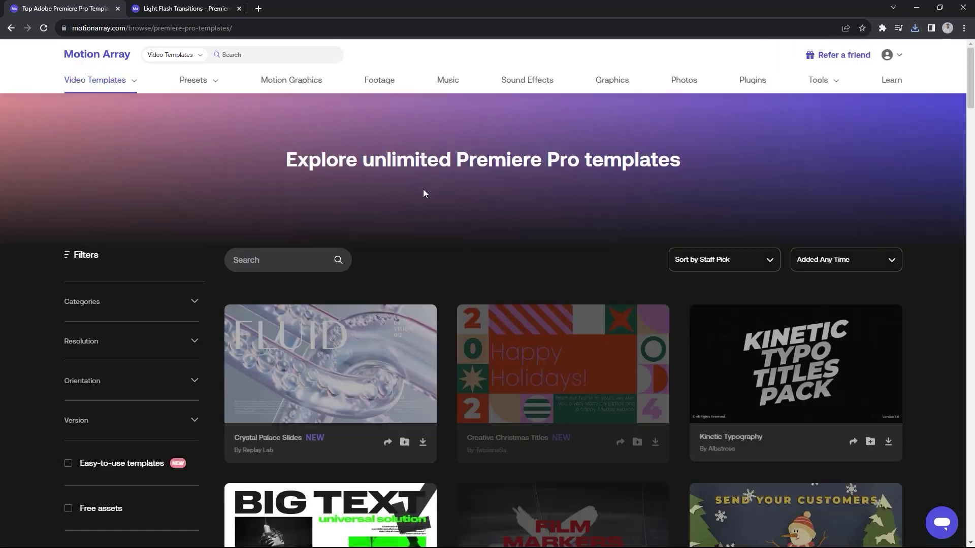
pyautogui.scroll(-2, 385, 238)
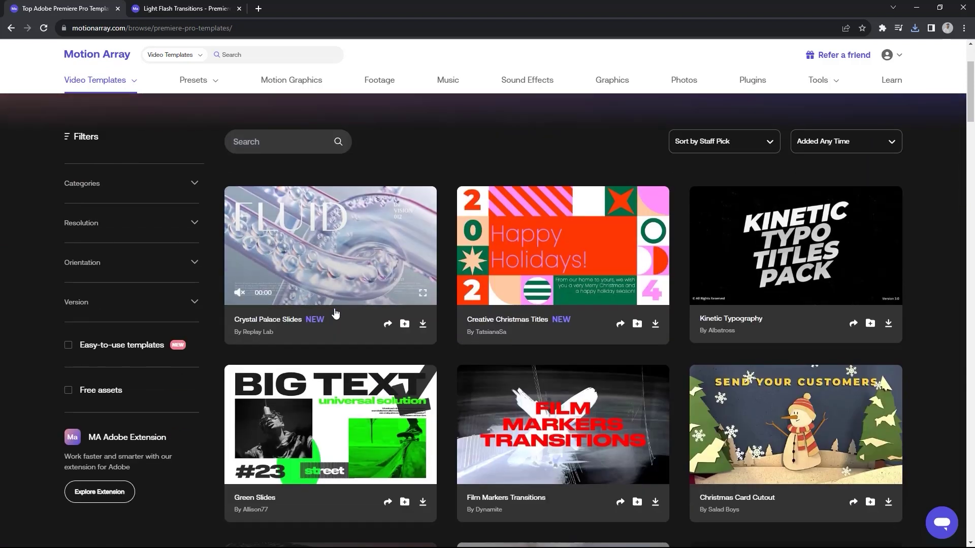
pyautogui.click(68, 390)
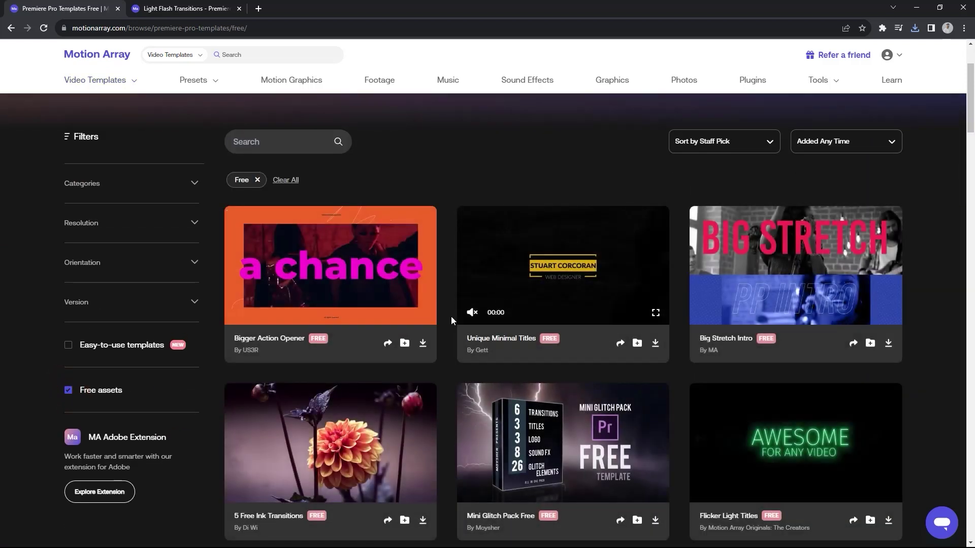
# Browse the free Premiere Pro templates and preview some of them, such as Mini Glitch Pack Free and Adobe Premiere Transitions
pyautogui.scroll(-1, 552, 379)
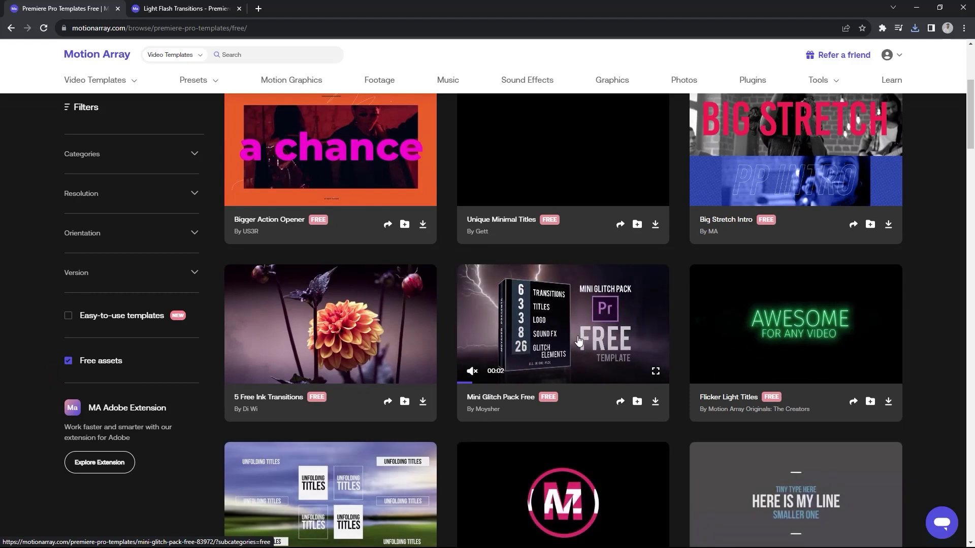
pyautogui.scroll(-5, 551, 334)
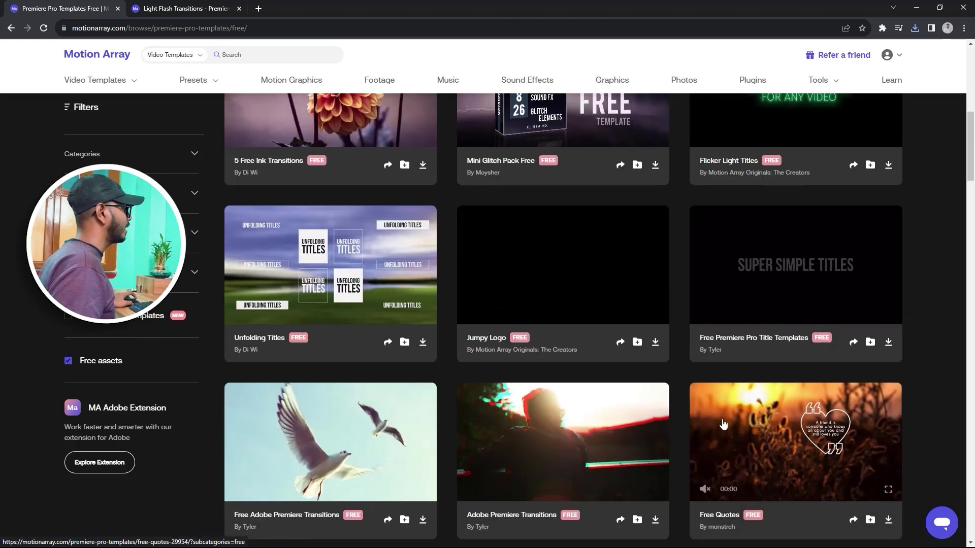
pyautogui.scroll(-2, 558, 324)
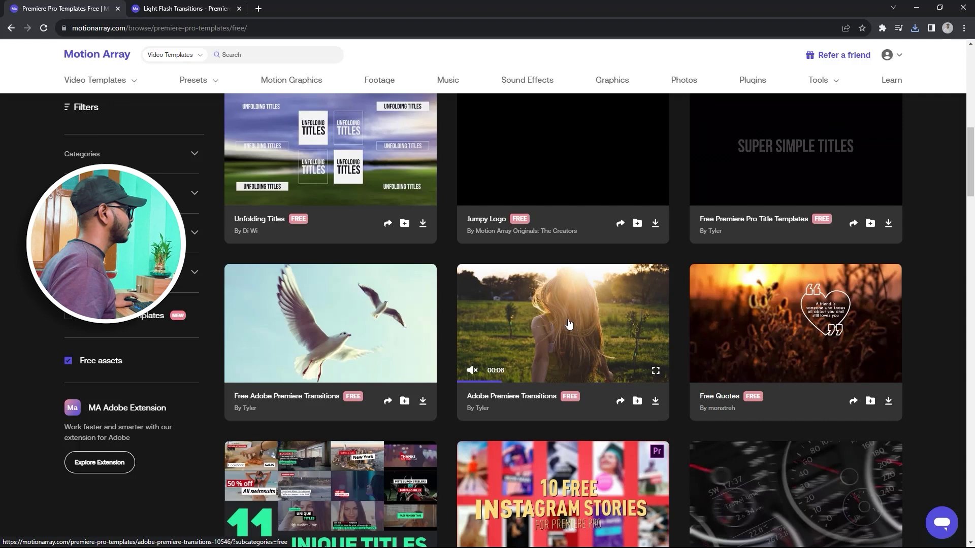
pyautogui.scroll(-2, 592, 305)
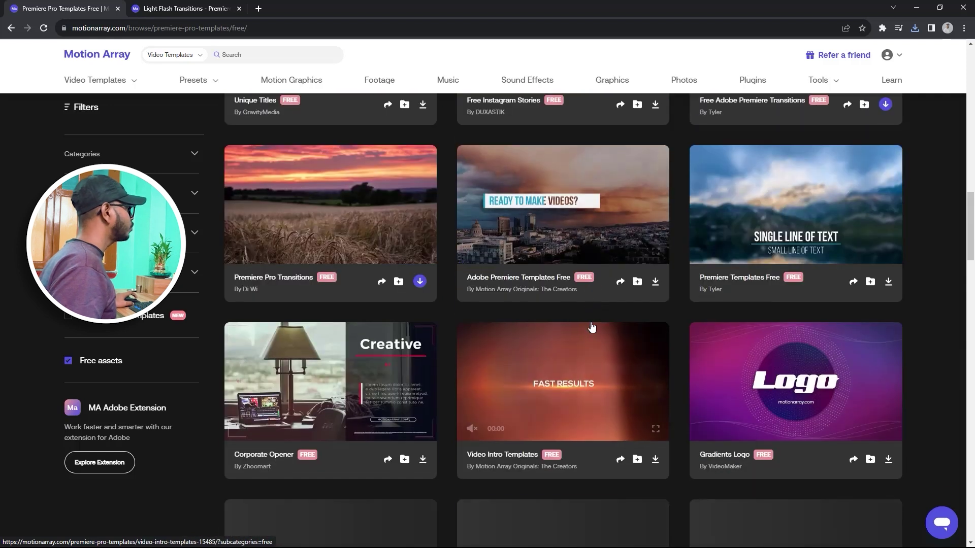
pyautogui.scroll(-2, 553, 371)
pyautogui.scroll(-2, 542, 388)
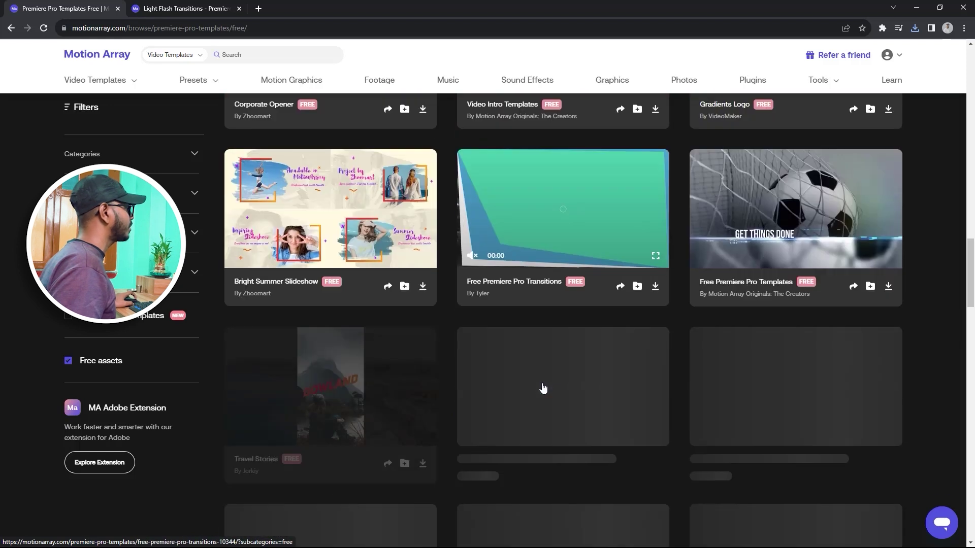
pyautogui.scroll(-1, 543, 388)
pyautogui.scroll(-10, 543, 388)
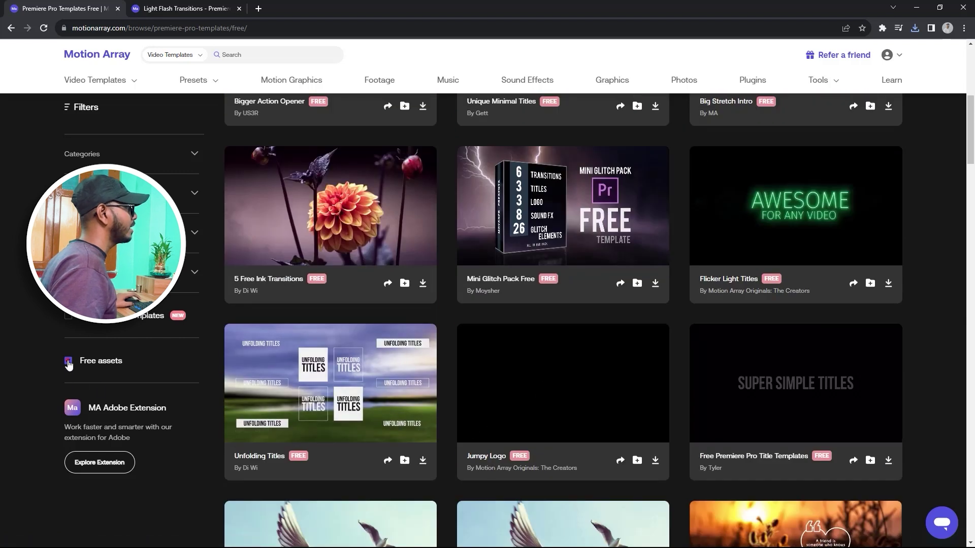
# Replace the free-assets filter with the Transitions category in the Premiere Pro templates listing
pyautogui.click(68, 361)
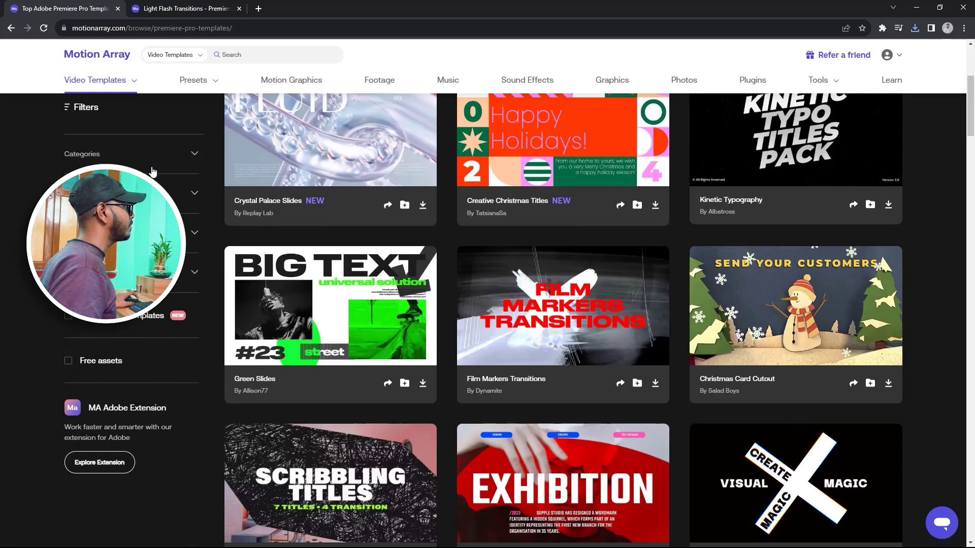
pyautogui.scroll(5, 224, 226)
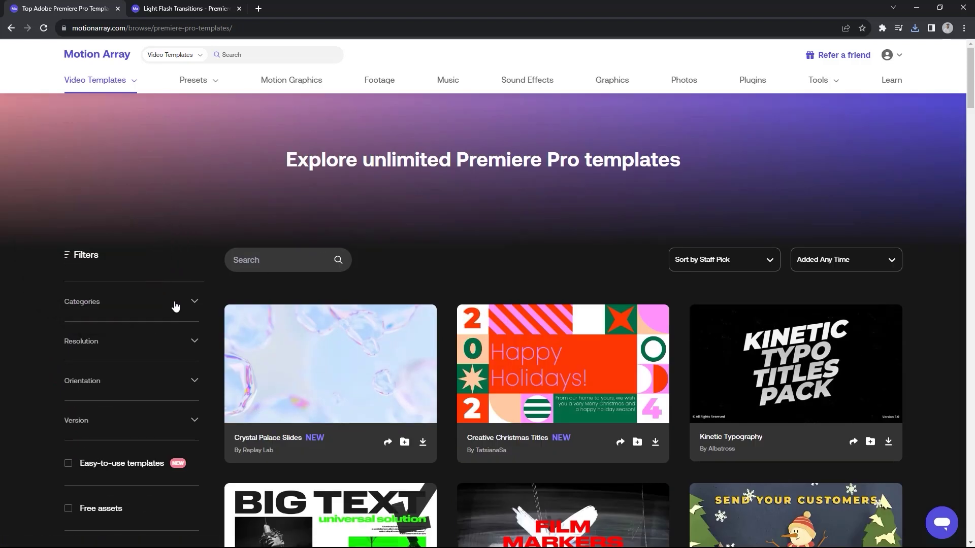
pyautogui.click(175, 303)
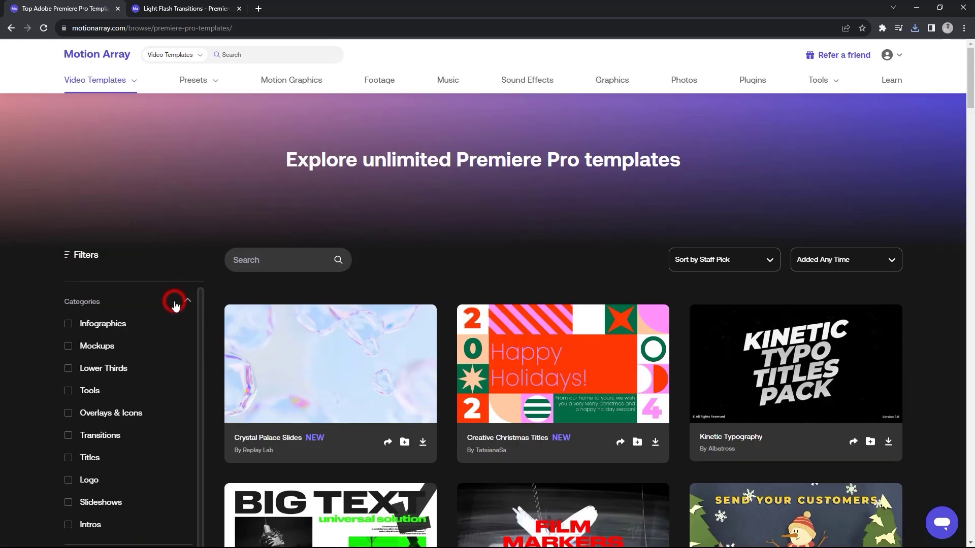
pyautogui.click(68, 436)
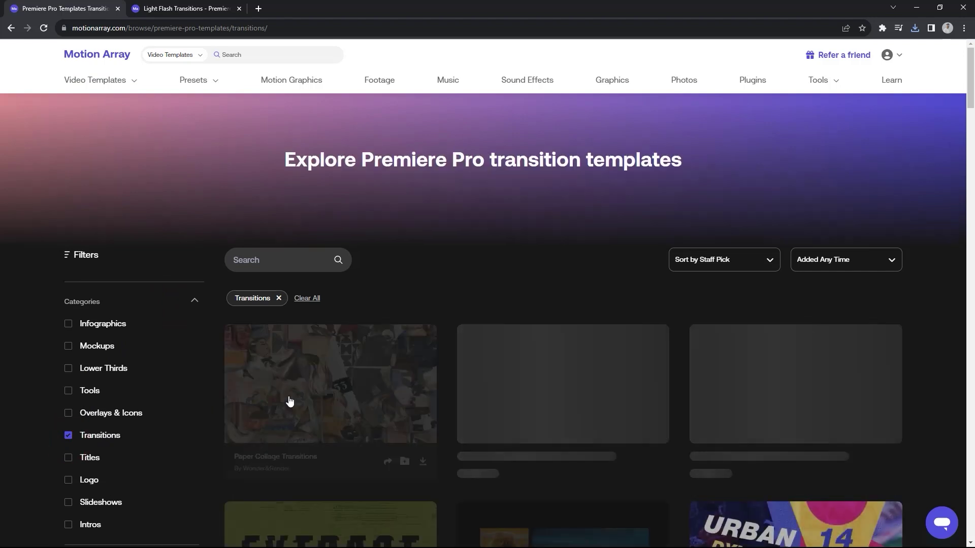
# Examine the transition templates in the filtered listing, such as Torn Paper Transition, Liquid Swirl Transitions and Film Burn Transitions
pyautogui.scroll(-3, 461, 409)
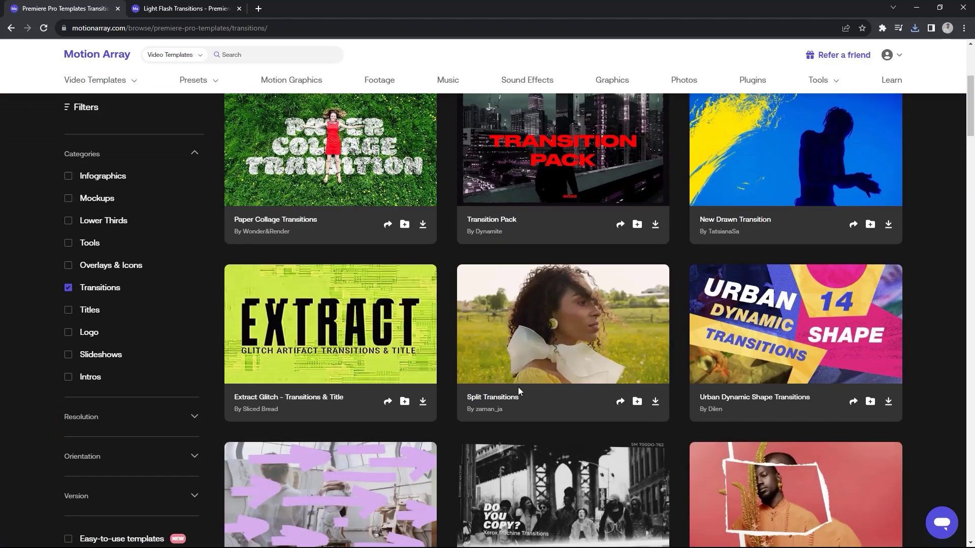
pyautogui.scroll(-5, 517, 387)
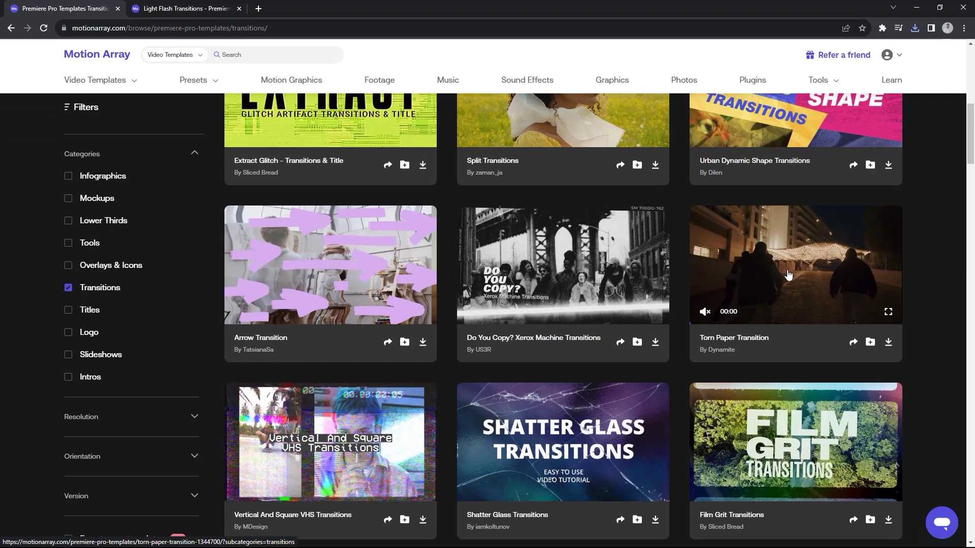
pyautogui.scroll(-7, 775, 275)
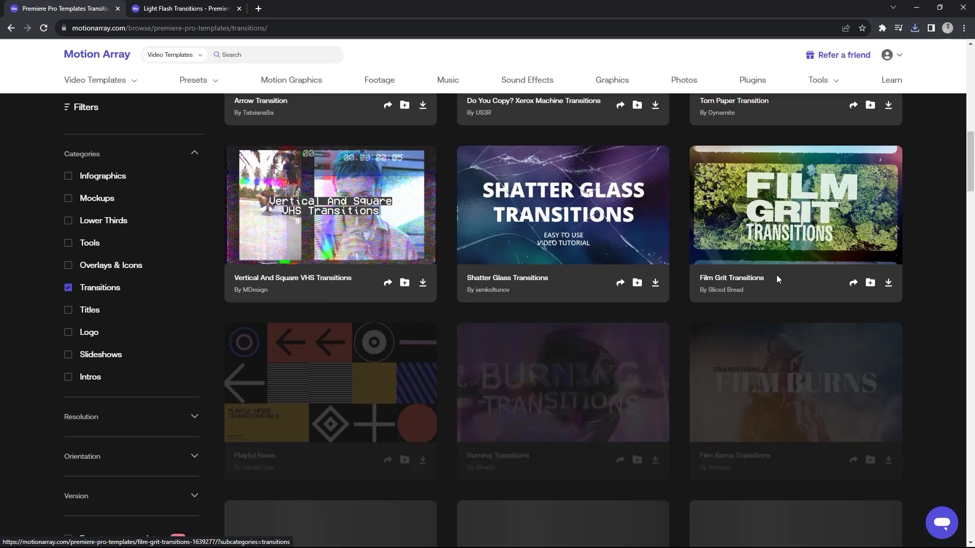
pyautogui.scroll(-2, 636, 321)
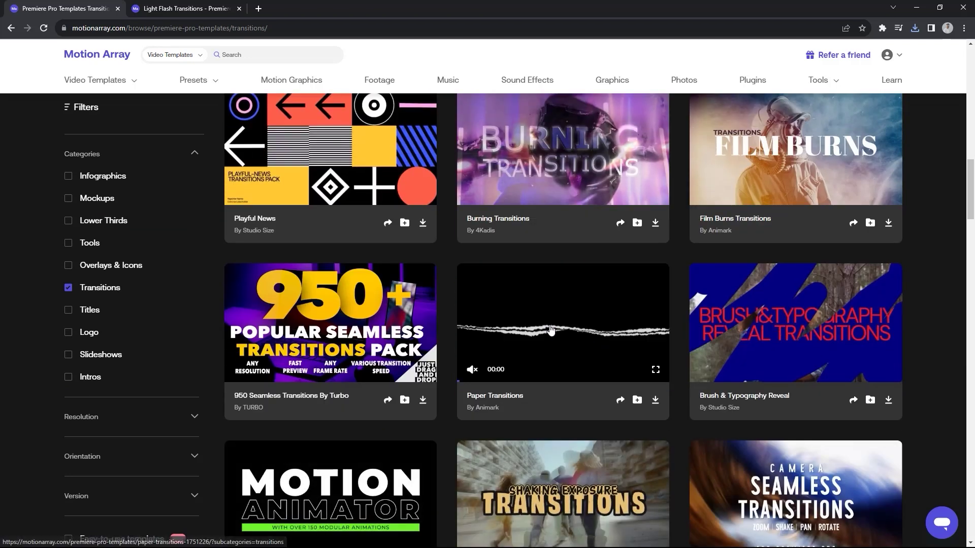
pyautogui.scroll(-2, 580, 334)
pyautogui.scroll(-4, 580, 334)
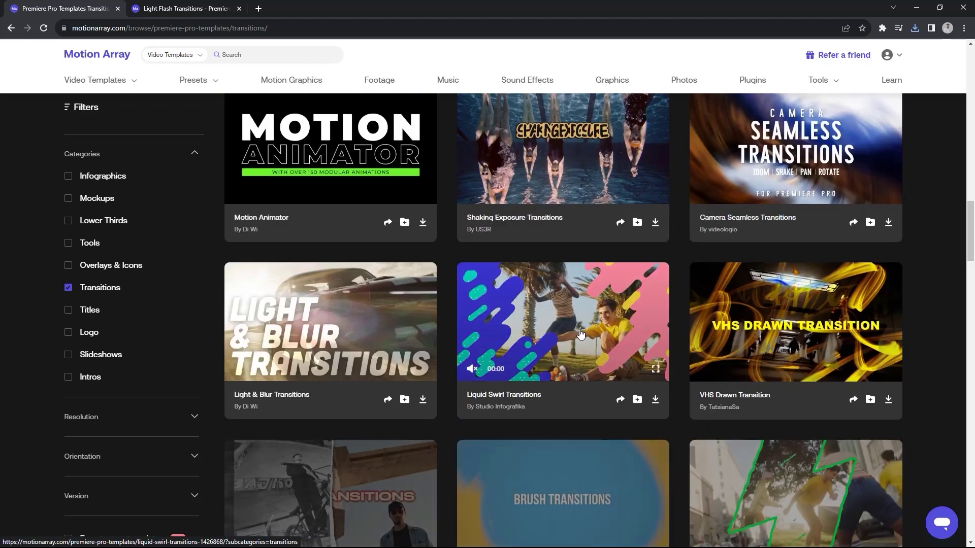
pyautogui.scroll(-5, 581, 334)
pyautogui.scroll(-1, 581, 334)
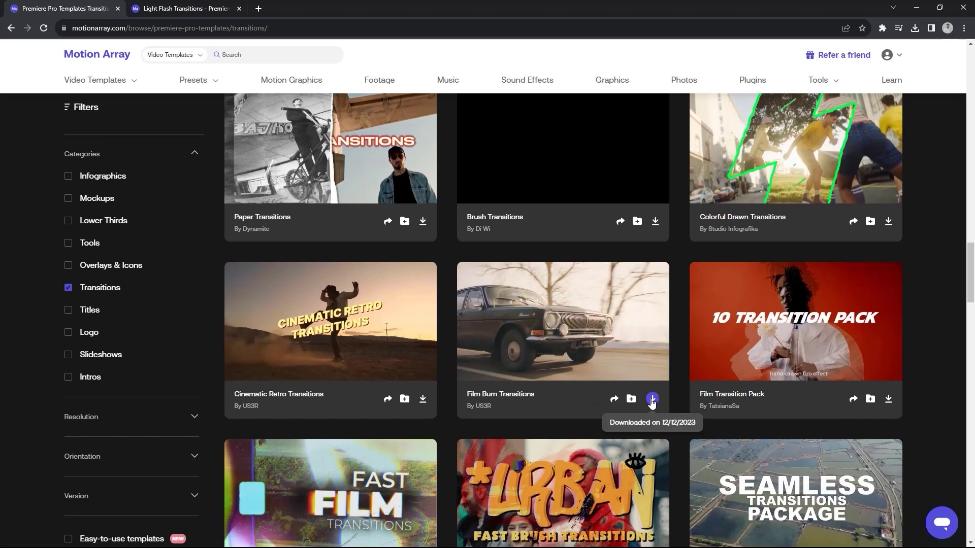
pyautogui.scroll(15, 580, 377)
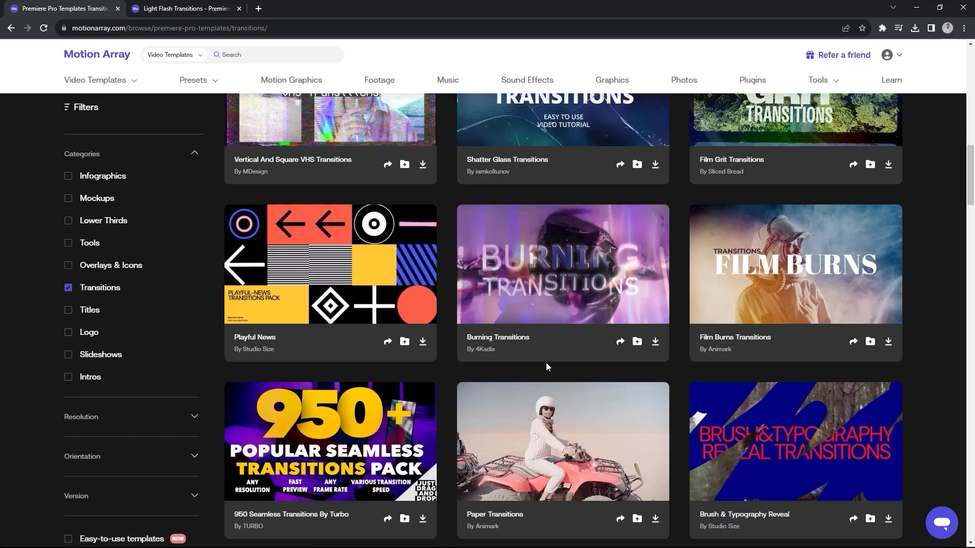
# Open the Motion Graphics listing and download the Pack Of Flashing Light Leaks
pyautogui.click(299, 85)
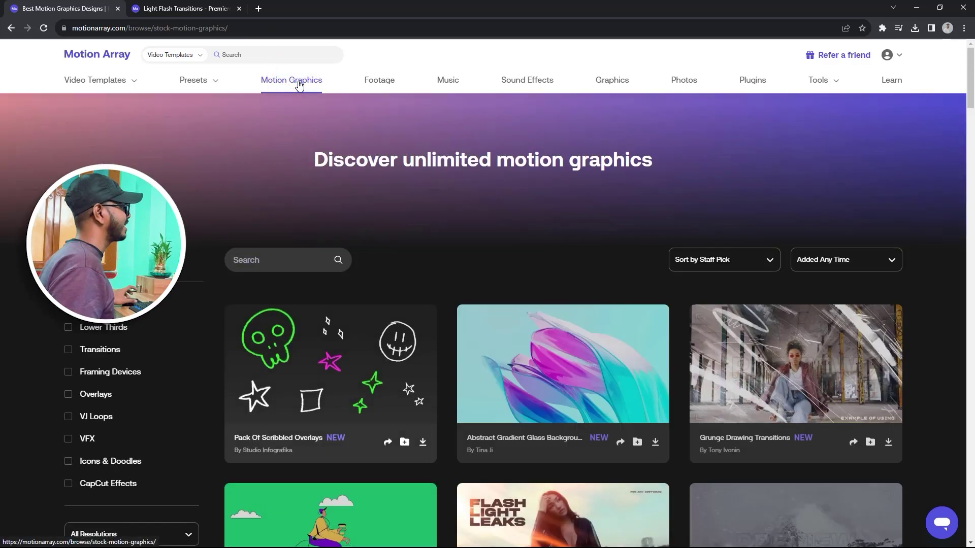
pyautogui.scroll(-5, 507, 265)
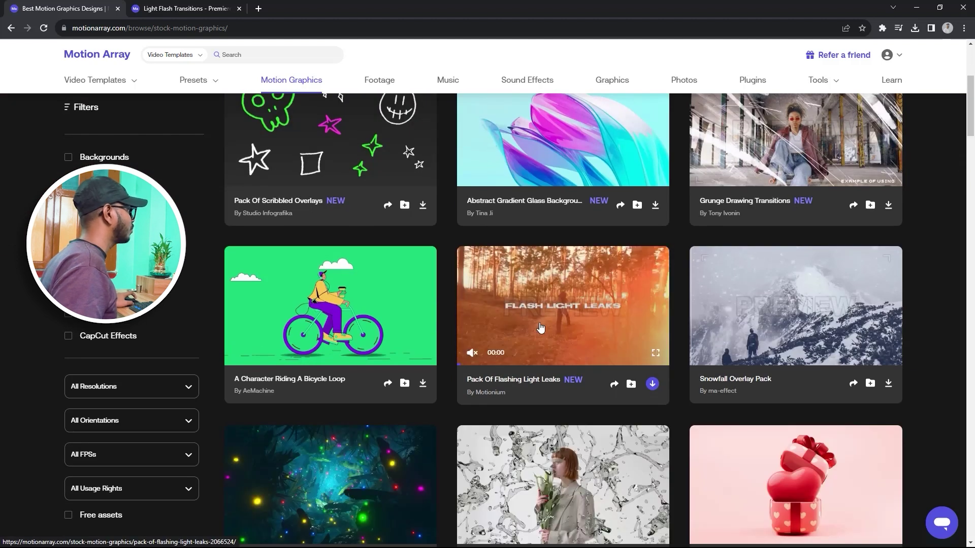
pyautogui.click(652, 384)
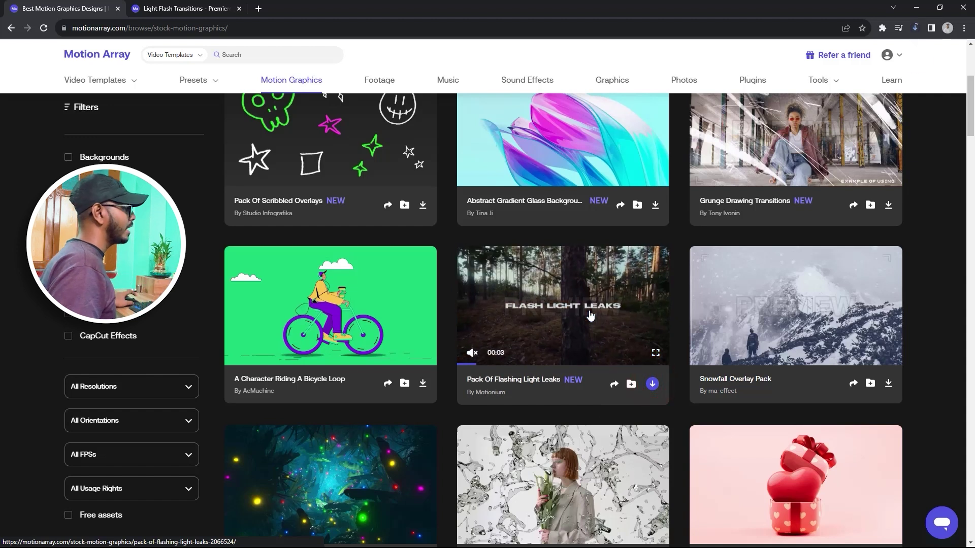
# Limit the motion graphics listing to free assets and preview items such as Glowing Particles Swirling Pack and Swirling Neon Particle Background
pyautogui.scroll(-2, 73, 445)
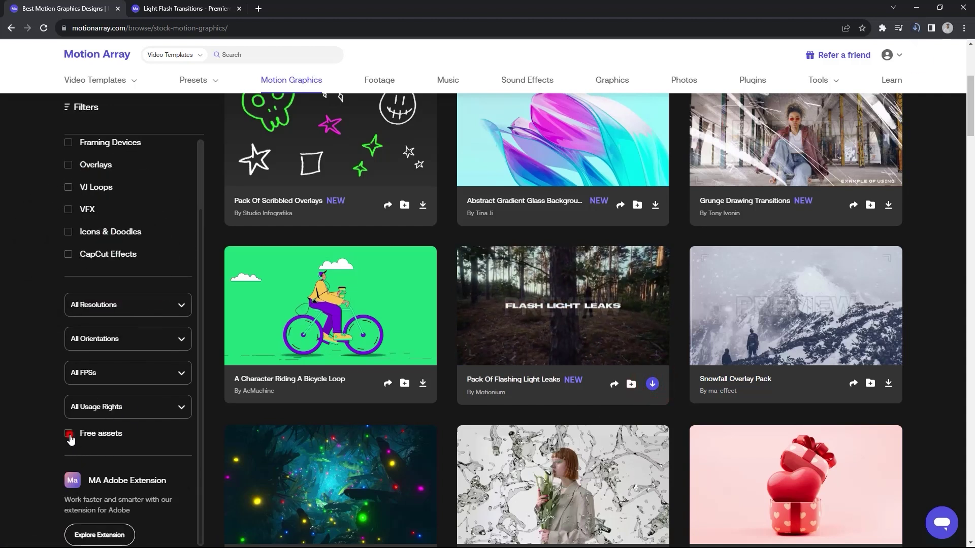
pyautogui.click(69, 435)
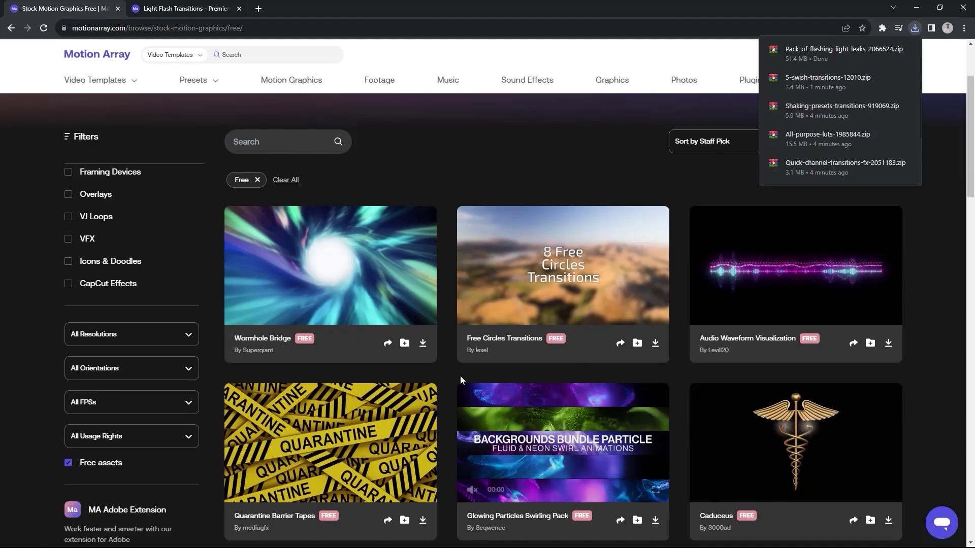
pyautogui.scroll(-2, 460, 376)
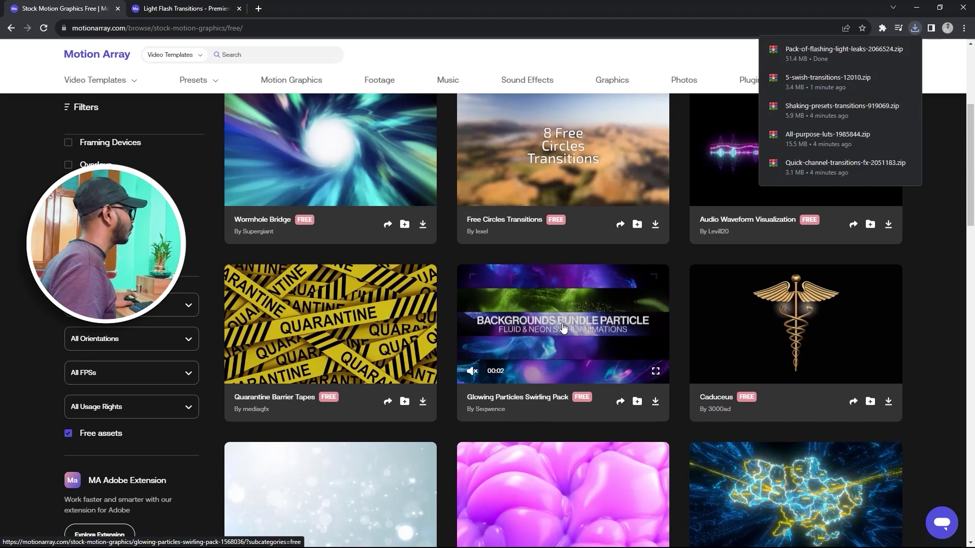
pyautogui.scroll(-8, 553, 335)
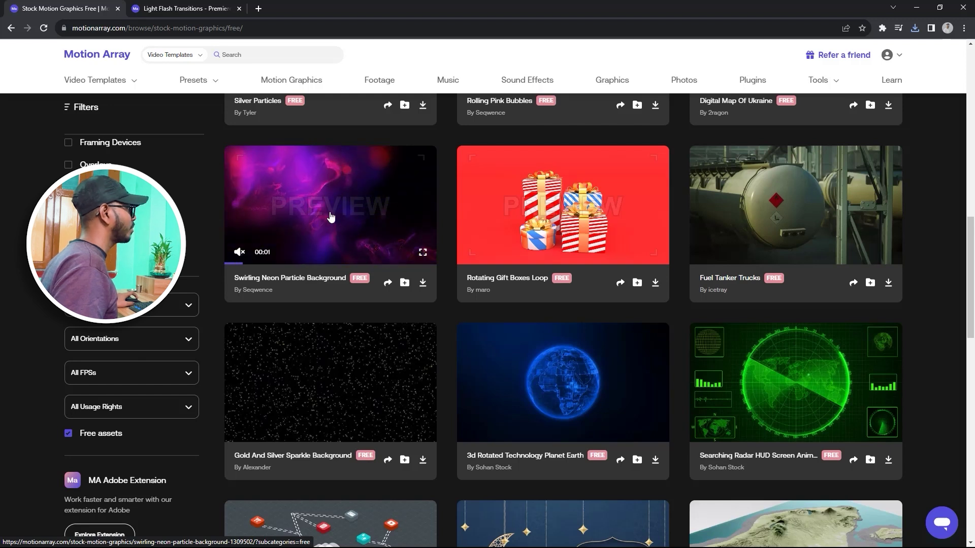
pyautogui.scroll(-7, 330, 220)
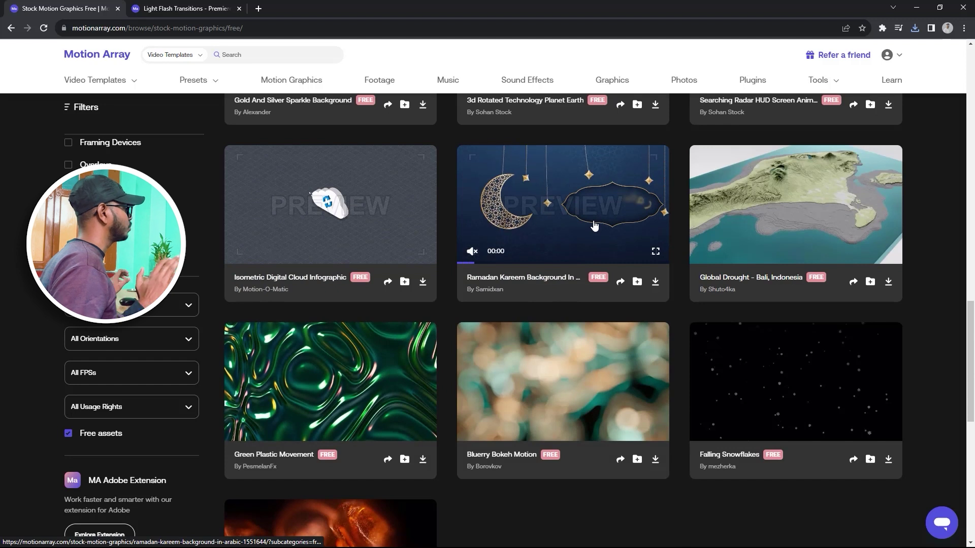
# Remove the free-assets filter from the motion graphics listing and browse the full listing, previewing items such as VFX Liquid Elements Pack
pyautogui.scroll(7, 595, 226)
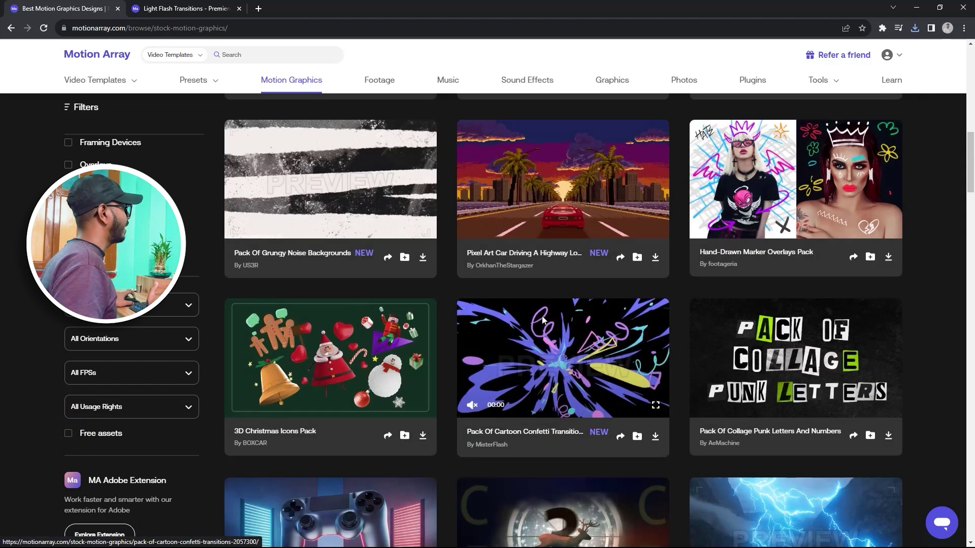
pyautogui.scroll(7, 542, 319)
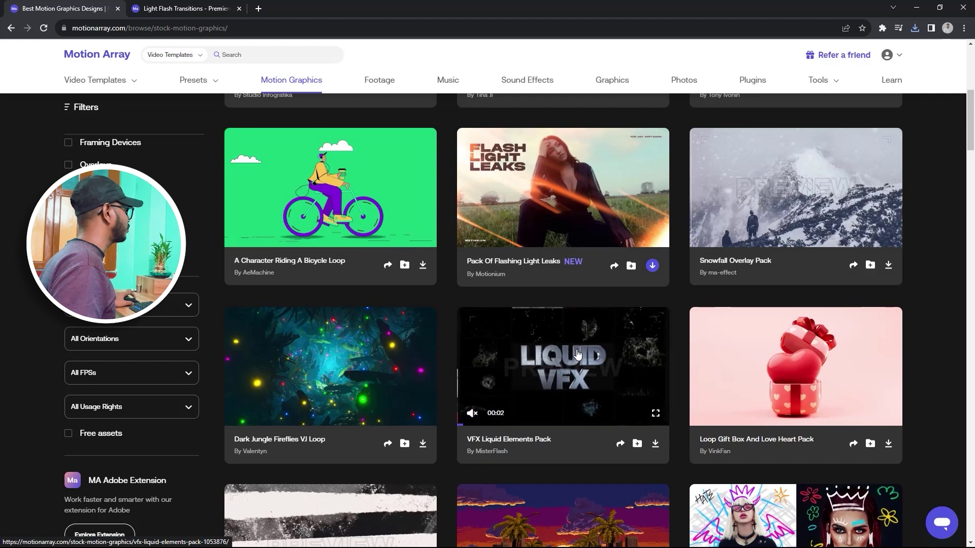
pyautogui.scroll(-4, 577, 354)
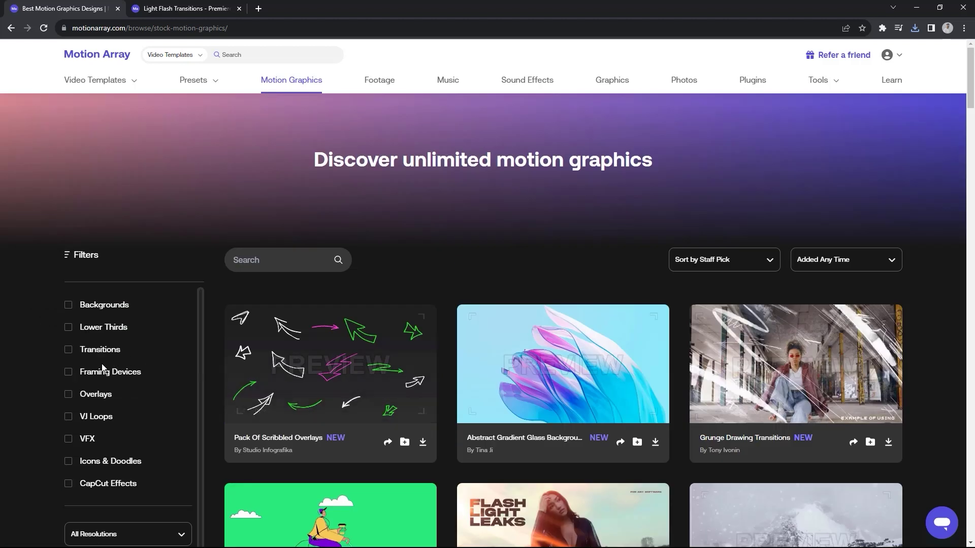
# Limit the motion graphics listing to Transitions and browse packs such as Film Burn Overlay Pack Loop and Red Paper Heart Transitions
pyautogui.click(68, 349)
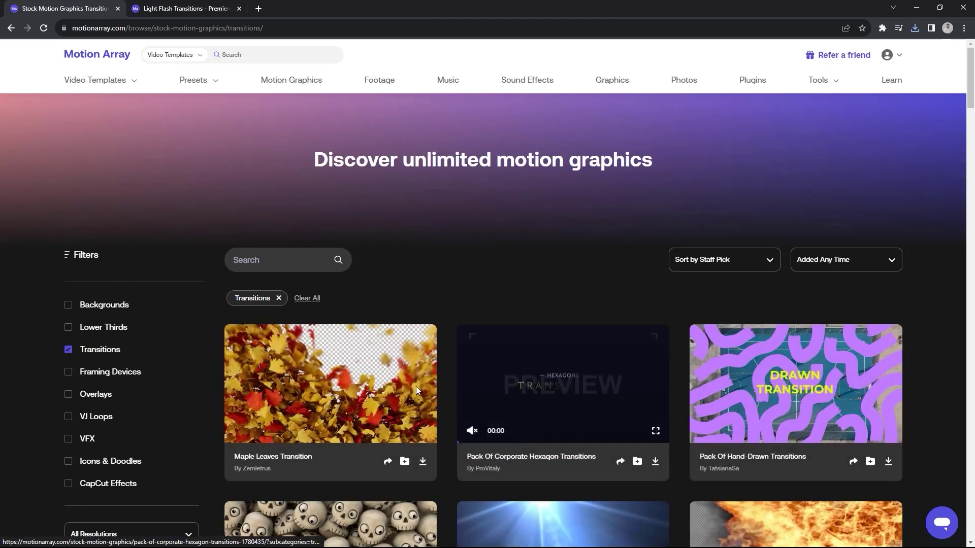
pyautogui.scroll(-15, 574, 349)
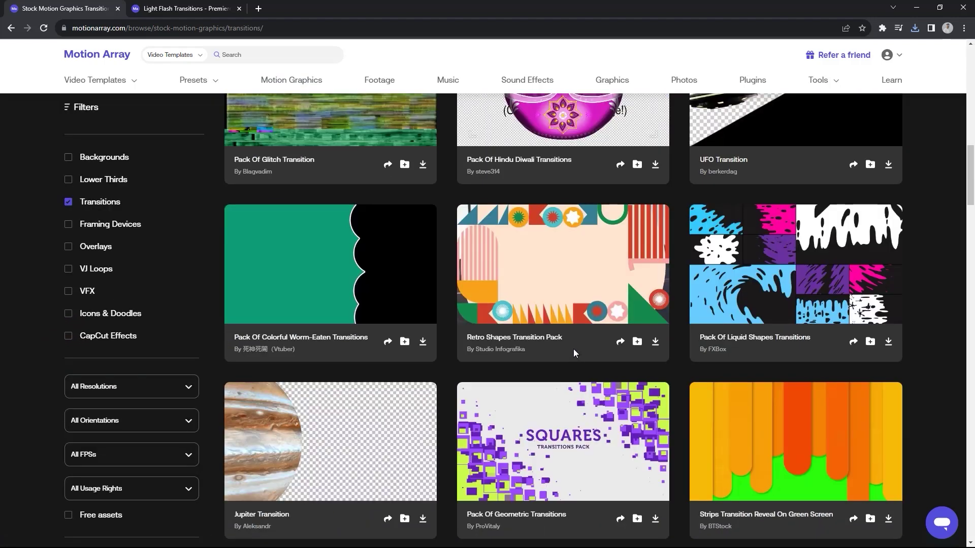
pyautogui.scroll(-10, 573, 348)
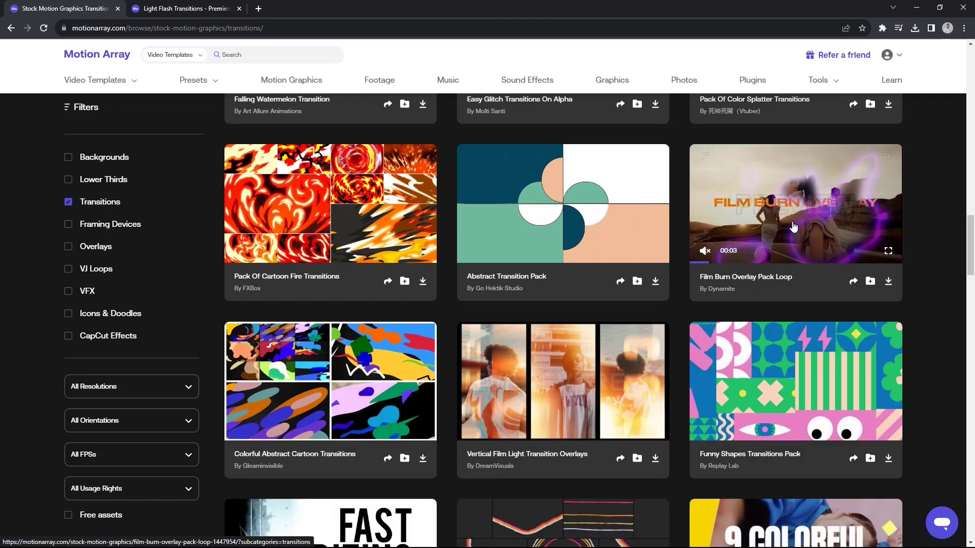
pyautogui.scroll(-5, 787, 229)
pyautogui.scroll(-12, 744, 239)
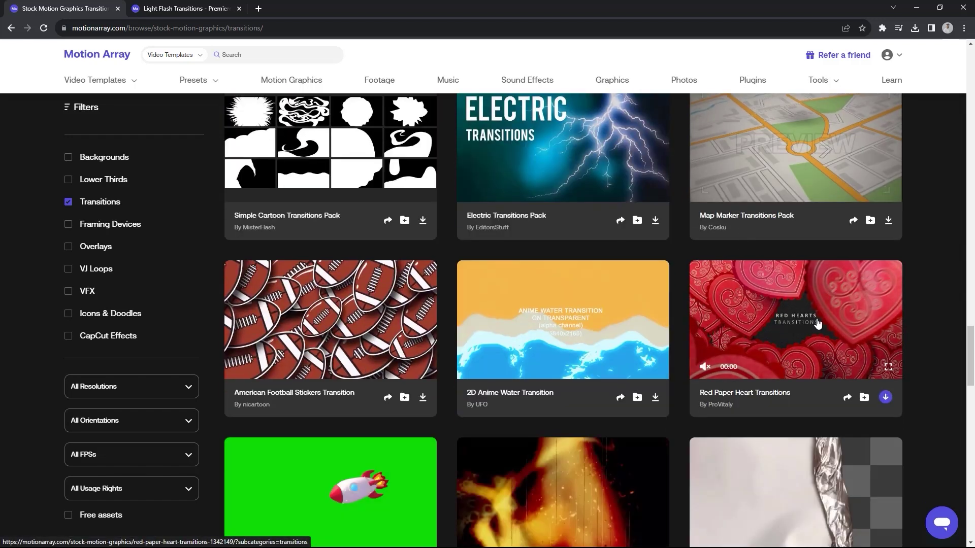
pyautogui.moveTo(818, 323)
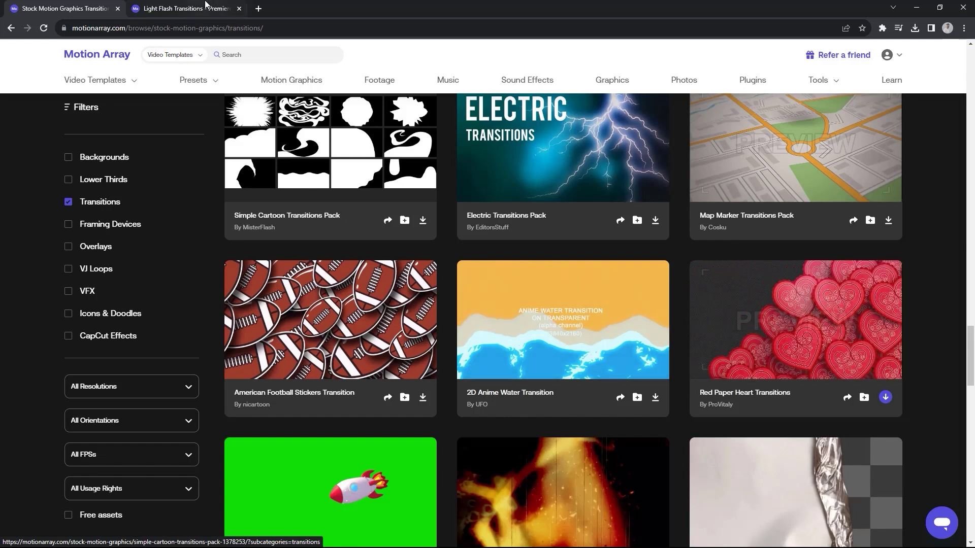
# Open the Footage listing and browse stock clips such as Yellow Flower Underwater With Green Ink and FAST Film Transitions Overlay
pyautogui.click(379, 82)
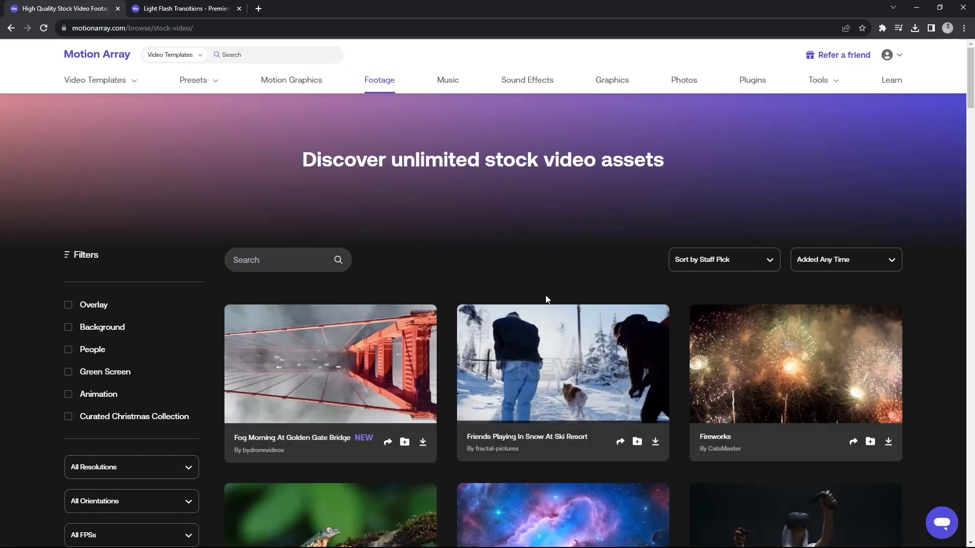
pyautogui.scroll(-13, 530, 310)
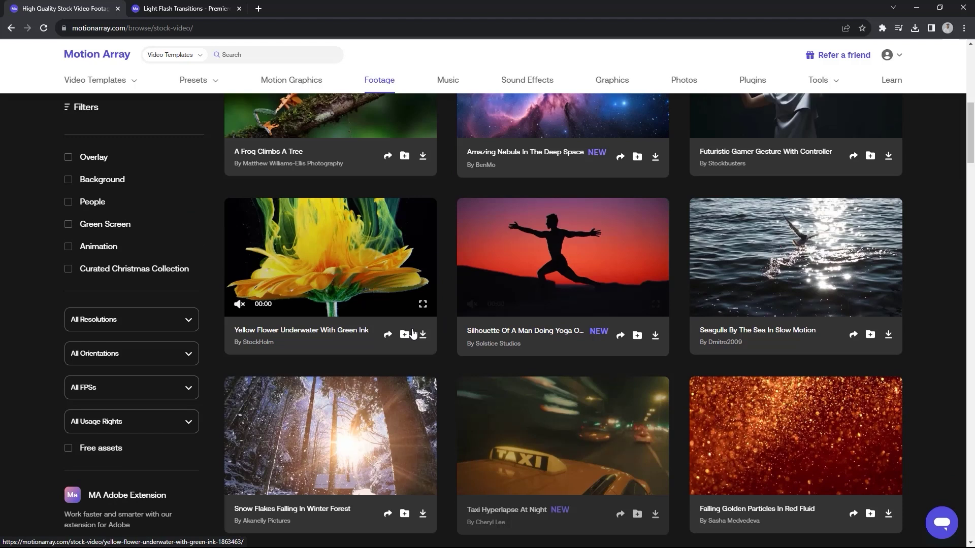
pyautogui.scroll(-10, 402, 330)
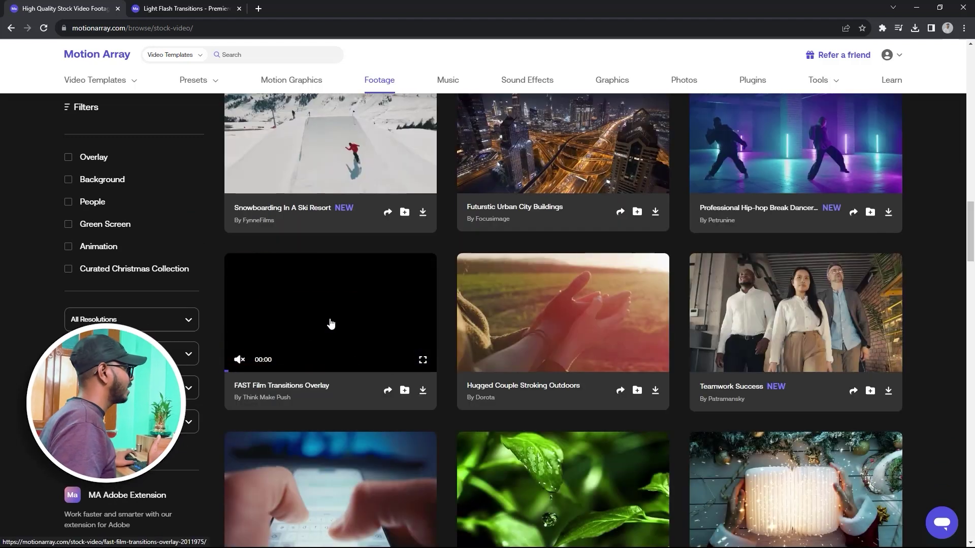
pyautogui.scroll(-2, 330, 323)
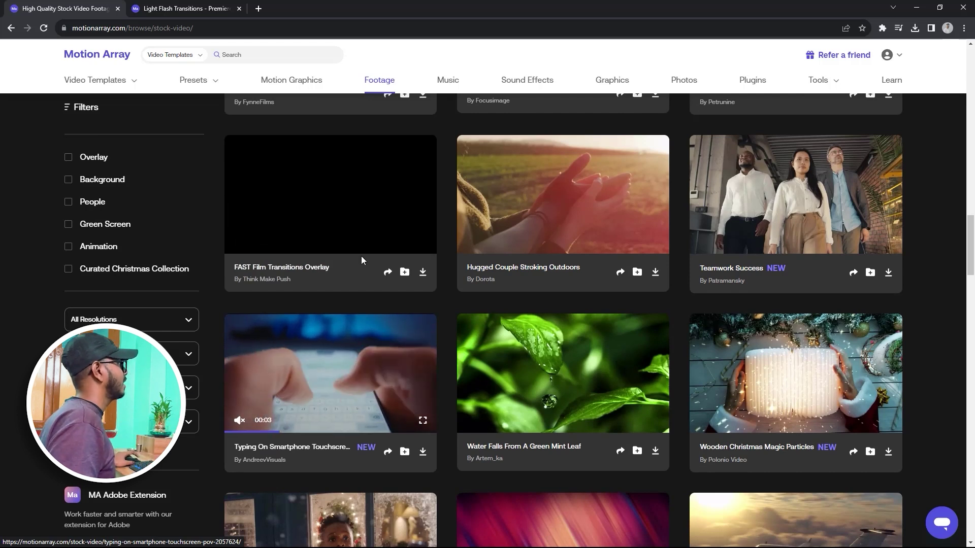
# Look through the royalty-free Music listing and the Sound Effects listing
pyautogui.click(445, 76)
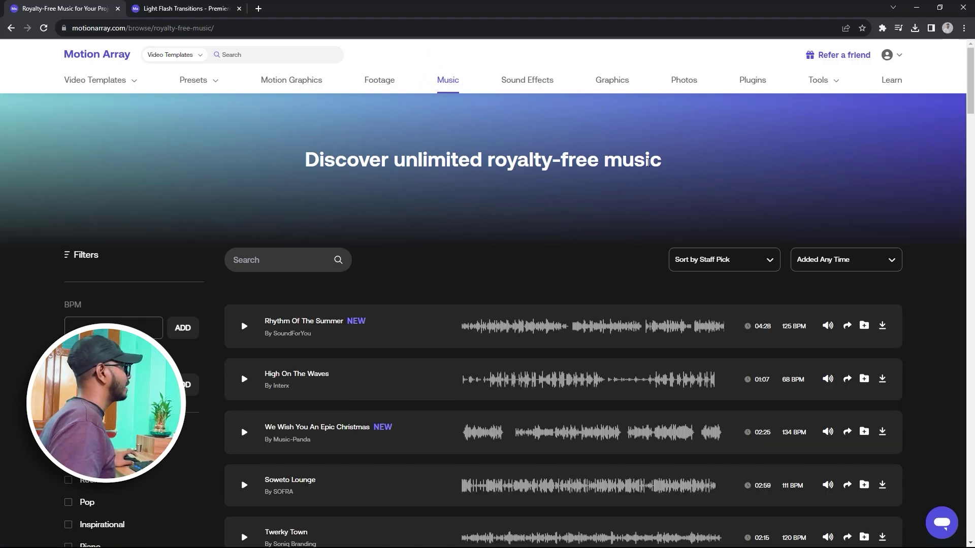
pyautogui.click(527, 77)
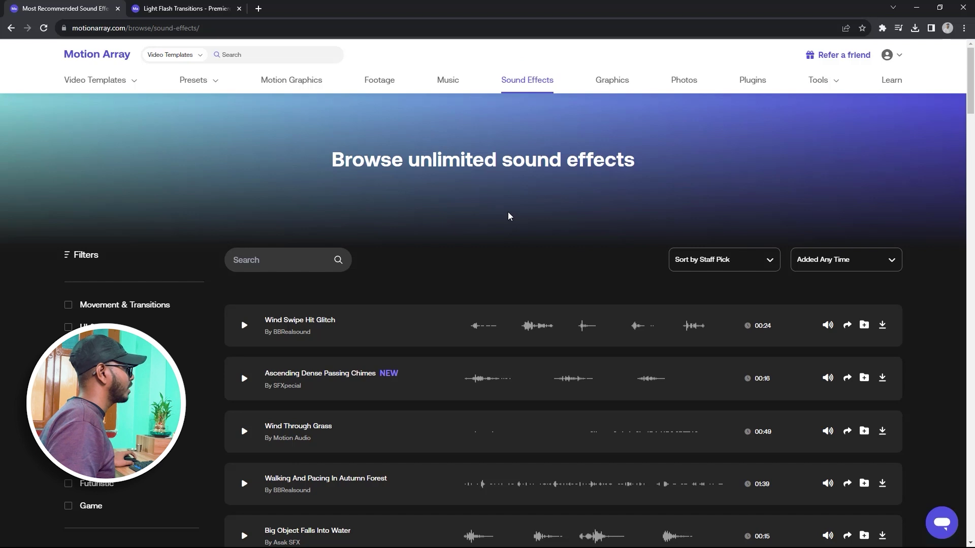
pyautogui.scroll(-9, 401, 291)
pyautogui.scroll(9, 443, 270)
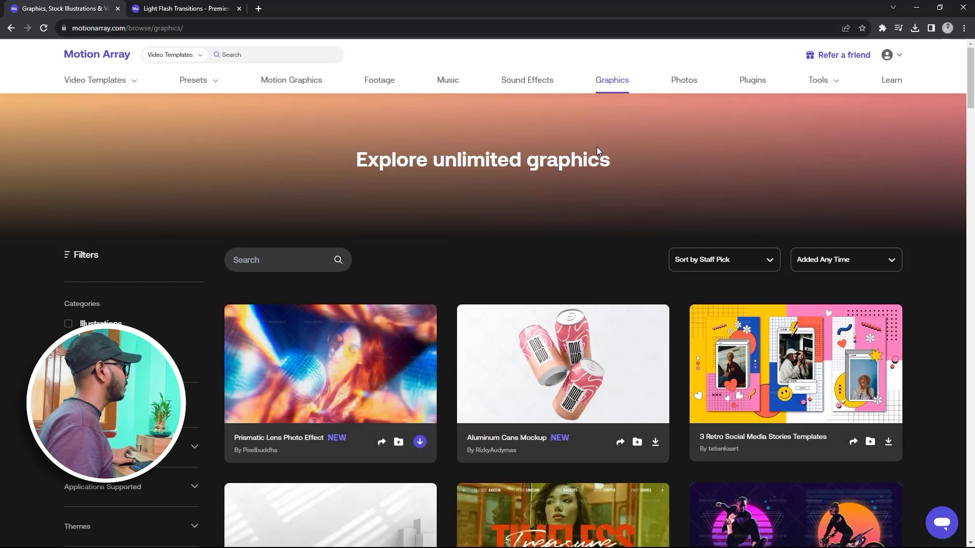
# Browse the Graphics listing, examining items such as Prismatic Lens Photo Effect, Cinematic Movie Title Template and Wavy Glass Texture Photo Overlay
pyautogui.scroll(-2, 385, 249)
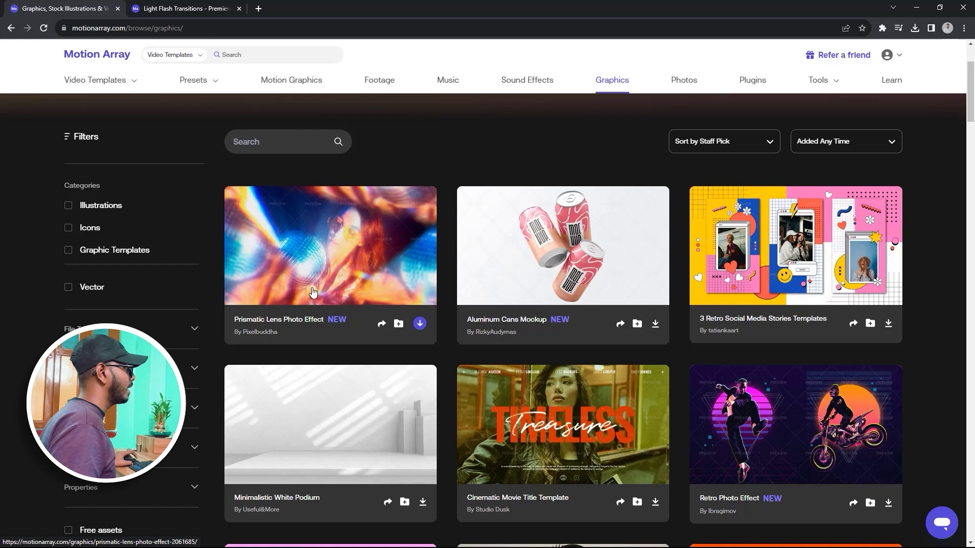
pyautogui.scroll(-2, 331, 295)
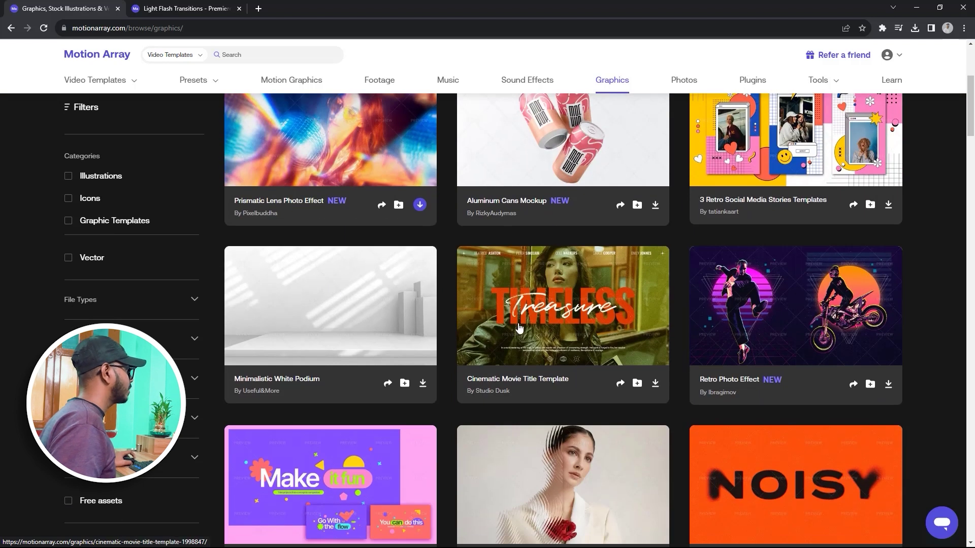
pyautogui.scroll(-6, 574, 326)
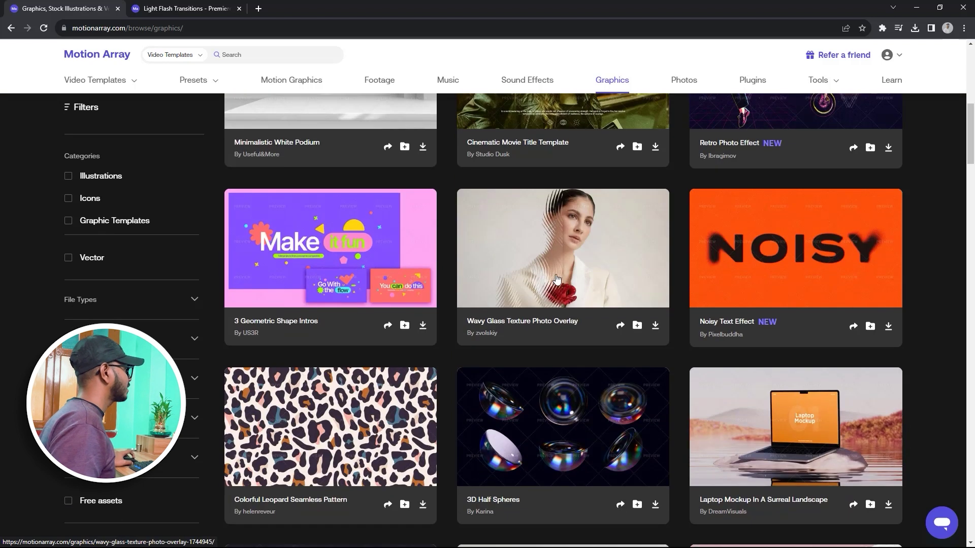
pyautogui.scroll(-2, 471, 290)
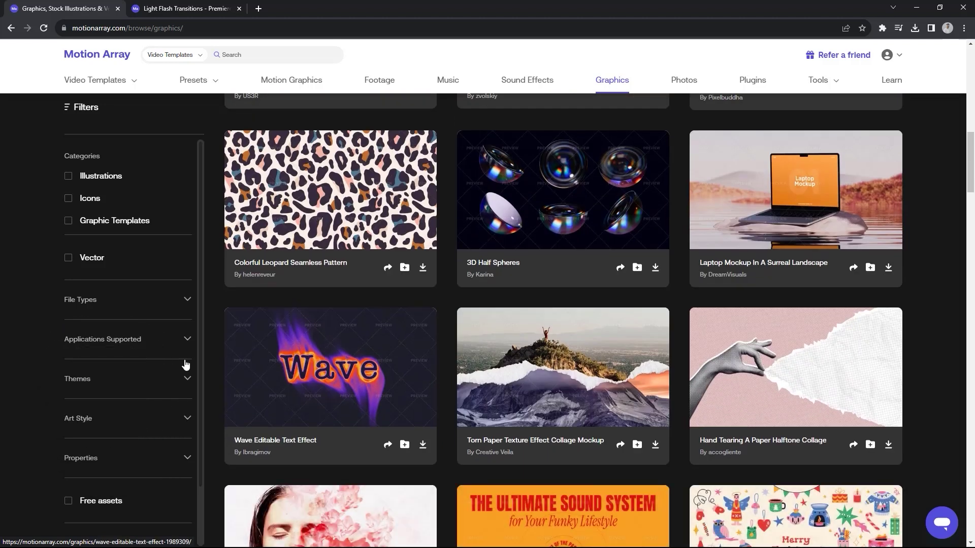
pyautogui.scroll(-2, 101, 442)
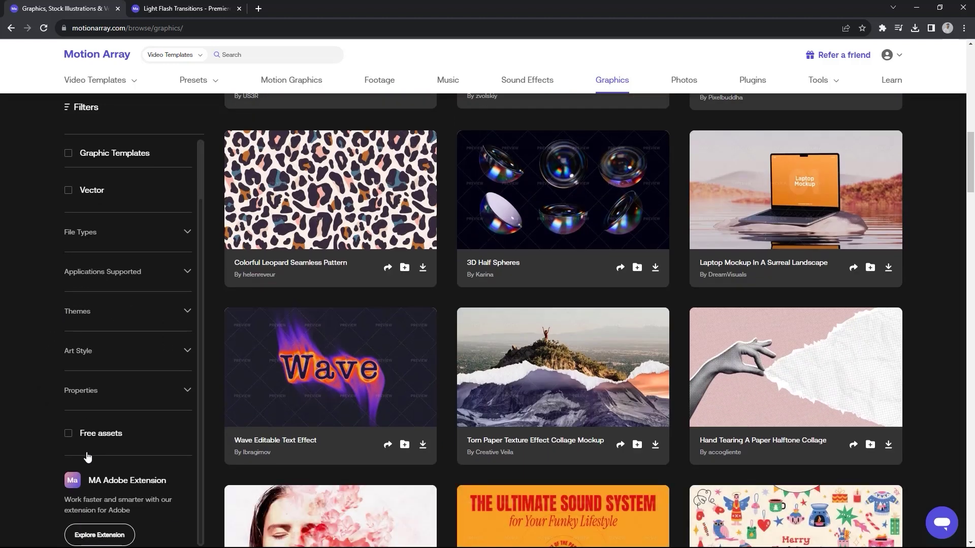
# Limit the graphics listing to free assets and look through the free templates and illustrations
pyautogui.click(76, 436)
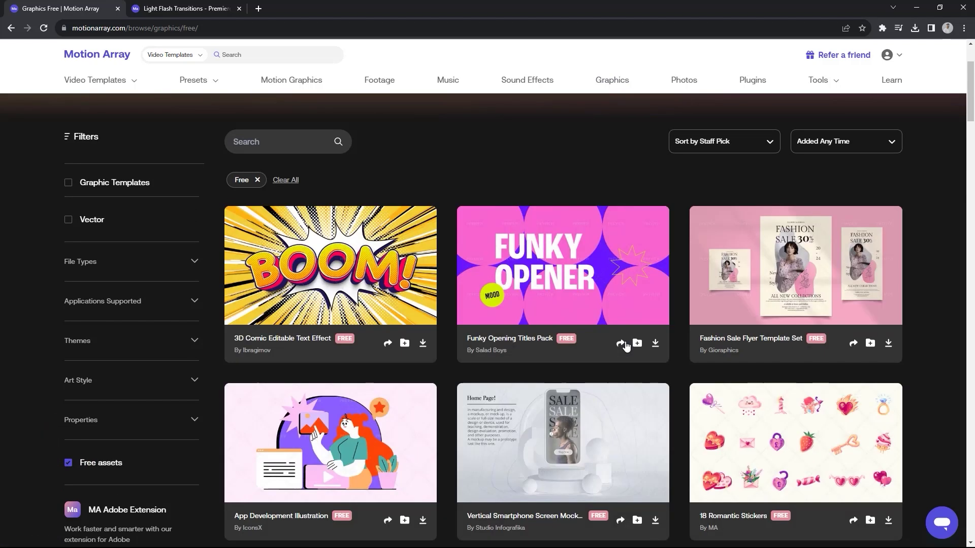
pyautogui.scroll(-10, 626, 345)
pyautogui.scroll(-8, 626, 345)
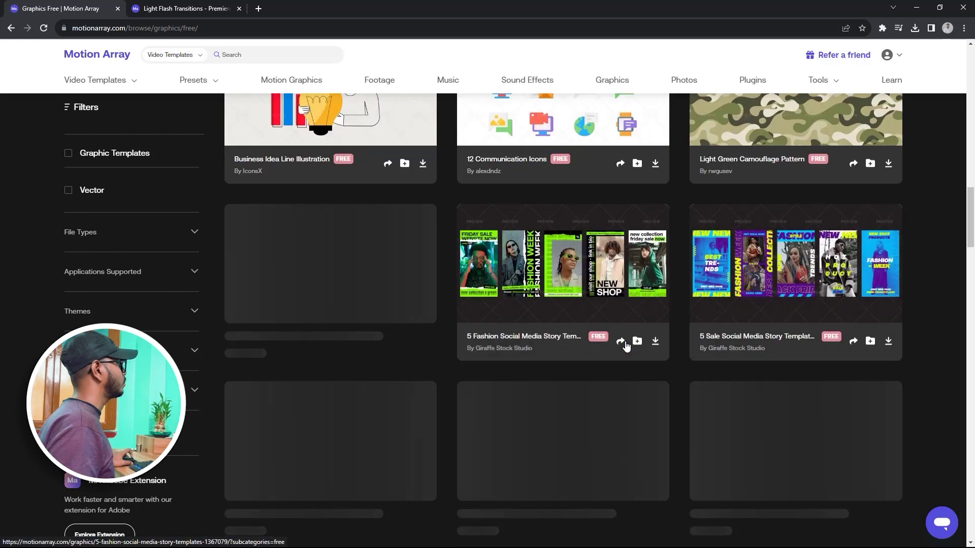
pyautogui.scroll(18, 626, 345)
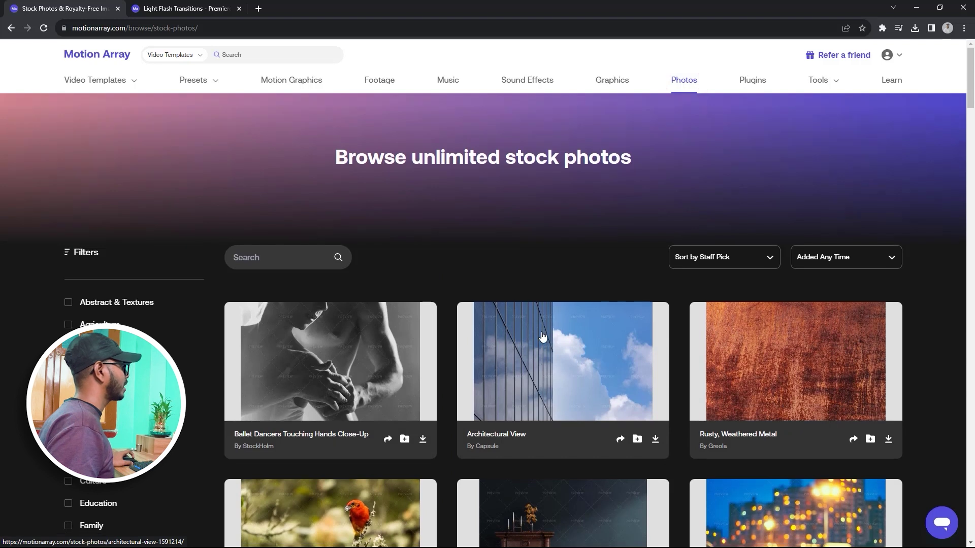
# Look through the stock images in the Photos listing
pyautogui.scroll(-3, 558, 336)
pyautogui.scroll(-5, 557, 336)
pyautogui.scroll(10, 556, 331)
# Open the Premiere Pro presets listing and browse packs such as Cinematic Slides Transitions, Film Grit FX and Cinema Alpha Titles
pyautogui.moveTo(221, 85)
pyautogui.click(220, 137)
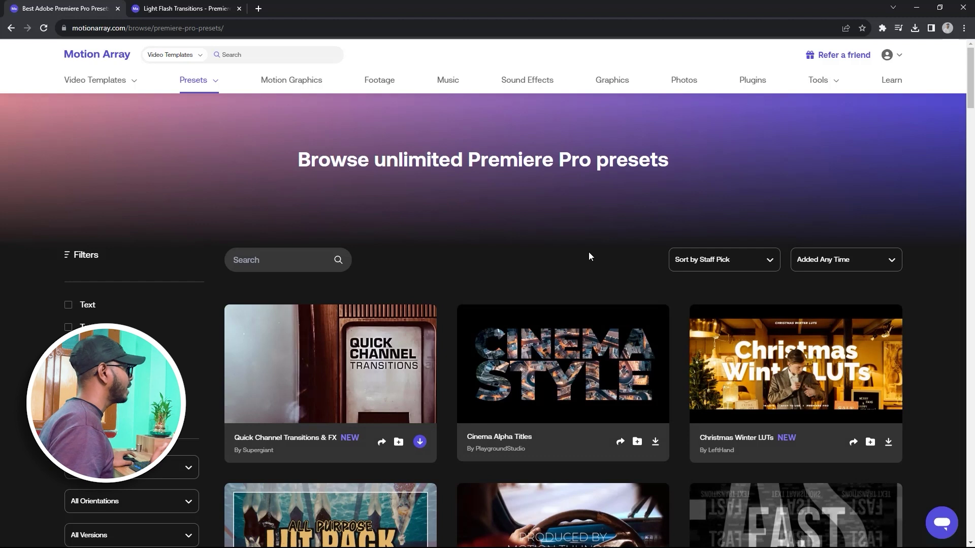
pyautogui.scroll(-5, 573, 251)
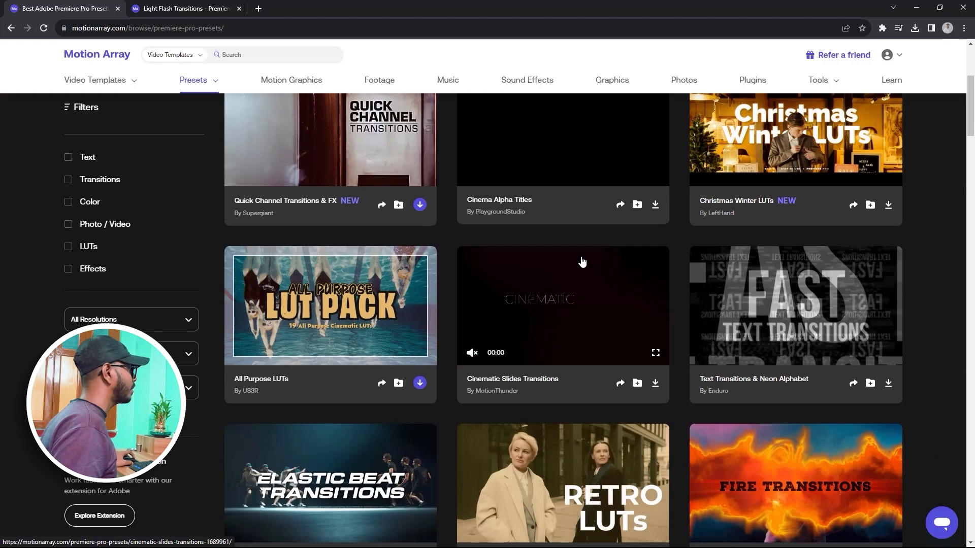
pyautogui.scroll(-4, 581, 262)
pyautogui.scroll(-4, 601, 305)
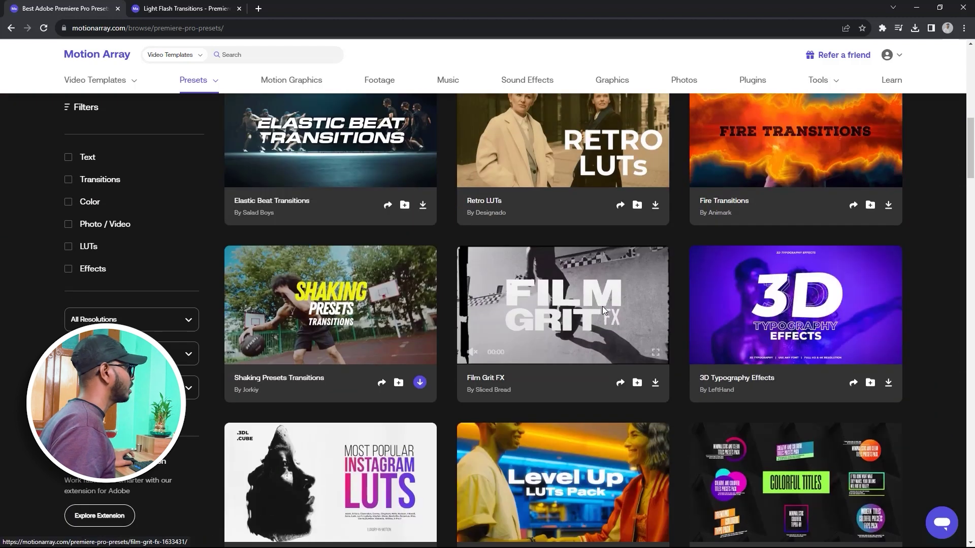
pyautogui.scroll(-3, 602, 306)
pyautogui.scroll(9, 603, 303)
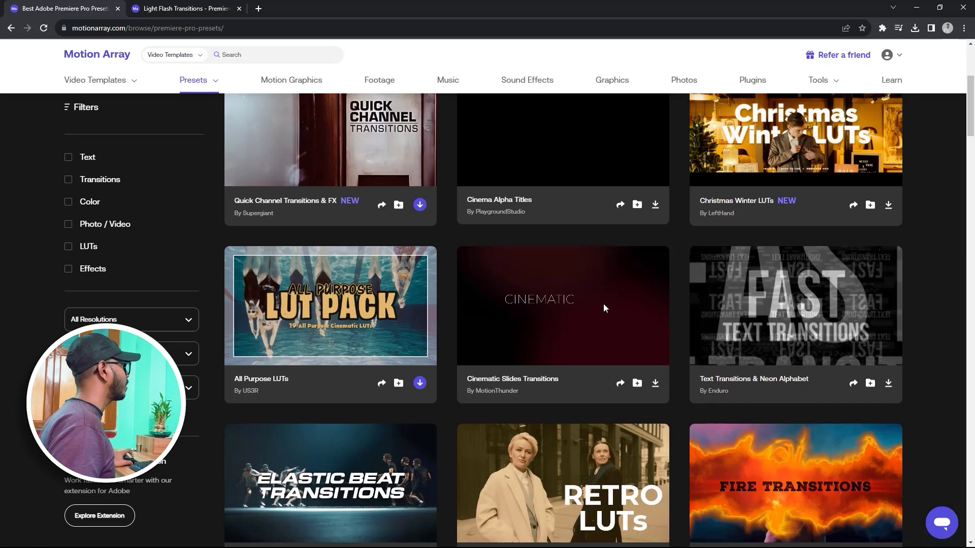
pyautogui.scroll(5, 603, 304)
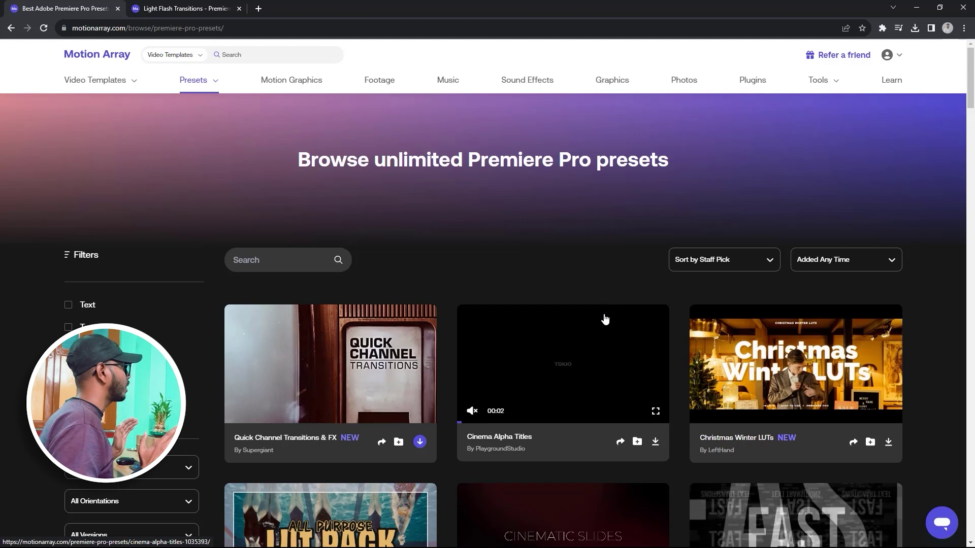
pyautogui.scroll(-5, 594, 317)
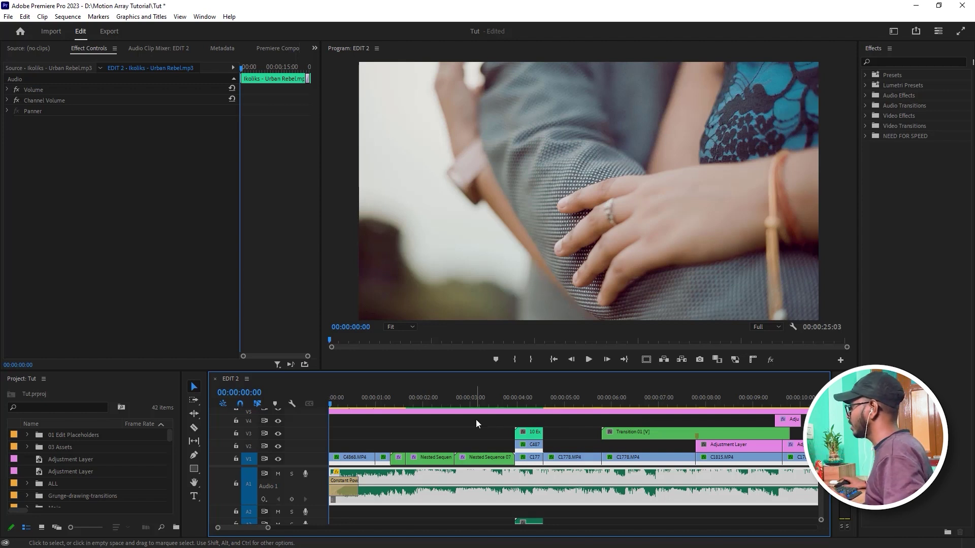
# Play the opening two seconds of the EDIT 2 sequence in Premiere Pro to review its first transitions
pyautogui.press('space')
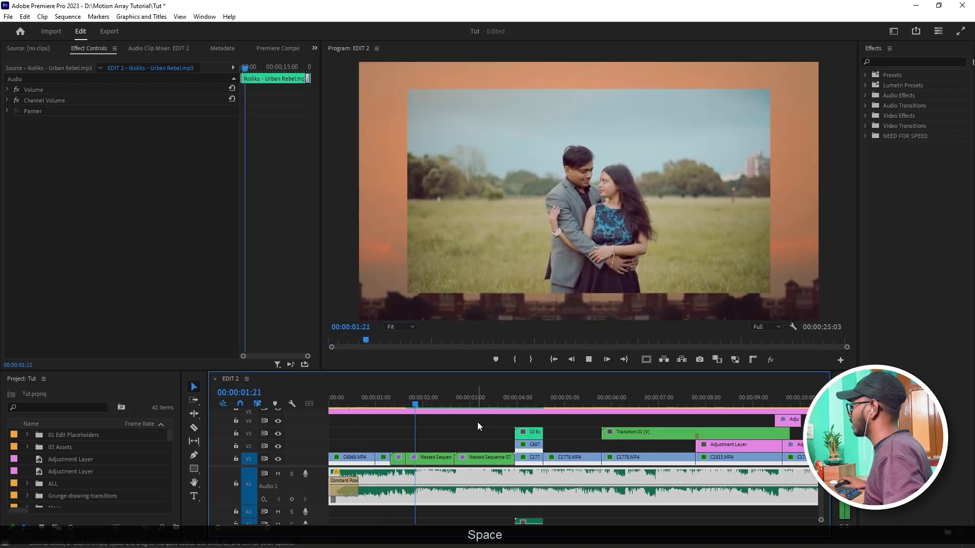
pyautogui.press('space')
pyautogui.moveTo(378, 402); pyautogui.dragTo(417, 417)
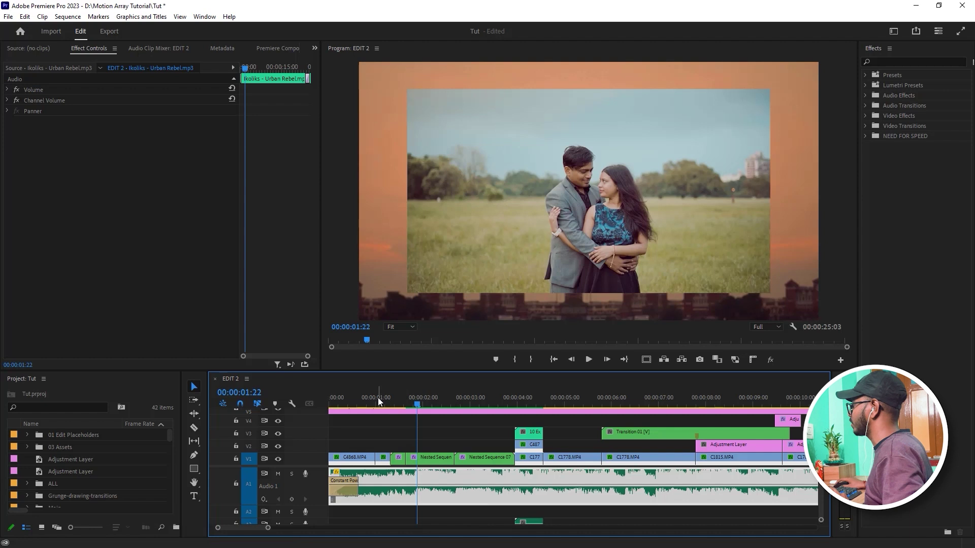
pyautogui.press('space')
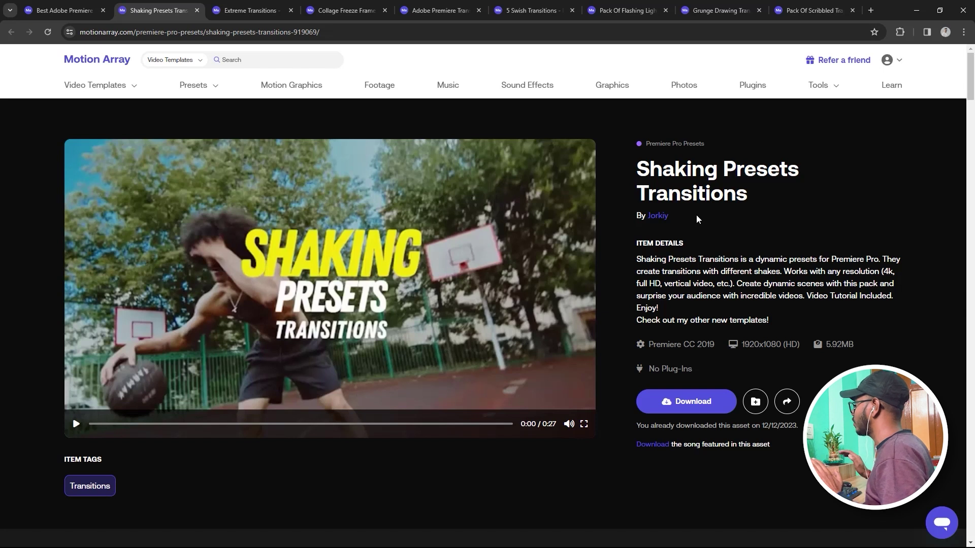
# Switch back to Premiere Pro and replay EDIT 2 from about the two-second mark to review the nested-sequence transition
pyautogui.click(389, 533)
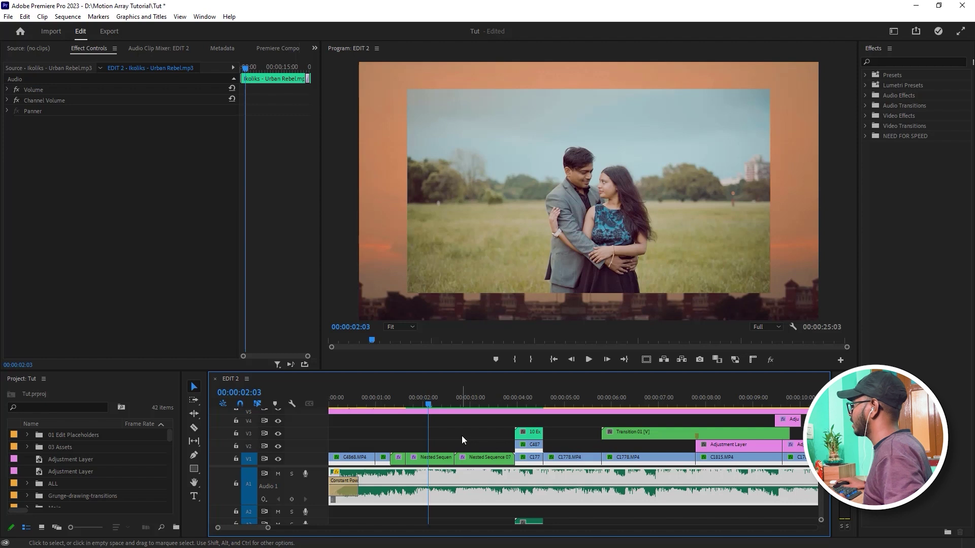
pyautogui.press('space')
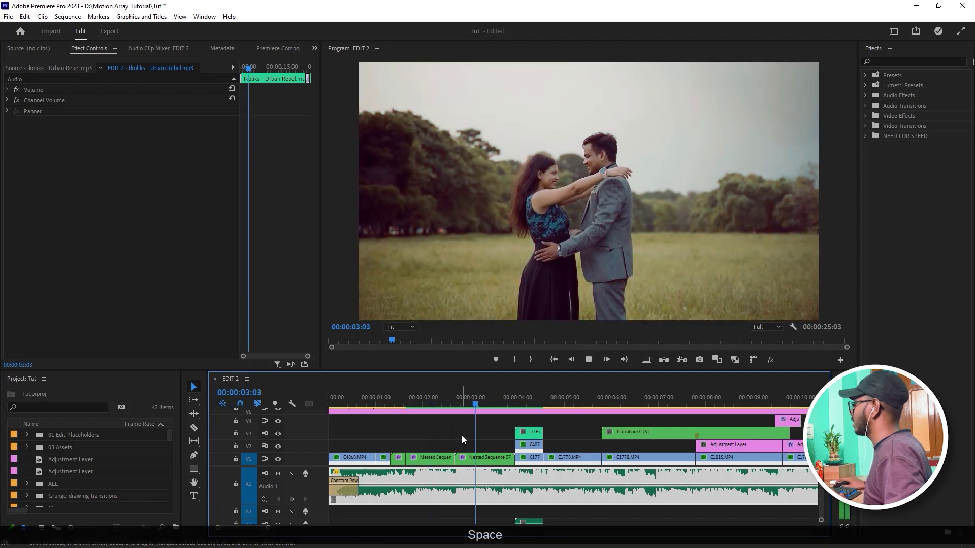
pyautogui.click(425, 399)
pyautogui.press('space')
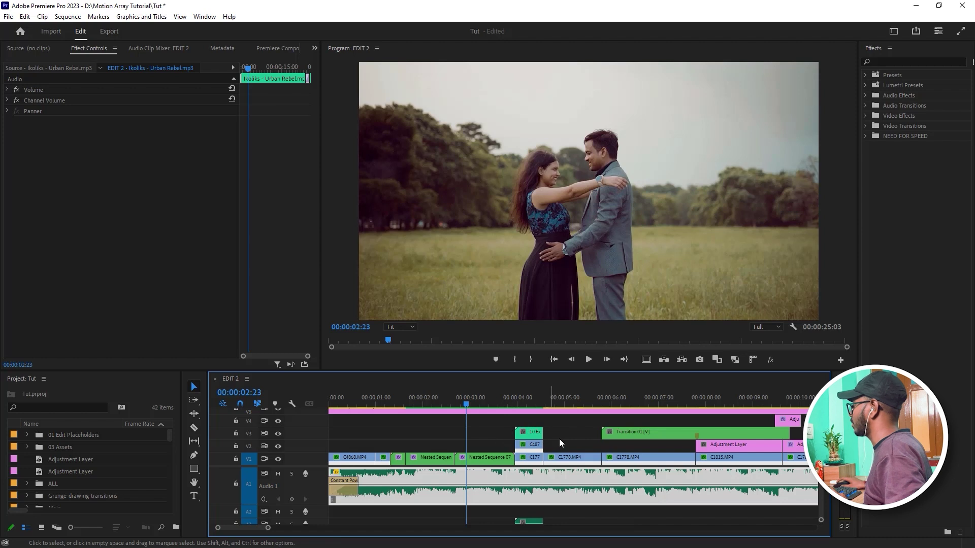
# Play EDIT 2 from about three to five seconds twice to review the torn-paper transition near the four-second mark
pyautogui.press('space')
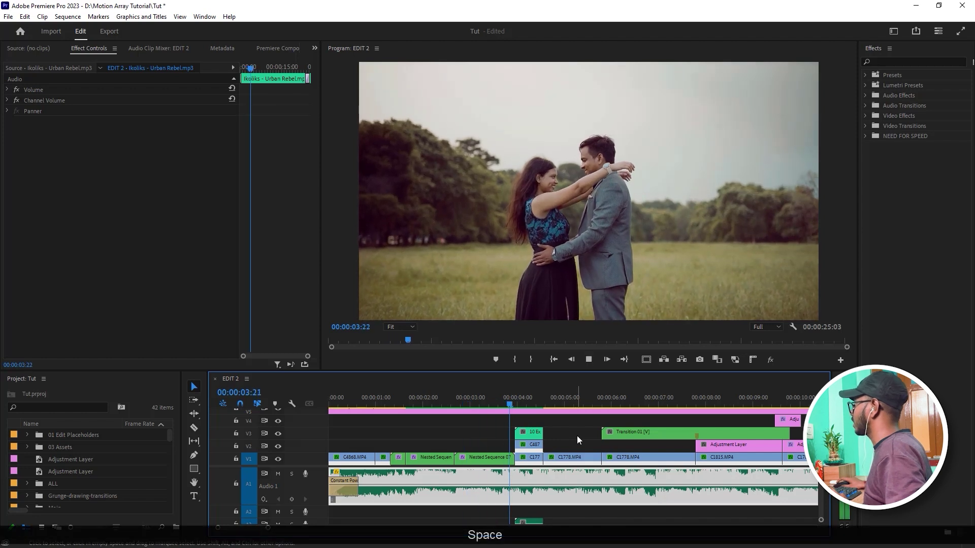
pyautogui.press('space')
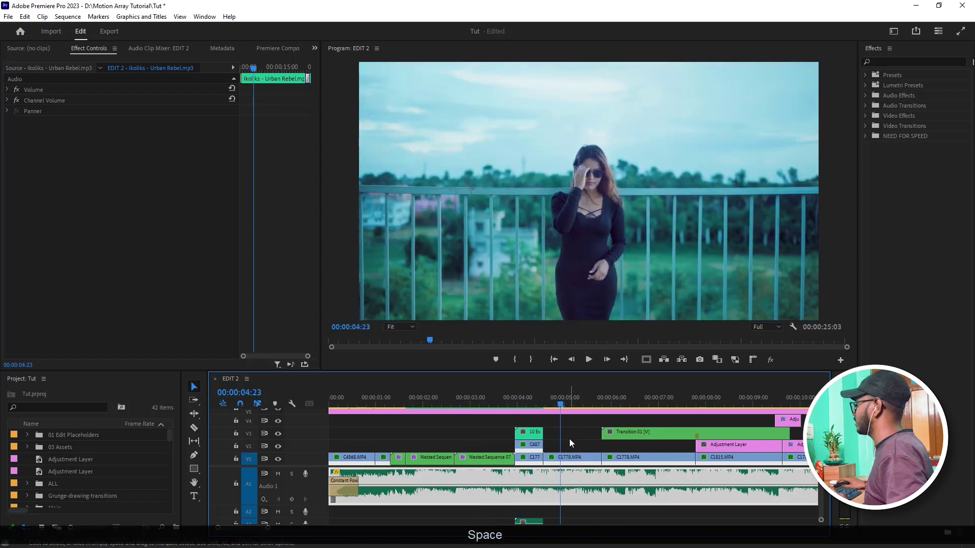
pyautogui.click(496, 399)
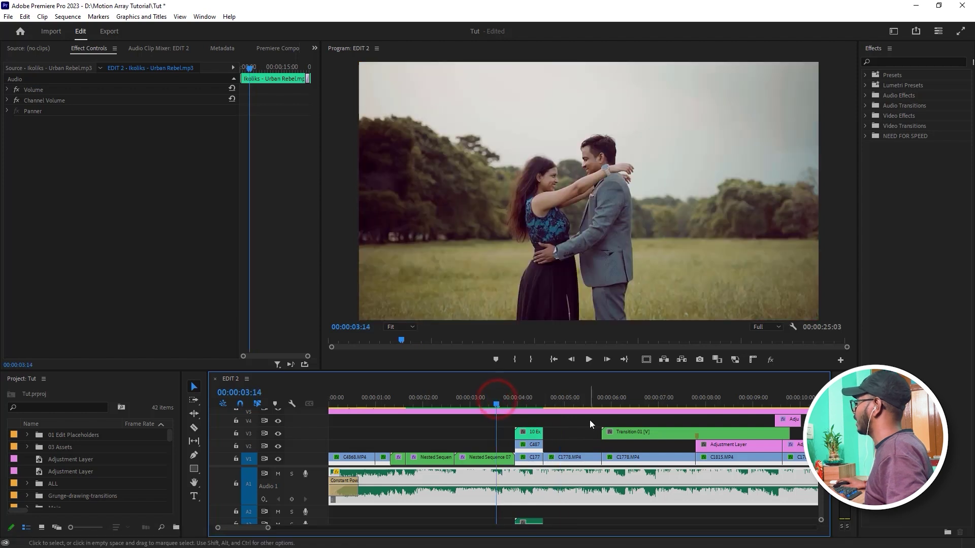
pyautogui.press('space')
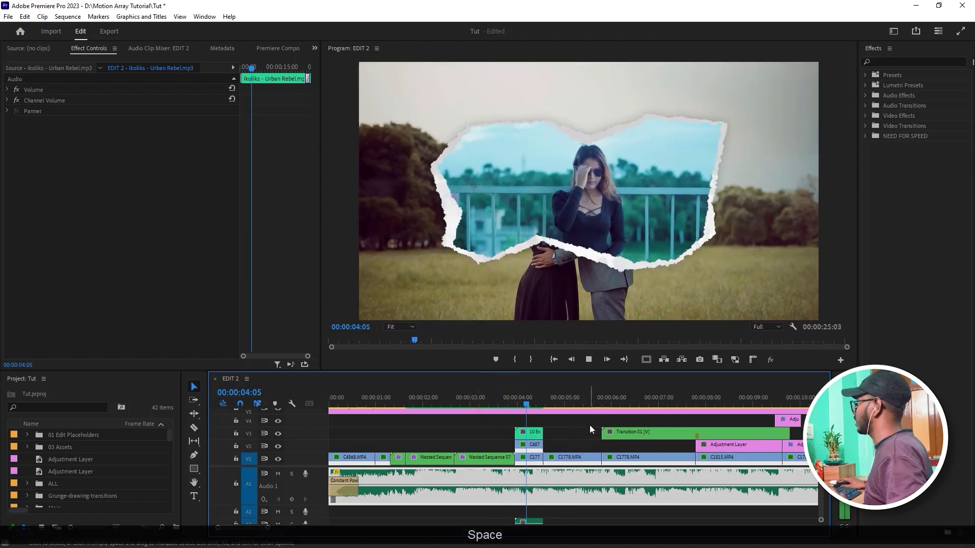
pyautogui.press('space')
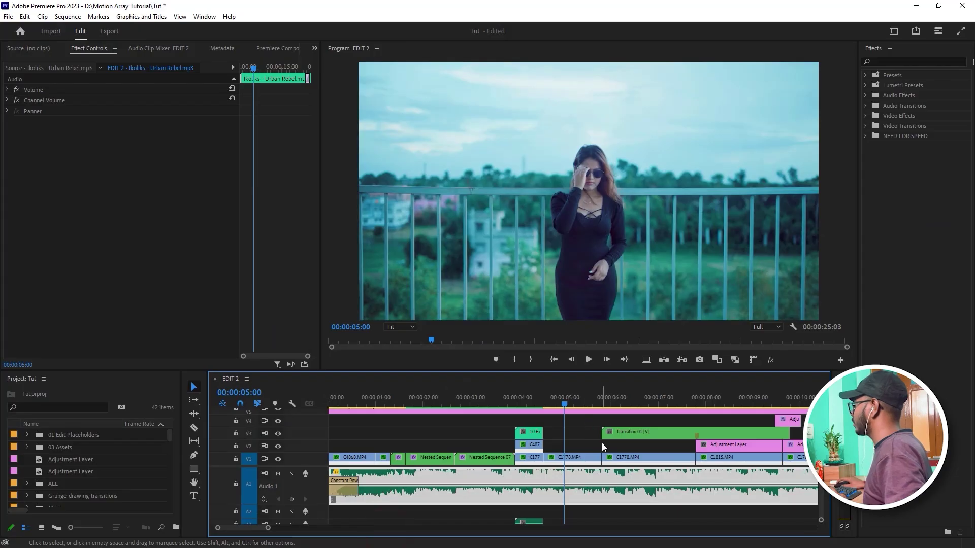
# Play EDIT 2 from 00:00:05:00 and replay it from 00:00:06:23 to review the Transition 01 clip between the shots
pyautogui.press('space')
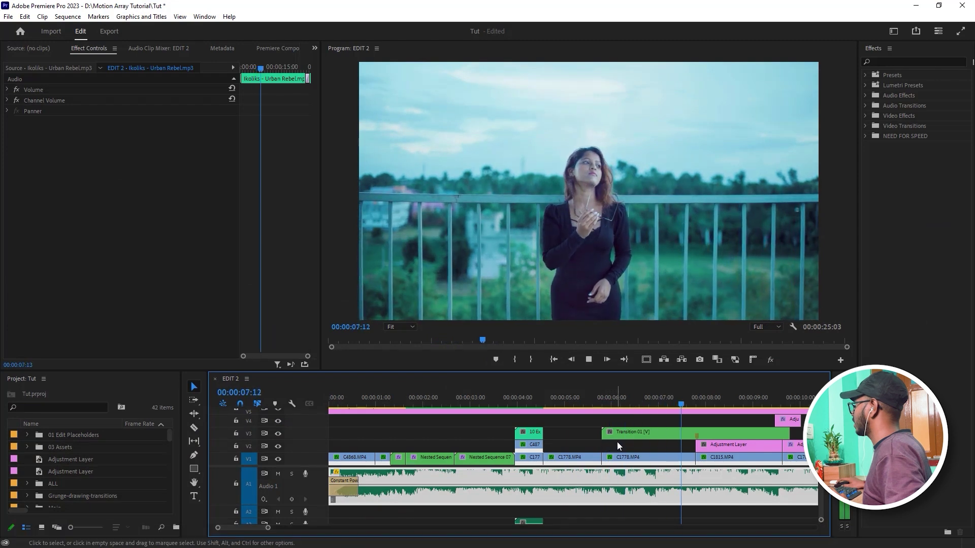
pyautogui.press('space')
pyautogui.click(656, 401)
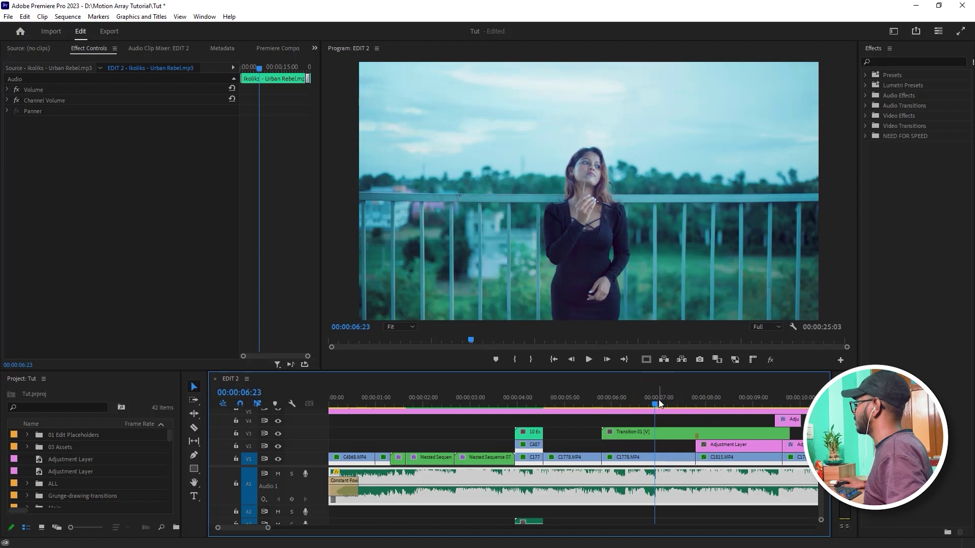
pyautogui.press('space')
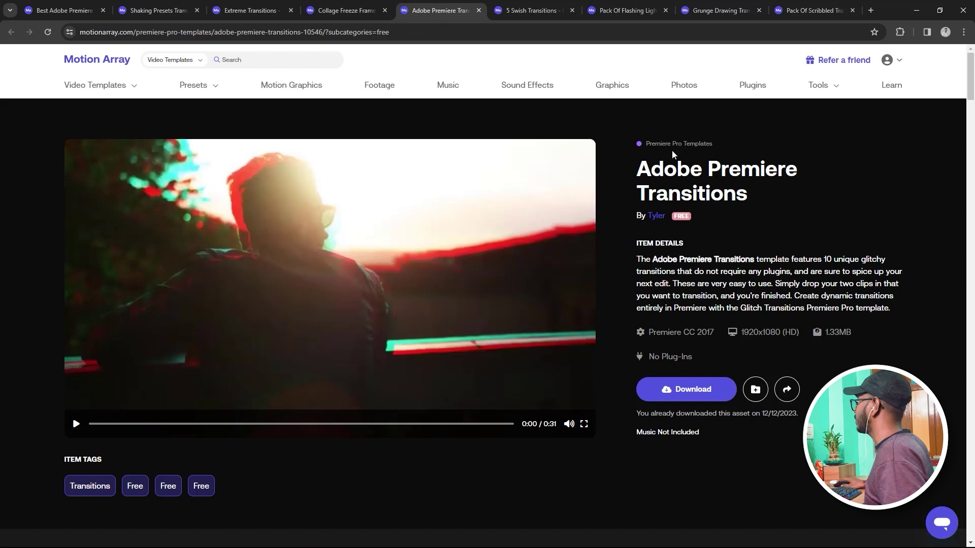
pyautogui.moveTo(123, 89)
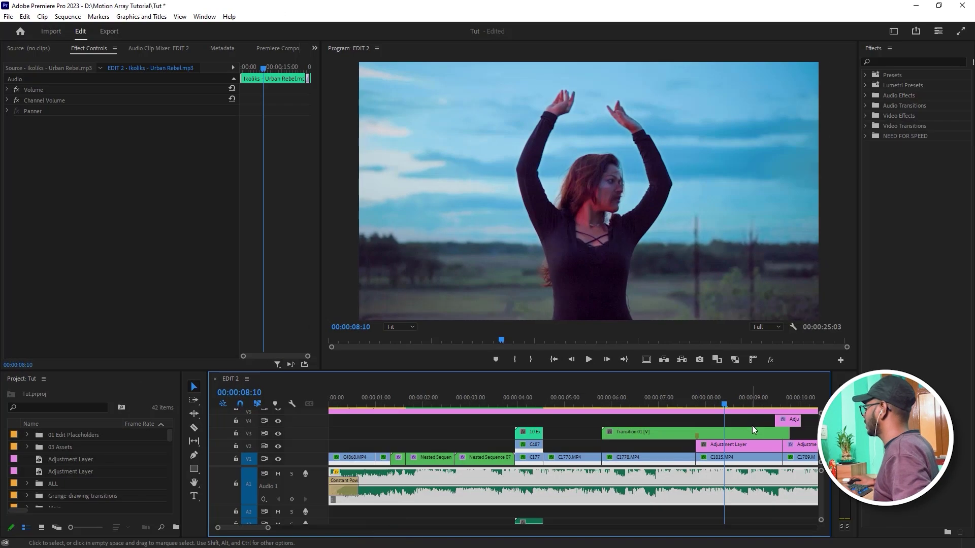
# Play EDIT 2 past ten seconds and replay it from 00:00:09:09 to review the adjustment-layer swish transition
pyautogui.press('space')
pyautogui.press('space')
pyautogui.click(277, 528)
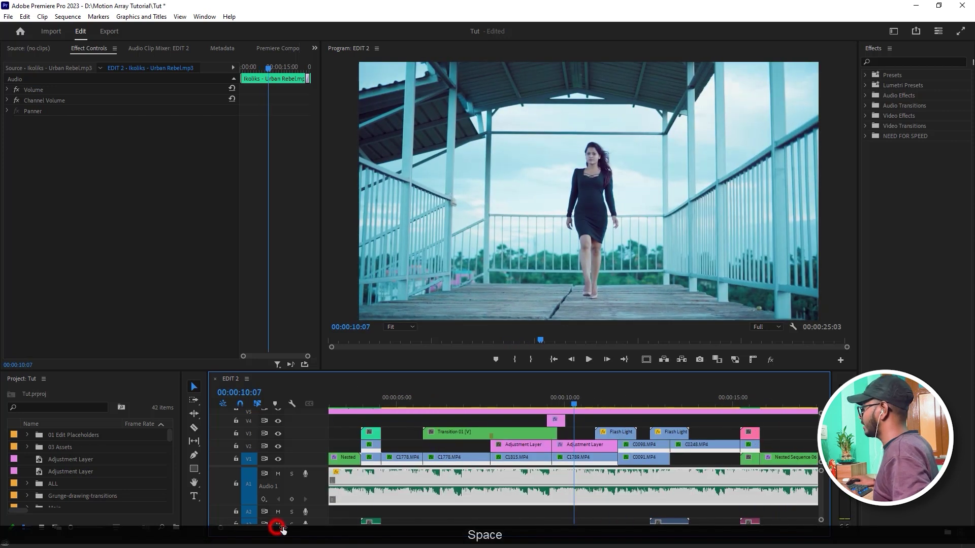
pyautogui.moveTo(282, 529); pyautogui.dragTo(275, 528)
pyautogui.click(535, 401)
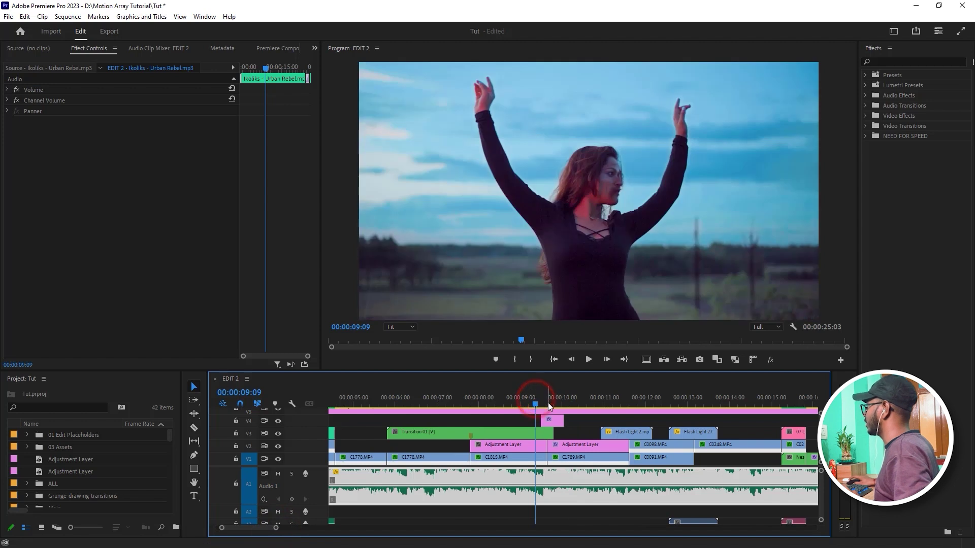
pyautogui.press('space')
pyautogui.press('space')
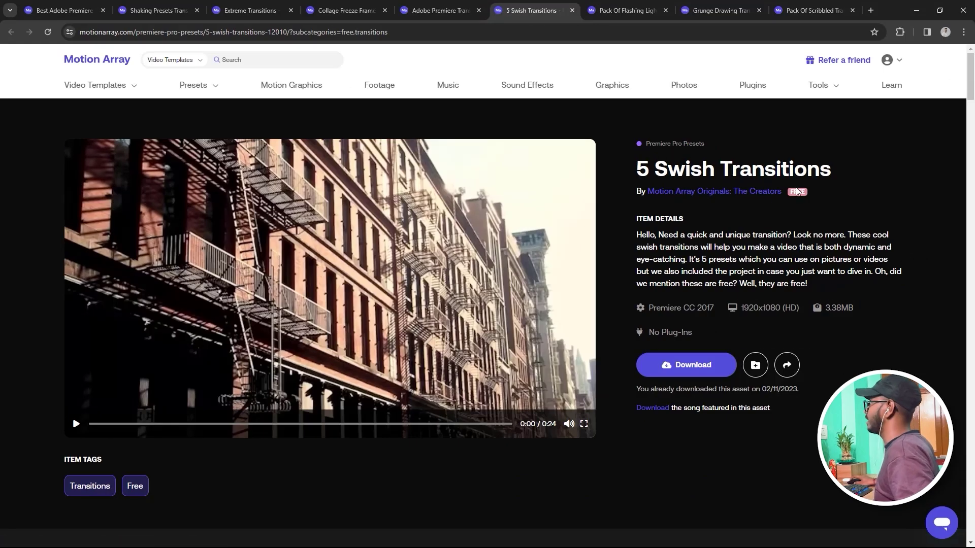
pyautogui.moveTo(217, 87)
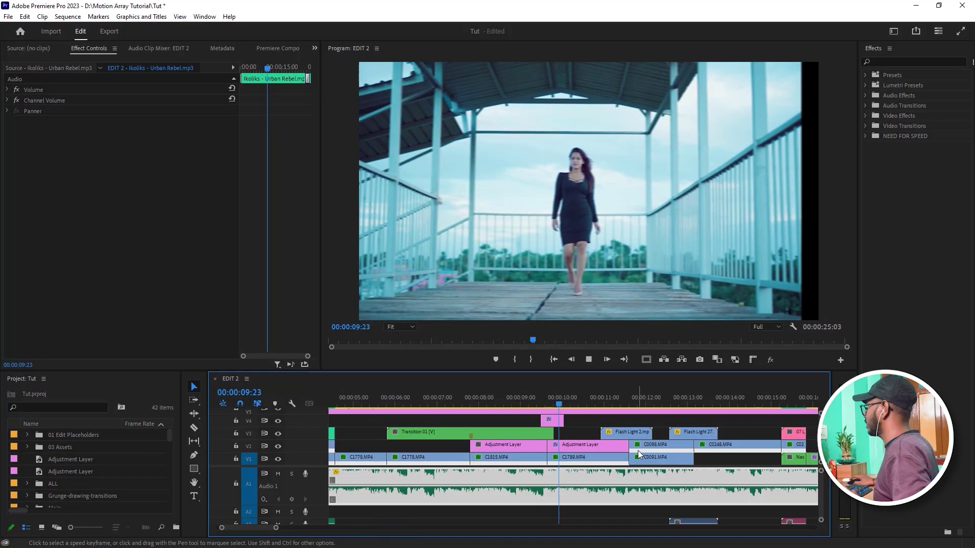
# Play the flash light overlays between about 11 and 14 seconds and inspect the opacity blend mode of Flash Light 2.mp4
pyautogui.press('space')
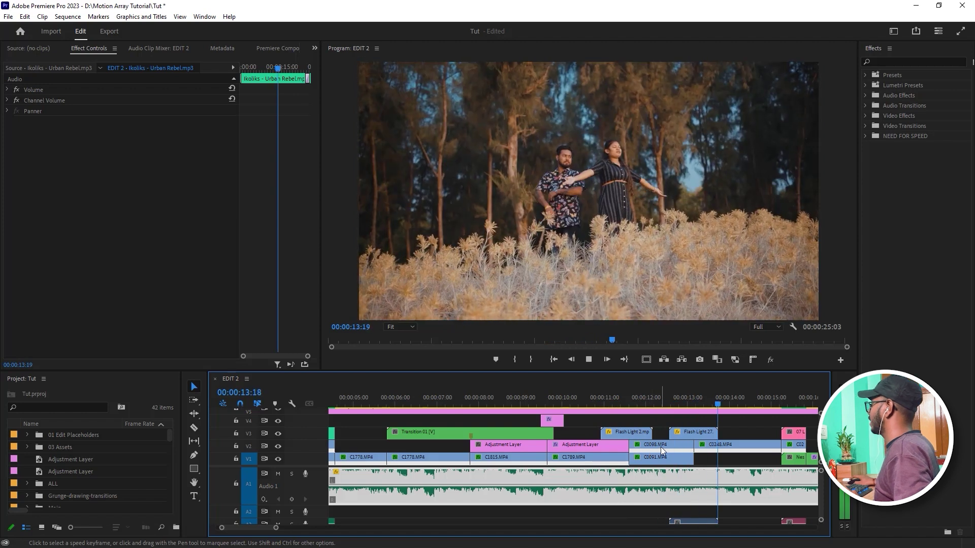
pyautogui.press('space')
pyautogui.click(591, 400)
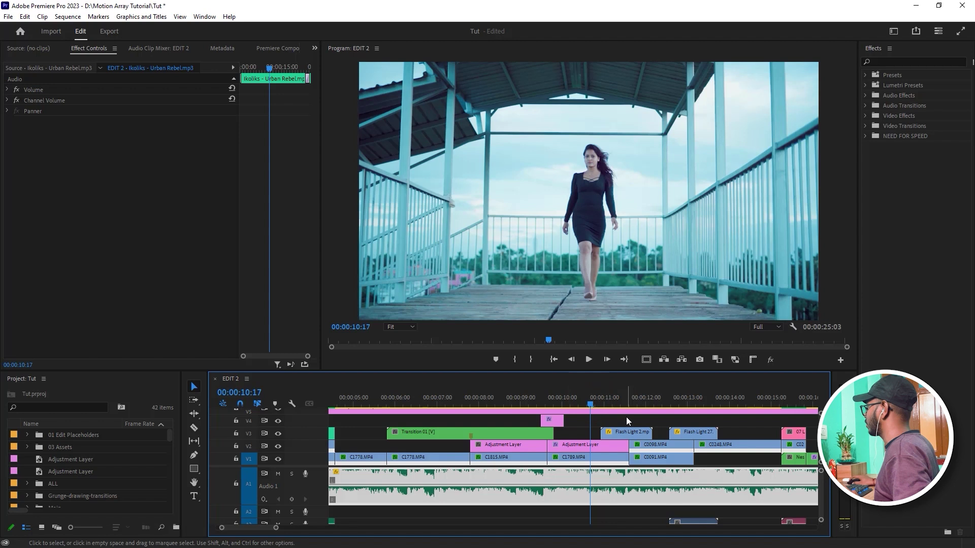
pyautogui.click(619, 404)
pyautogui.click(622, 433)
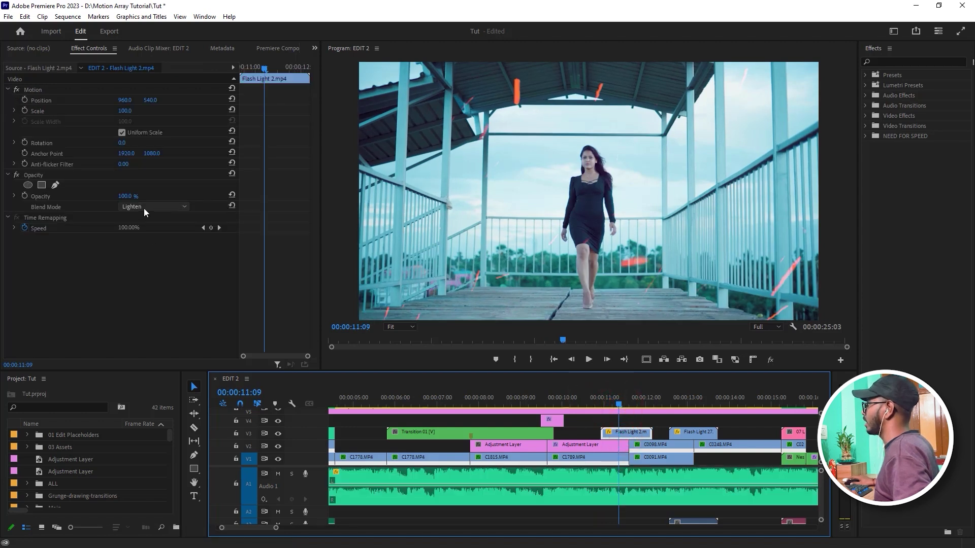
pyautogui.click(681, 399)
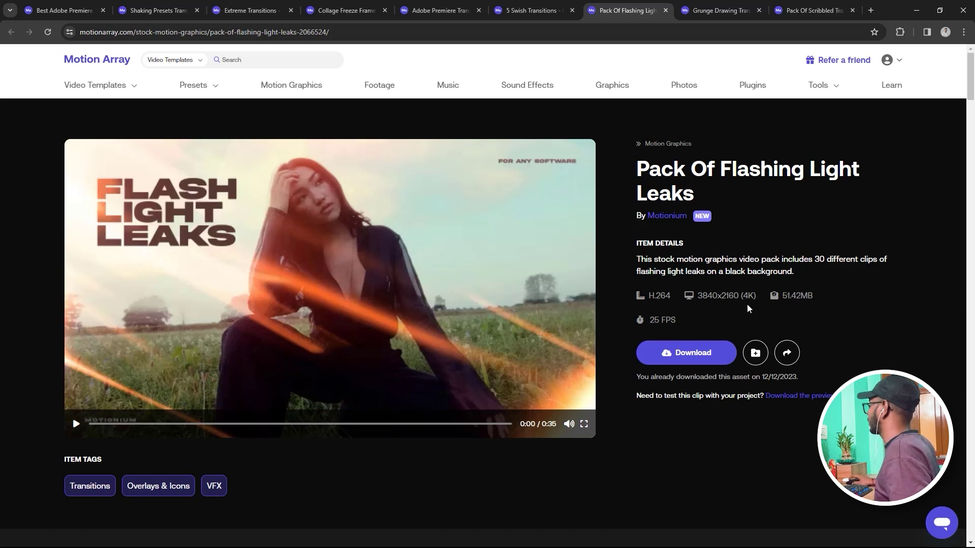
# Switch back to Premiere Pro and play EDIT 2 from about 16 to 19 seconds to review the transition after Nested Sequence 06
pyautogui.click(916, 10)
pyautogui.press('space')
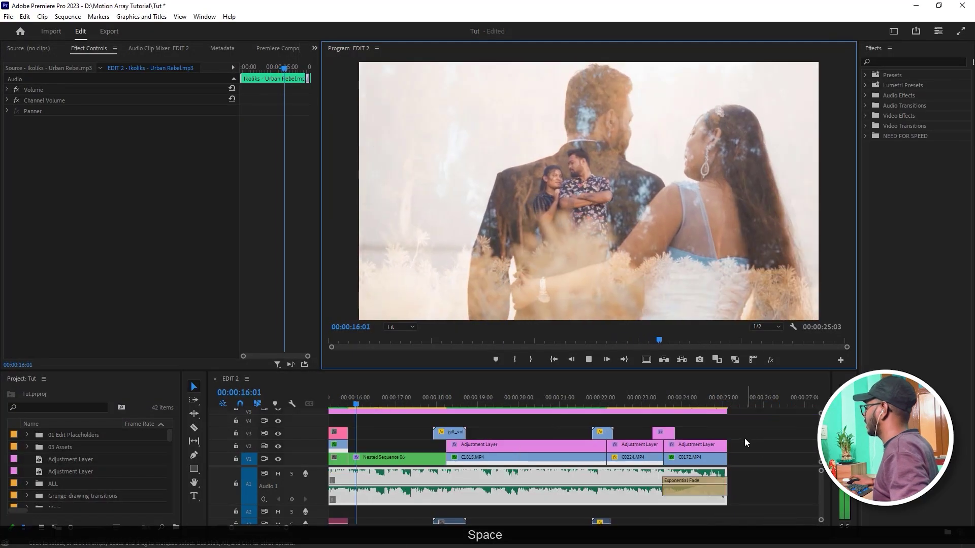
pyautogui.click(496, 430)
pyautogui.moveTo(286, 528); pyautogui.dragTo(289, 528)
pyautogui.click(538, 396)
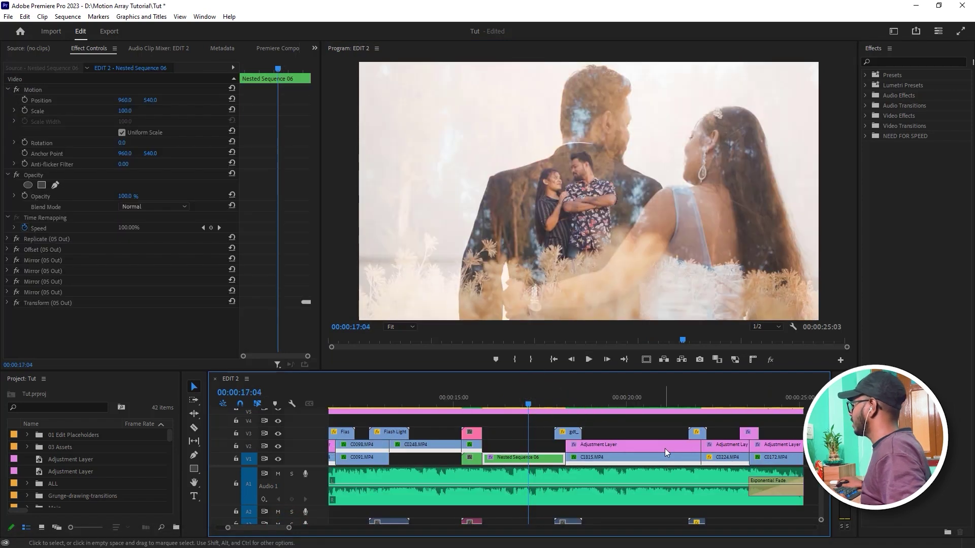
pyautogui.press('space')
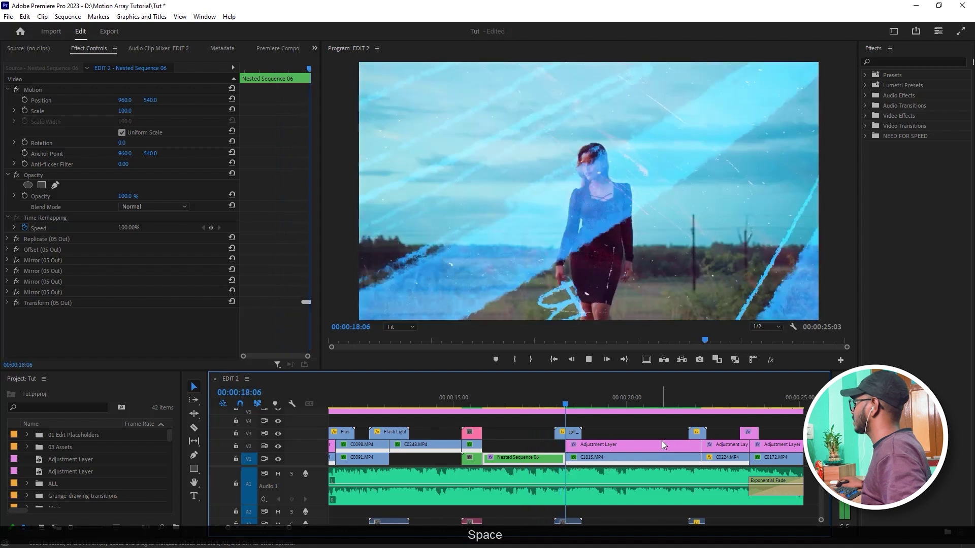
pyautogui.press('space')
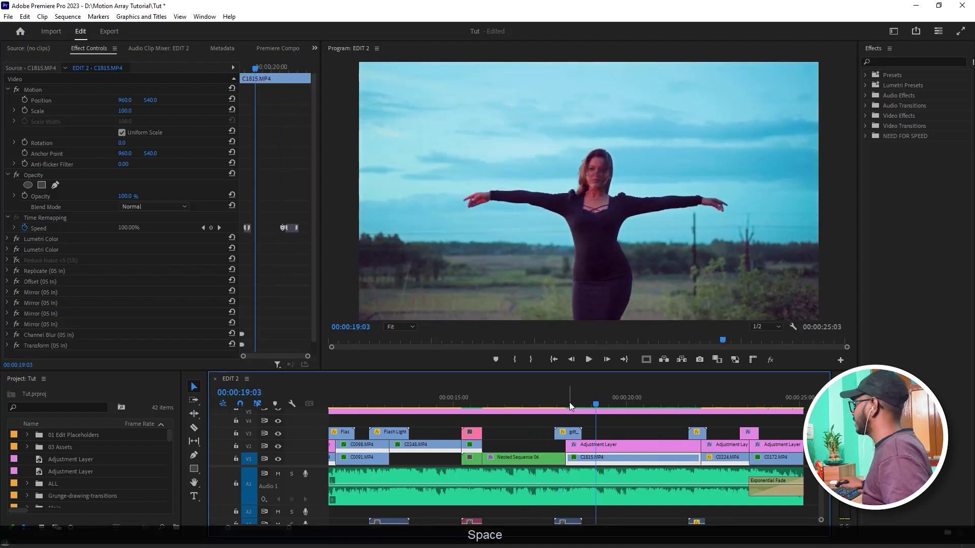
# Inspect the gdt_vol1_01-1 color.mov overlay's blend mode at 00:00:18:08 and play on to the overlay near 22 seconds
pyautogui.click(568, 403)
pyautogui.click(571, 434)
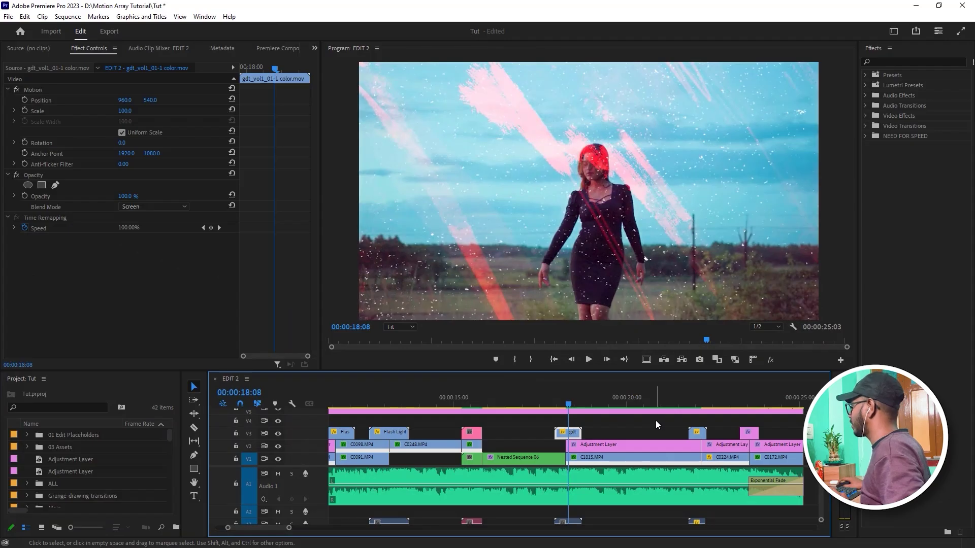
pyautogui.press('space')
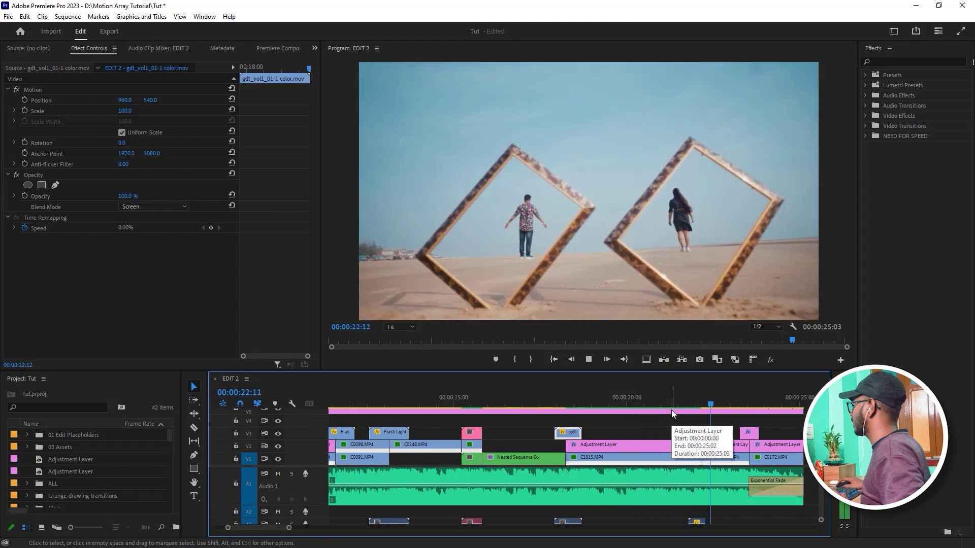
pyautogui.press('space')
pyautogui.click(690, 401)
pyautogui.click(695, 401)
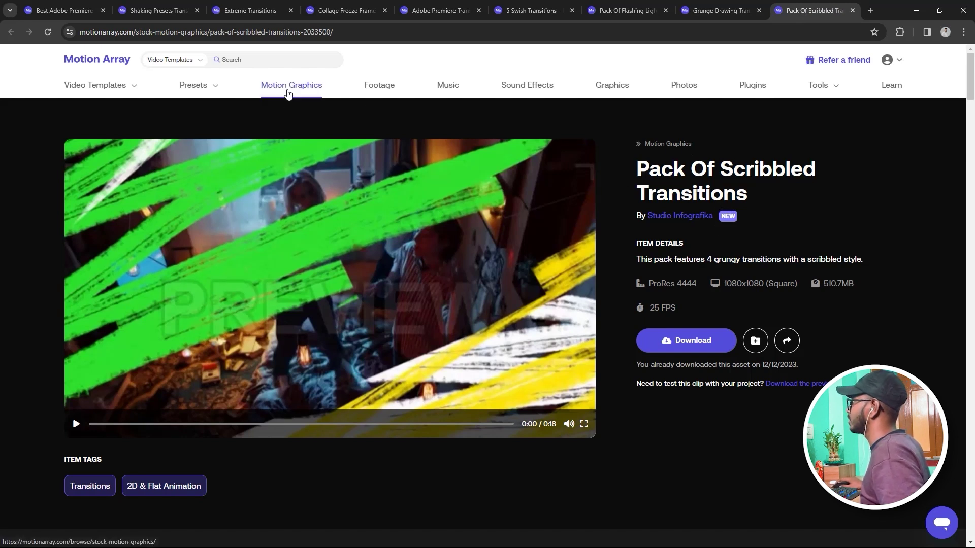
# Open Motion Array's Motion Graphics listing and browse packs such as Flashing Light Leaks, Grunge Drawing Transitions and Scribbled Transitions
pyautogui.click(288, 94)
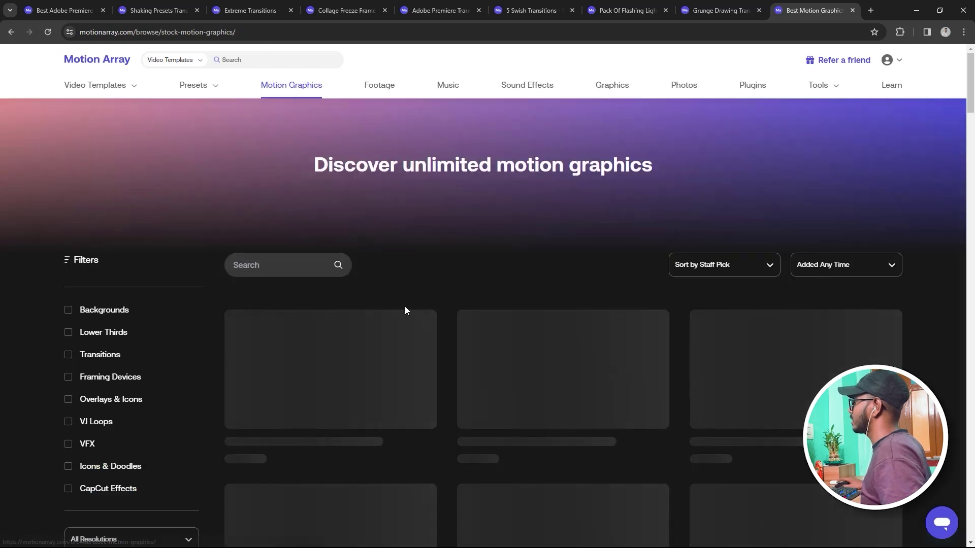
pyautogui.scroll(-2, 539, 264)
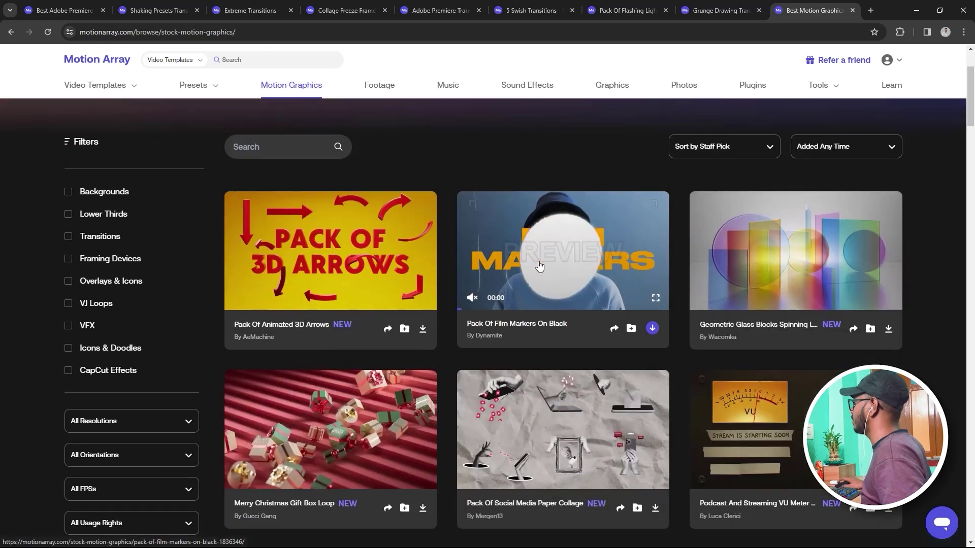
pyautogui.scroll(-3, 584, 264)
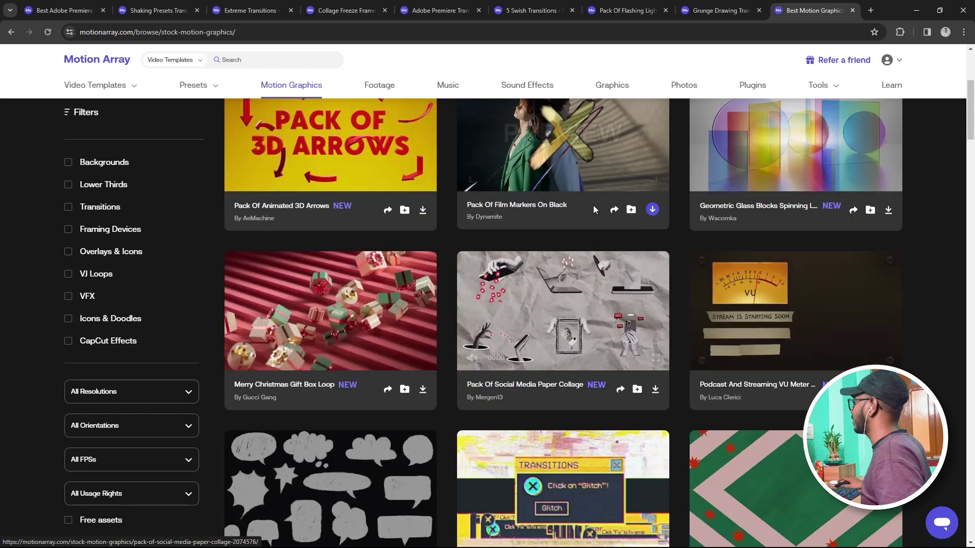
pyautogui.scroll(-6, 584, 252)
pyautogui.scroll(-12, 582, 259)
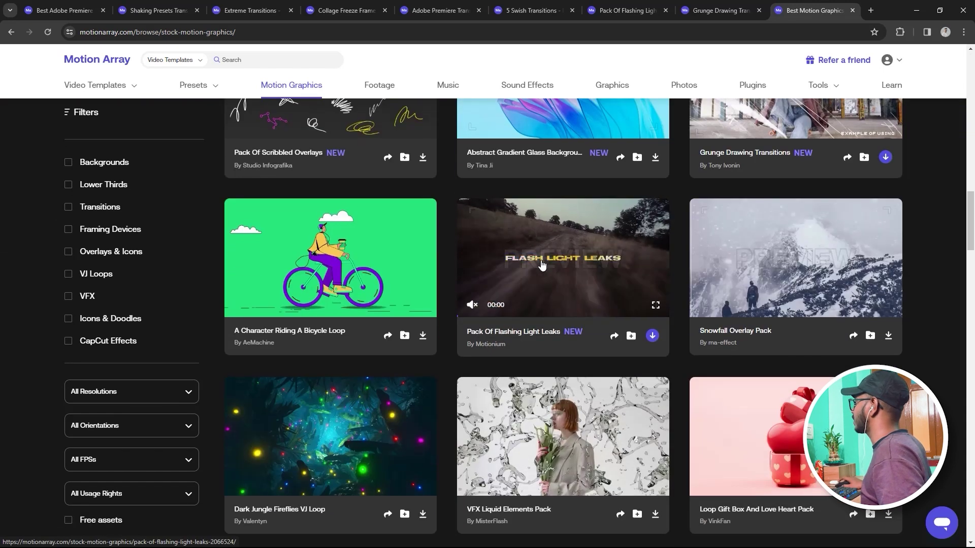
pyautogui.scroll(-5, 579, 276)
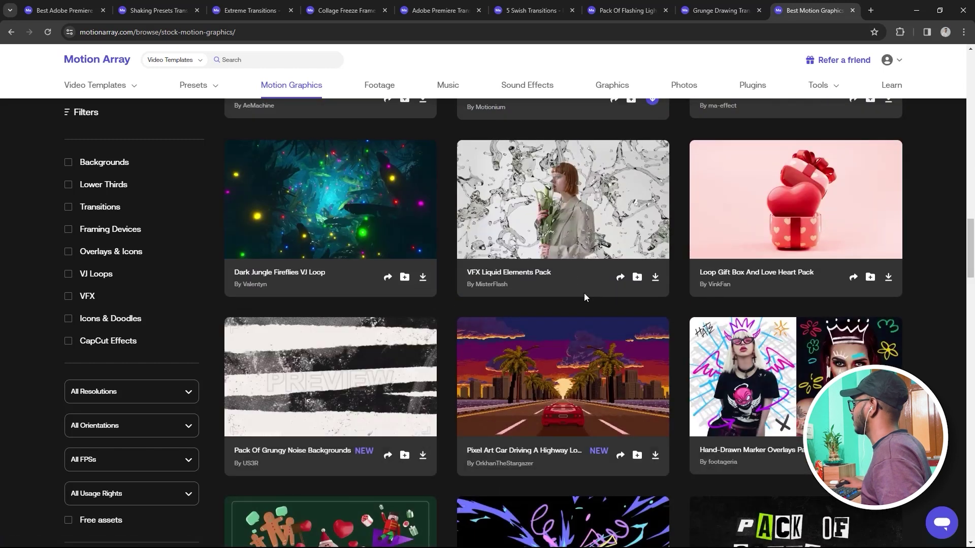
pyautogui.scroll(-3, 584, 293)
pyautogui.scroll(-10, 575, 288)
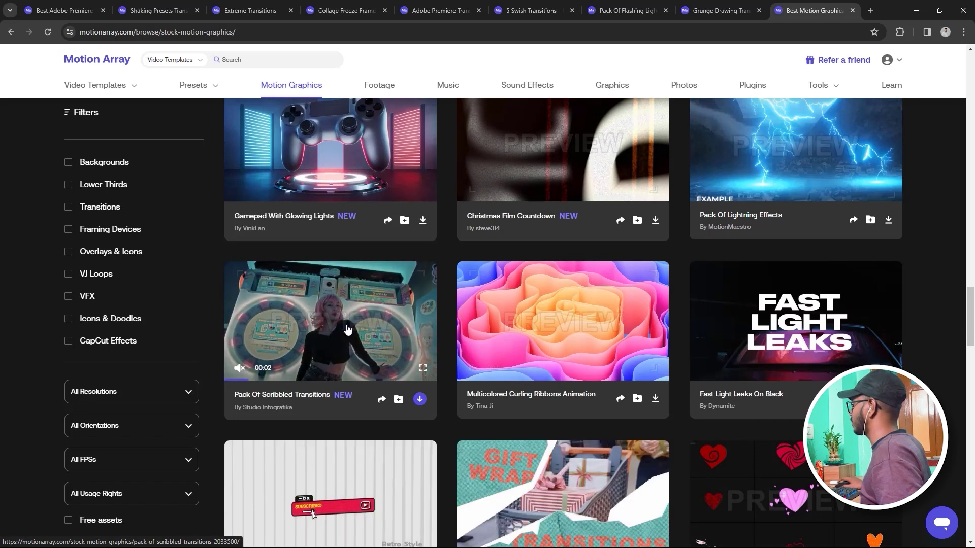
pyautogui.scroll(-5, 347, 327)
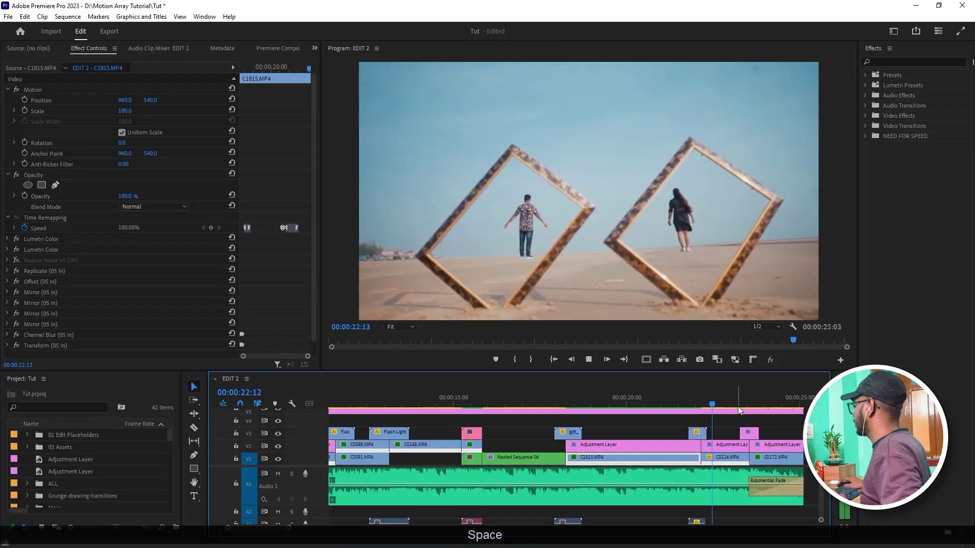
# Play the end of EDIT 2 and replay it from 00:00:23:07 to review the final transition into the C0172.MP4 beach shot
pyautogui.press('space')
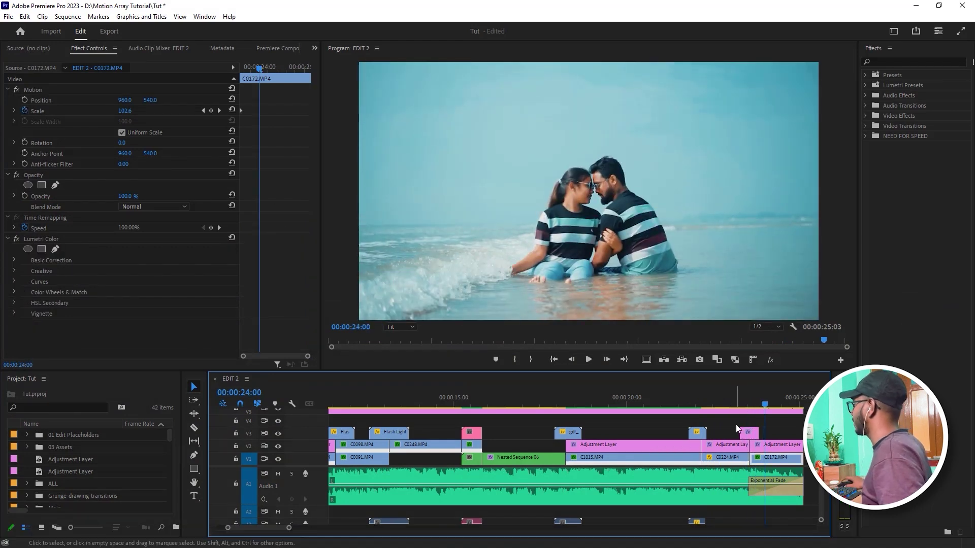
pyautogui.click(752, 404)
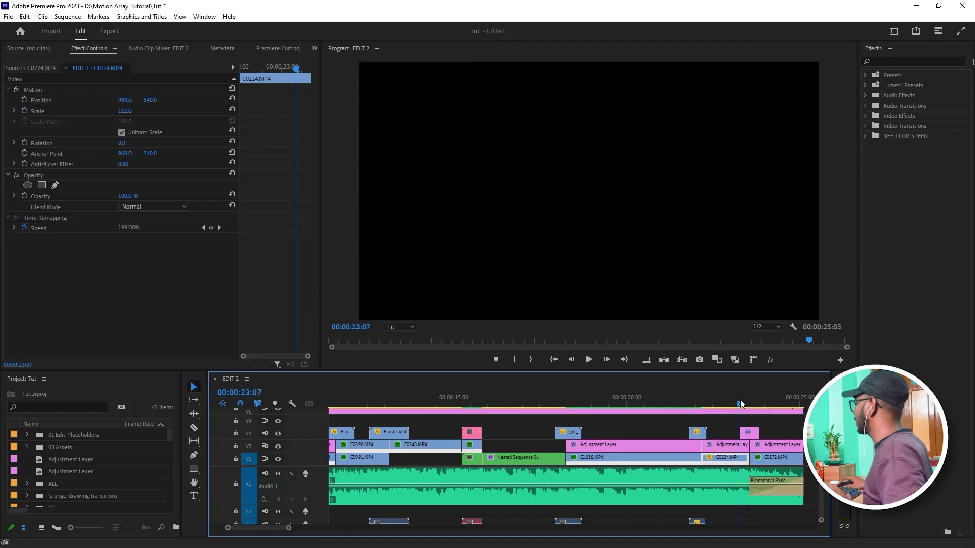
pyautogui.press('space')
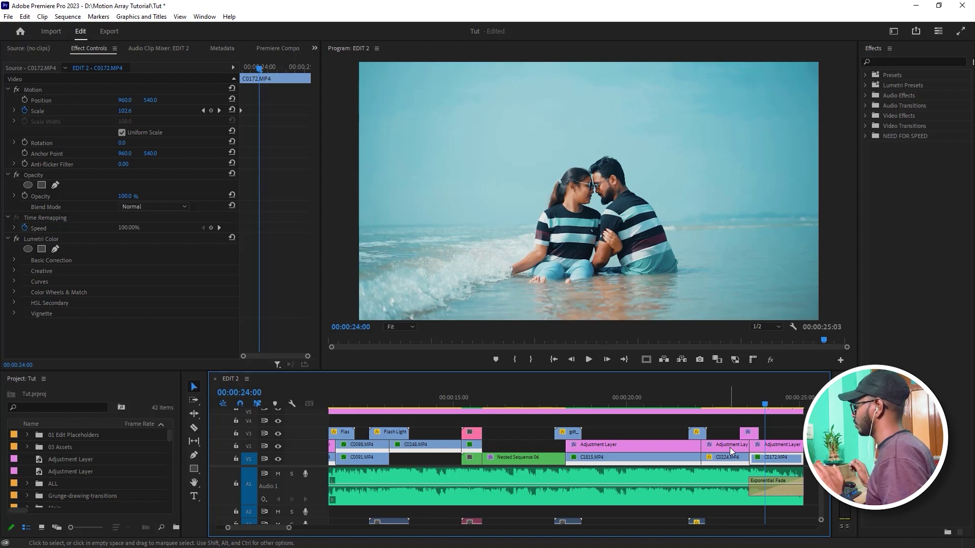
# Play the Tut sequence to review the cut between C0248.MP4 and C0224.MP4
pyautogui.press('space')
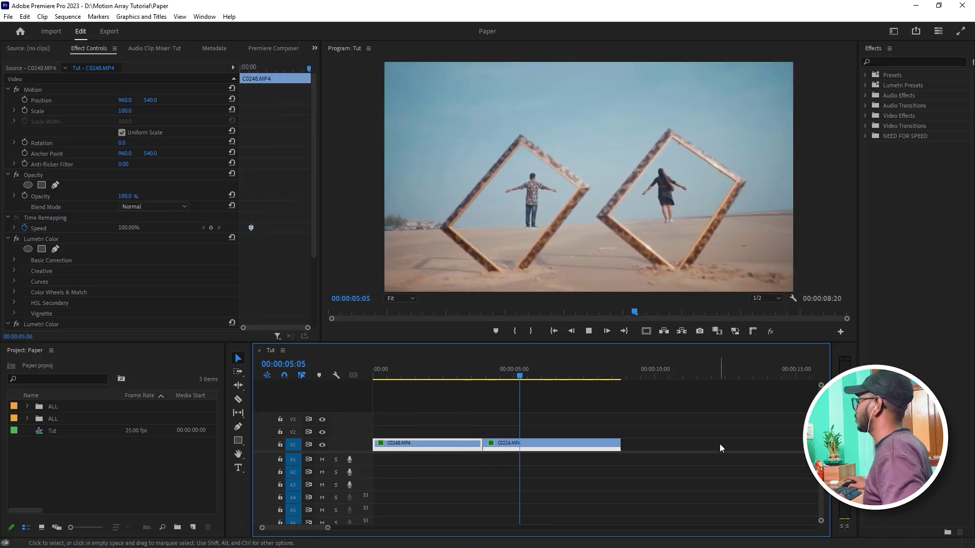
pyautogui.press('space')
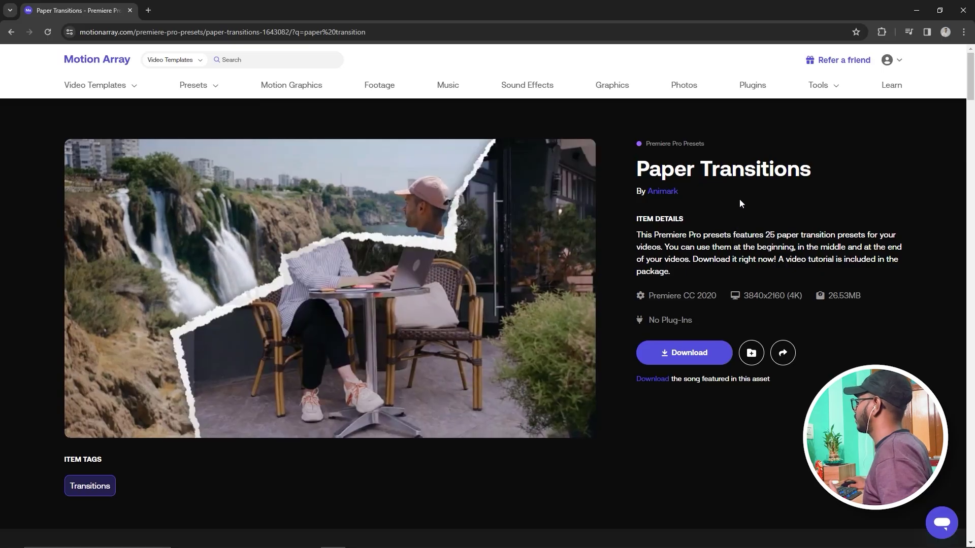
# Import the entire Paper Transitions project from the downloaded pack's Premiere Pro folder into the Paper project
pyautogui.click(913, 11)
pyautogui.doubleClick(510, 144)
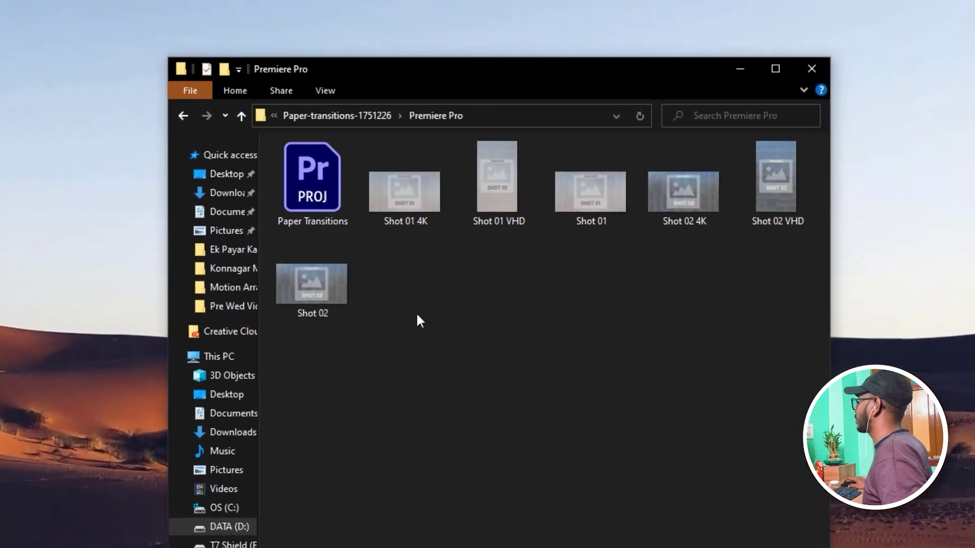
pyautogui.click(306, 191)
pyautogui.moveTo(311, 191); pyautogui.dragTo(161, 440)
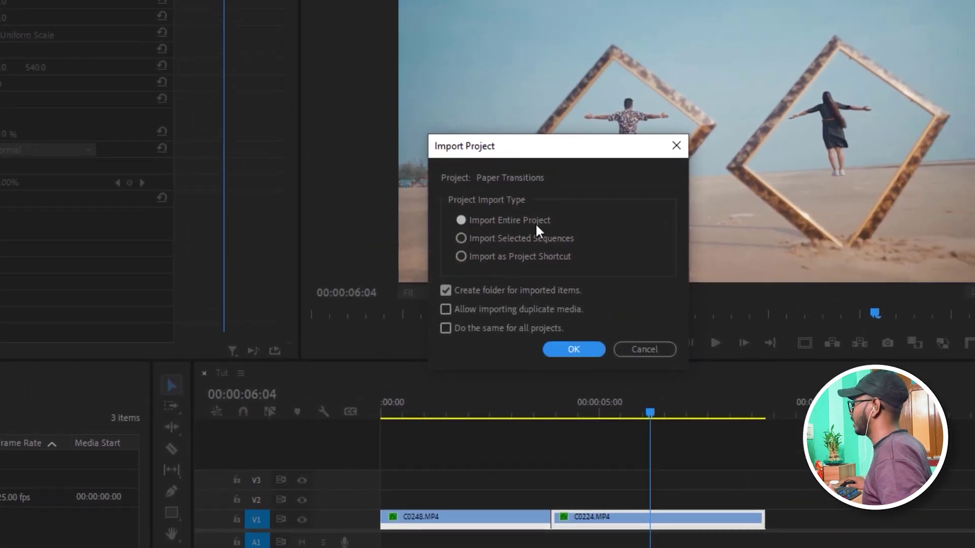
pyautogui.click(469, 222)
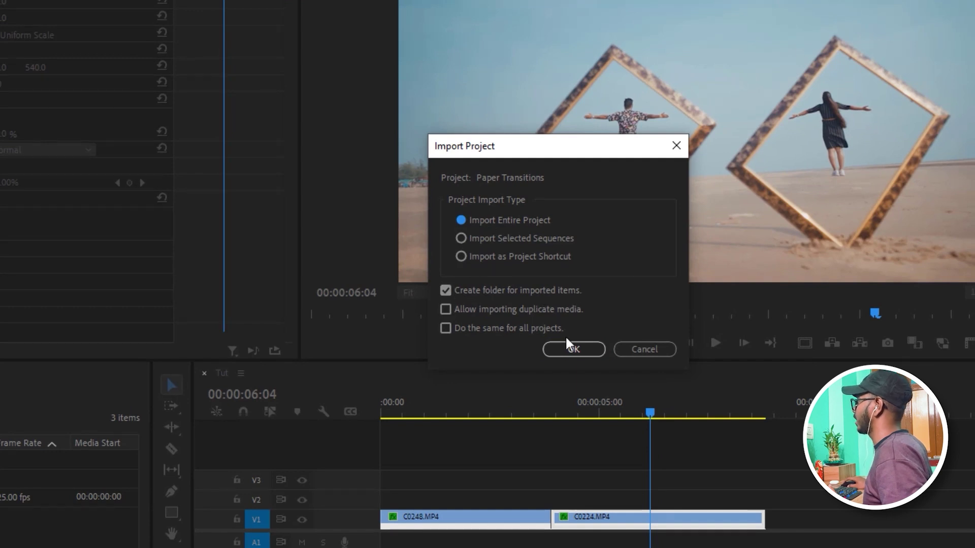
pyautogui.click(572, 351)
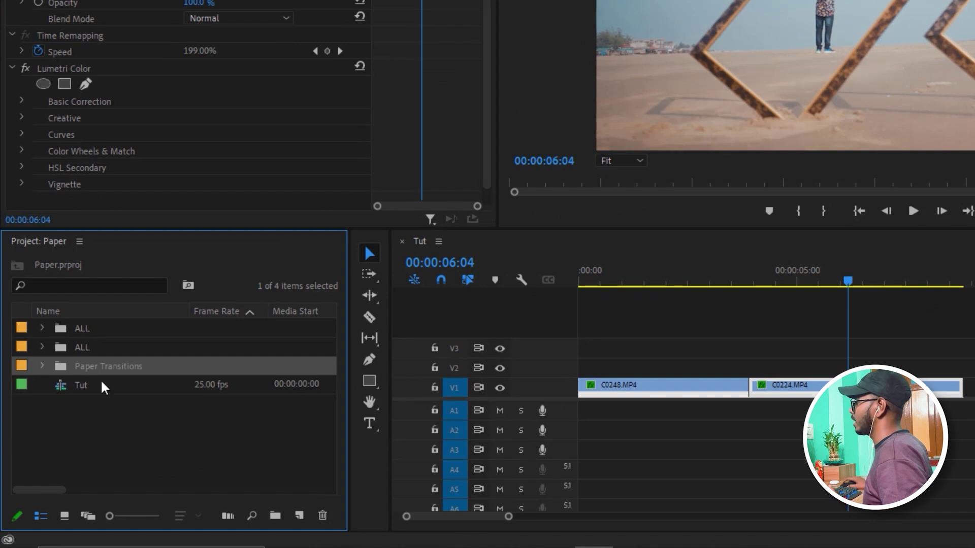
# Open the imported Paper Transitions bin and look over its 01 Edit, 02 Final and 03 Assets folders
pyautogui.doubleClick(65, 371)
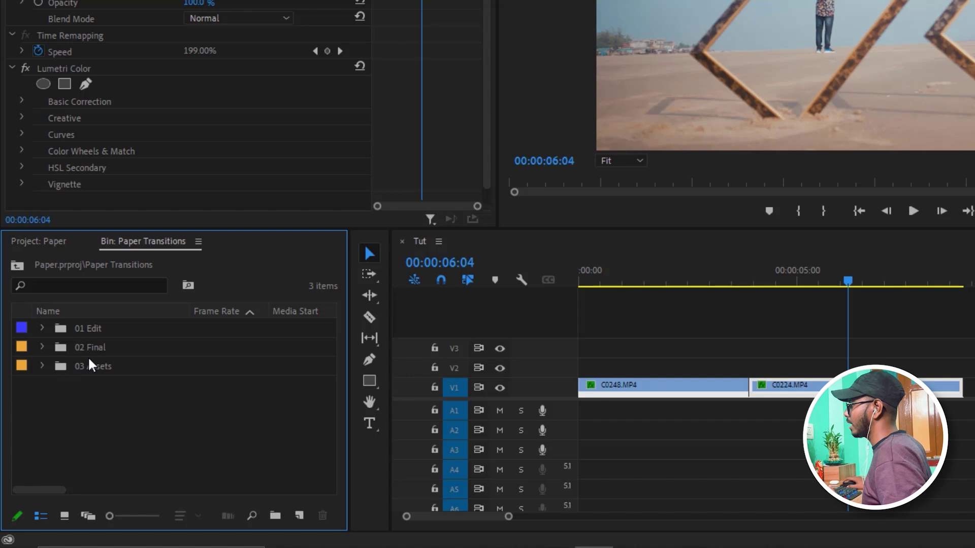
pyautogui.click(93, 331)
pyautogui.click(100, 354)
pyautogui.click(99, 371)
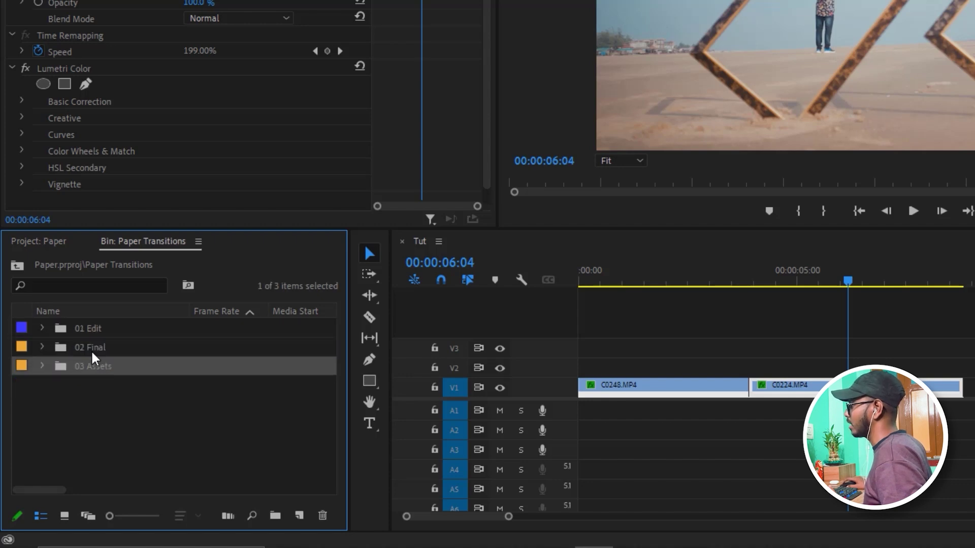
pyautogui.click(97, 348)
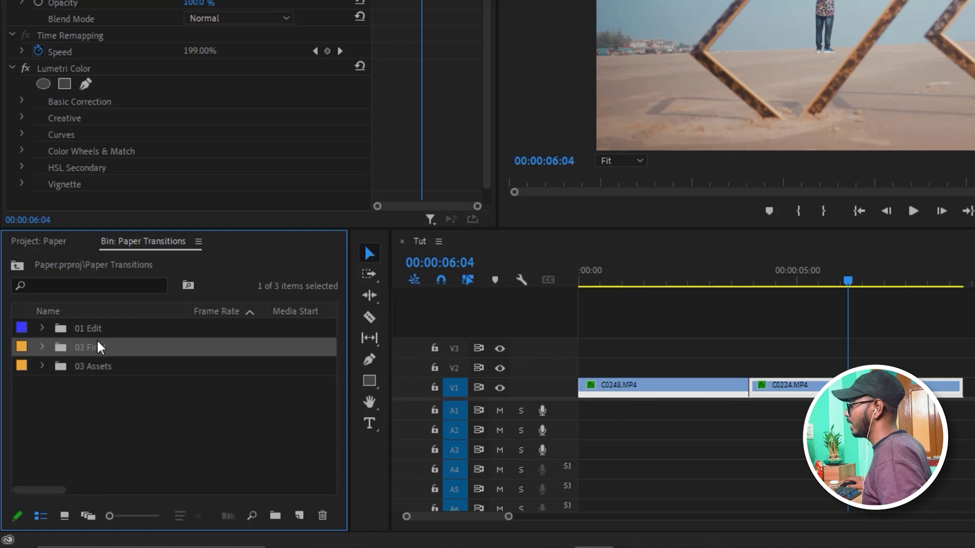
pyautogui.click(96, 332)
# Expand the HD (1920x1080) folder inside 02 Final and select the 10 Explosion transition sequence
pyautogui.click(42, 347)
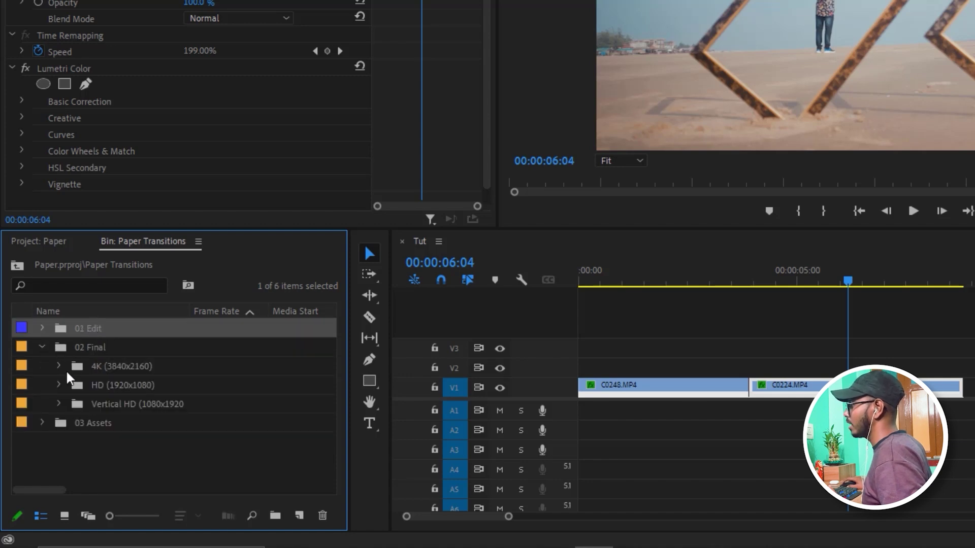
pyautogui.click(106, 391)
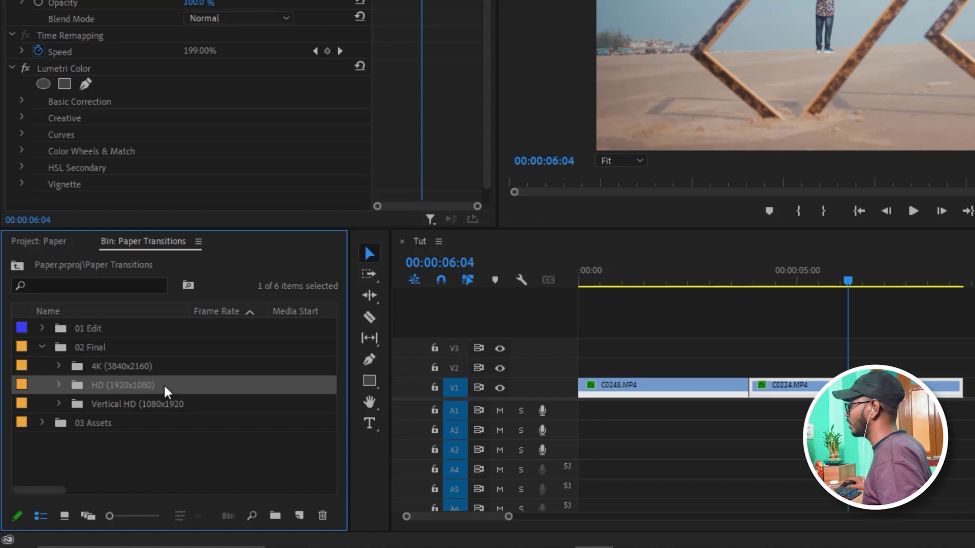
pyautogui.click(60, 387)
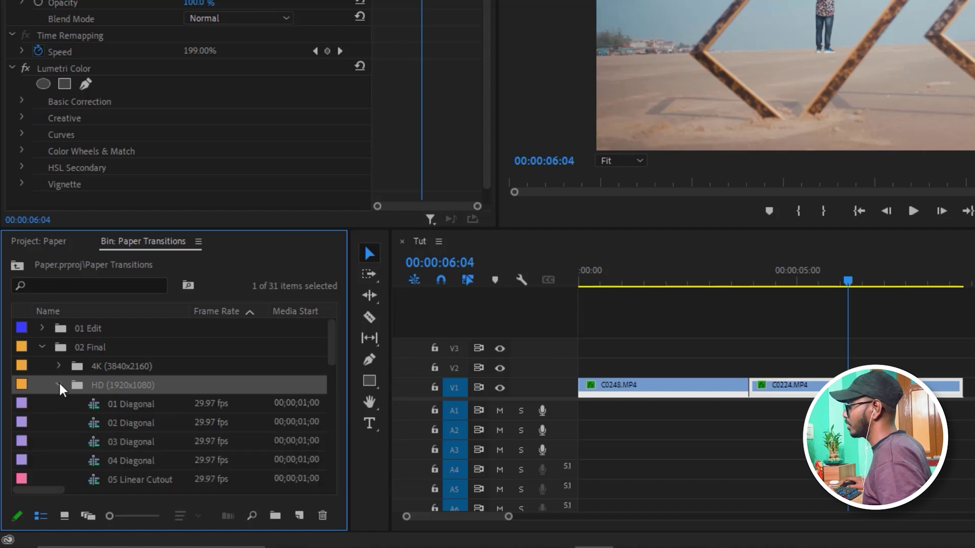
pyautogui.scroll(-3, 152, 457)
pyautogui.scroll(-1, 153, 459)
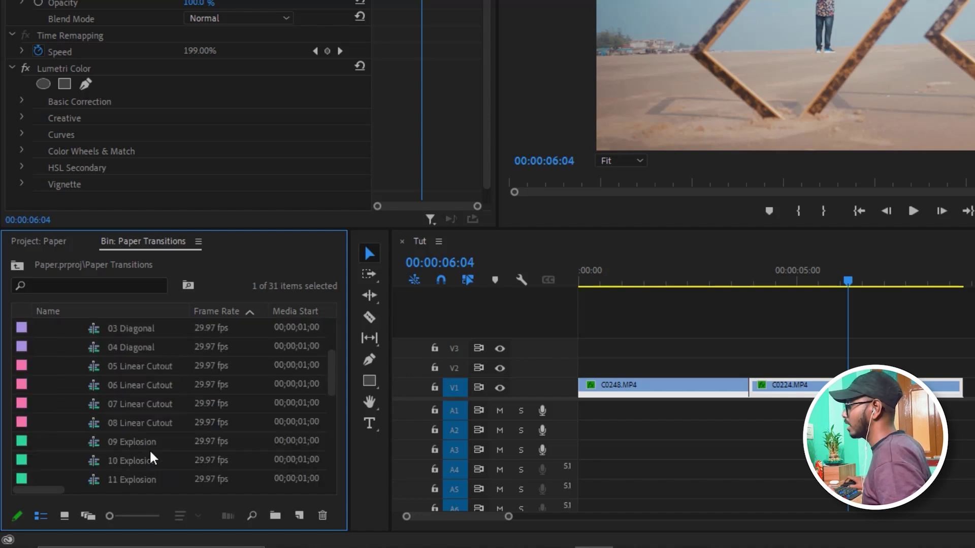
pyautogui.scroll(-1, 152, 458)
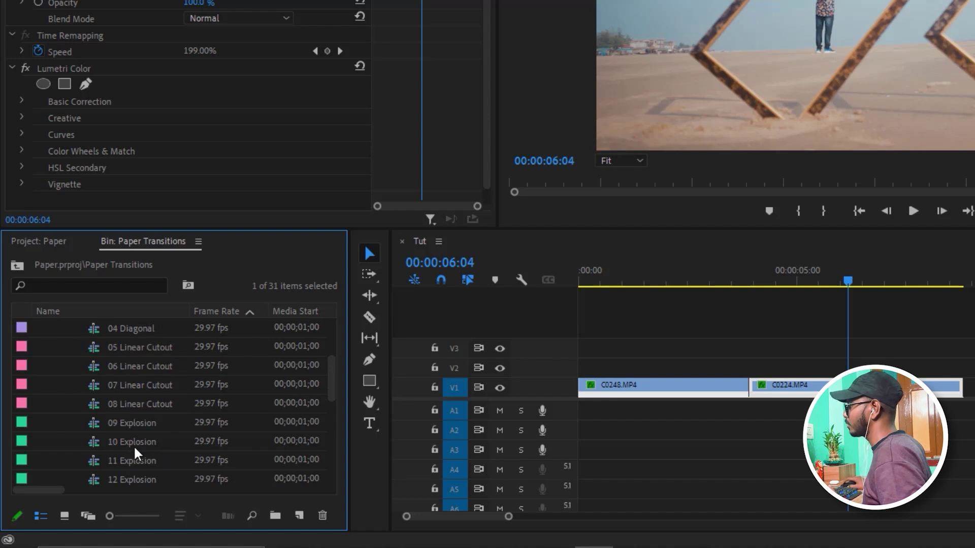
pyautogui.click(98, 447)
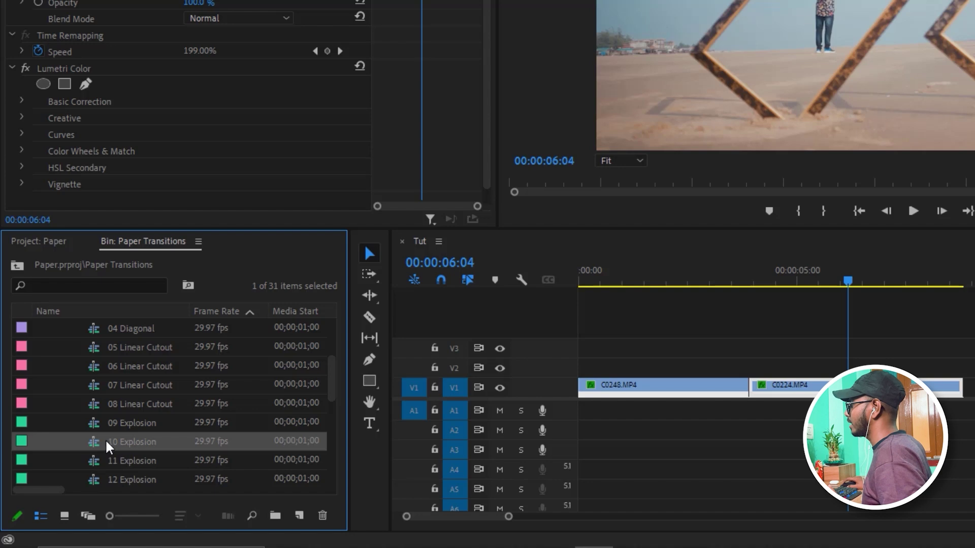
# With inserting sequences as nests enabled, place 10 Explosion on V3 over the cut between C0248.MP4 and C0224.MP4
pyautogui.click(414, 280)
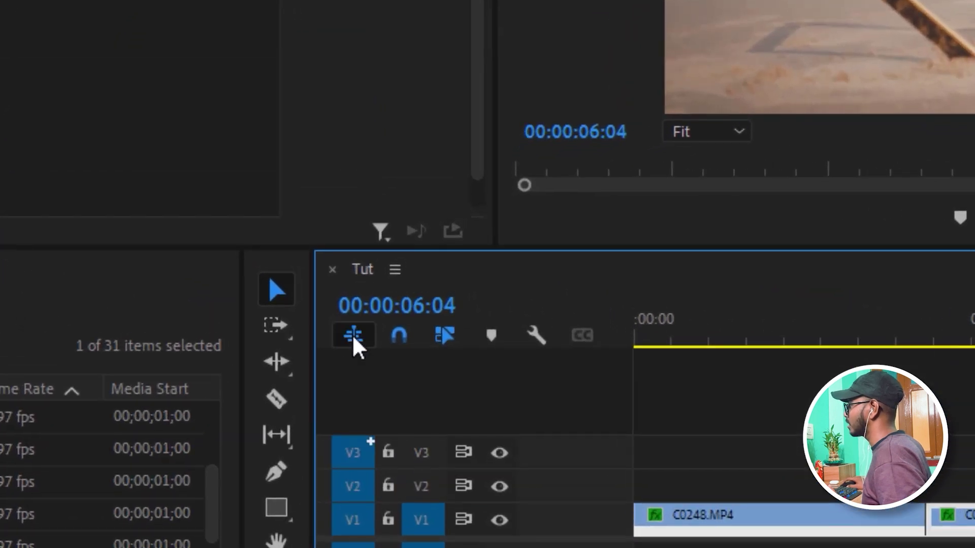
pyautogui.click(351, 334)
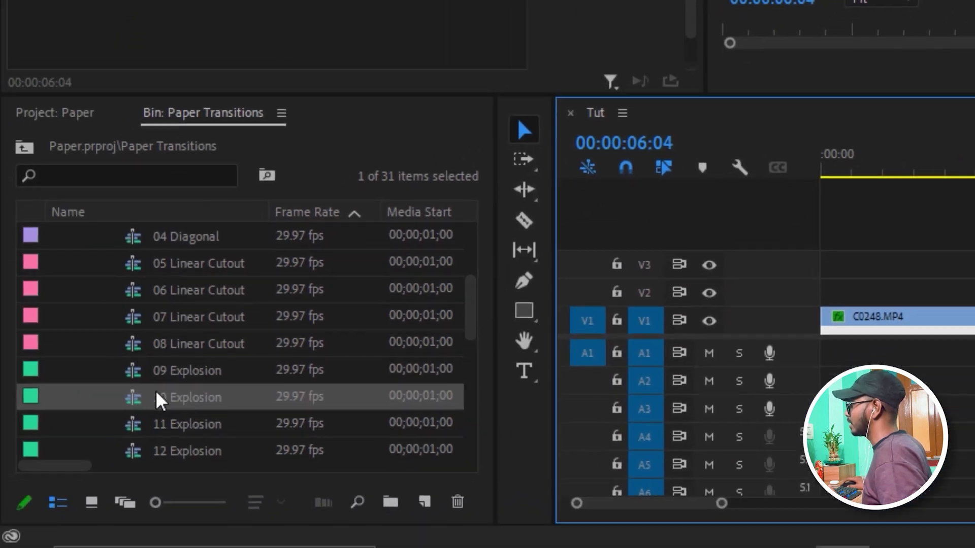
pyautogui.moveTo(138, 392); pyautogui.dragTo(572, 260)
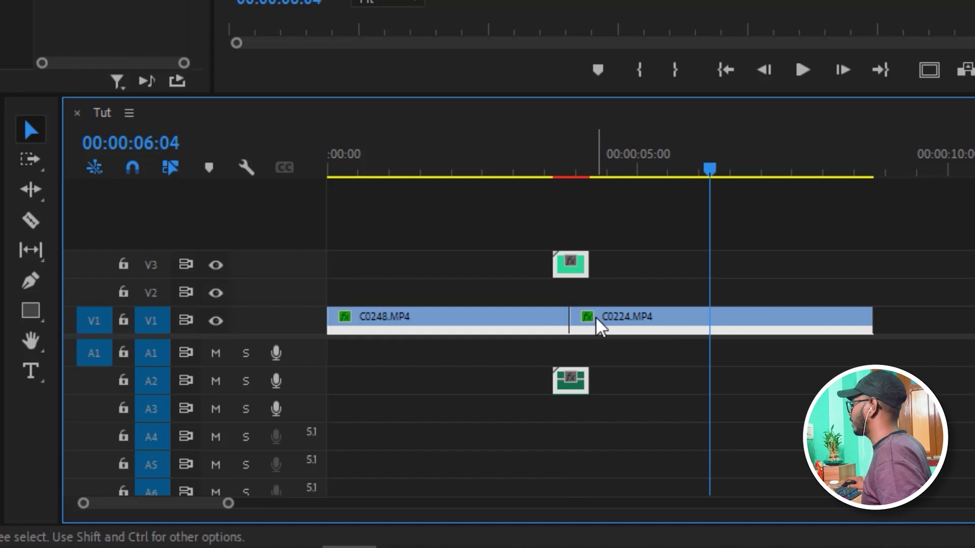
# Overlap C0248.MP4 on V2 and C0224.MP4 on V1 beneath the transition, splitting C0248.MP4 at its start and C0224.MP4 at its end
pyautogui.click(486, 321)
pyautogui.moveTo(521, 325); pyautogui.dragTo(554, 324)
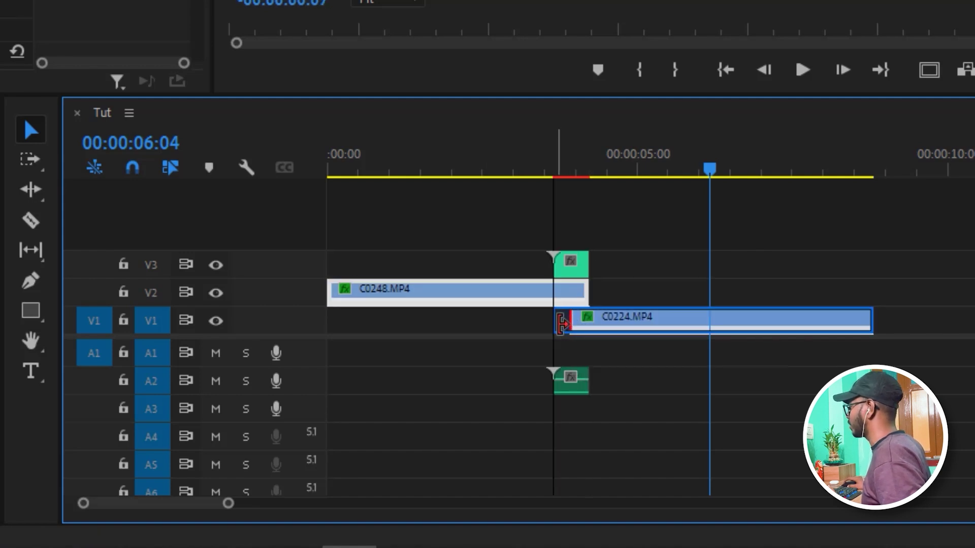
pyautogui.press('c')
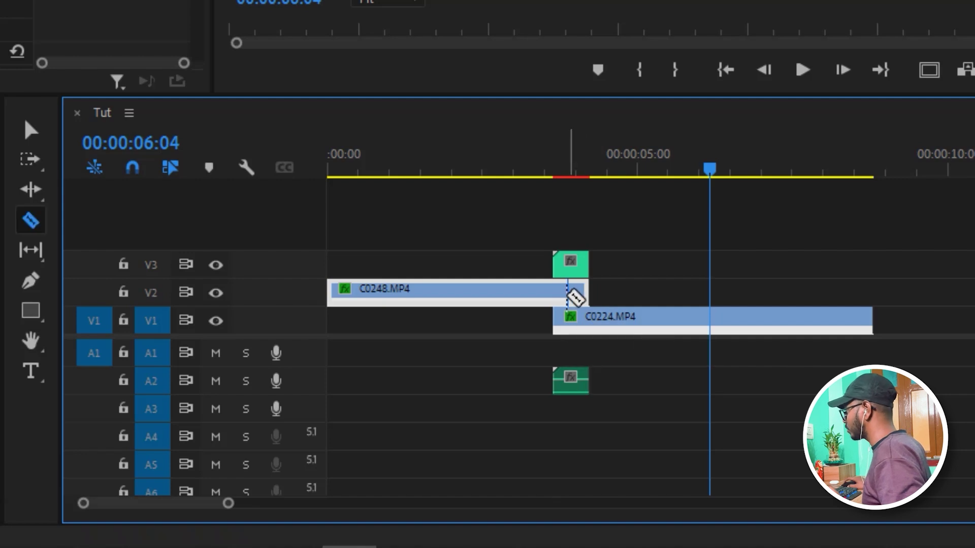
pyautogui.click(559, 293)
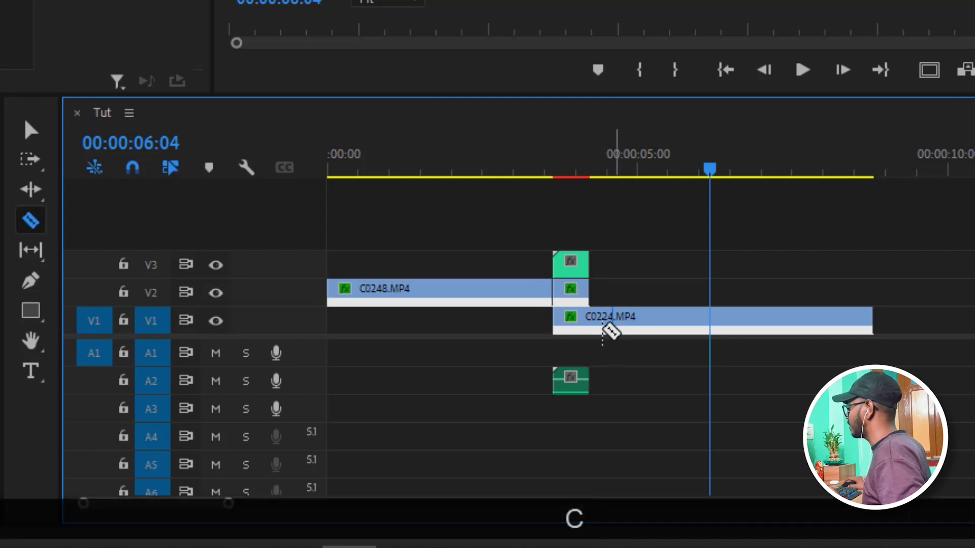
pyautogui.click(590, 320)
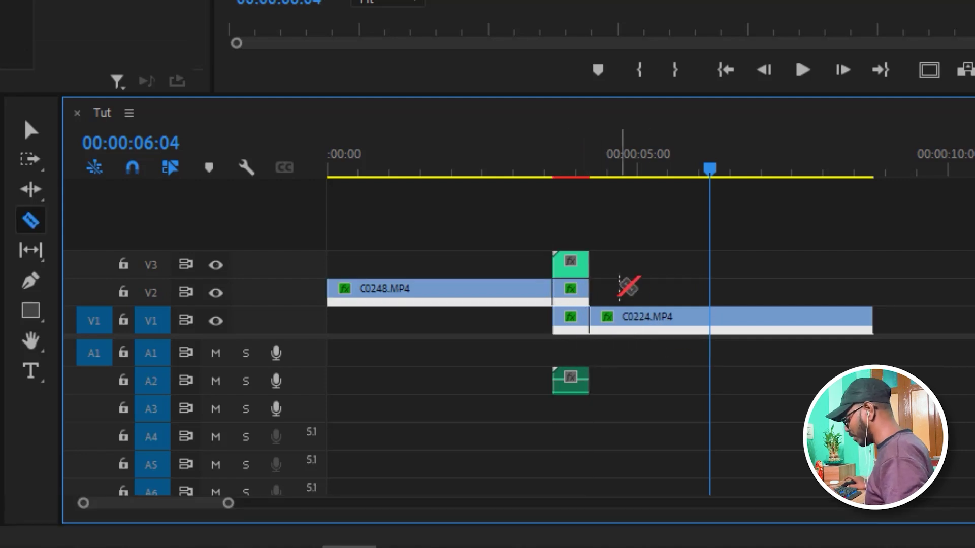
pyautogui.press('v')
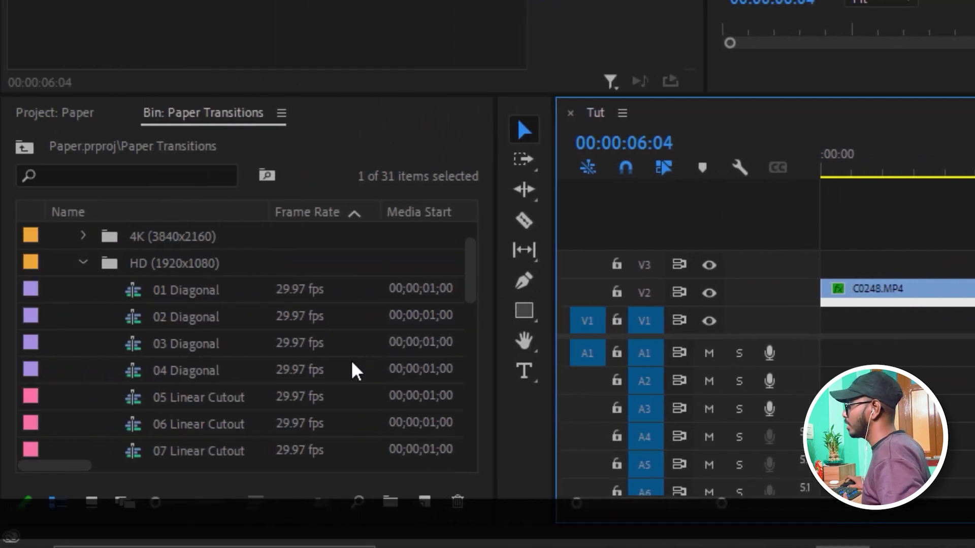
# Collapse 02 Final, expand the HD (1920x1080) folder inside 01 Edit, and locate the 10 Explosion folder
pyautogui.scroll(2, 119, 285)
pyautogui.click(60, 264)
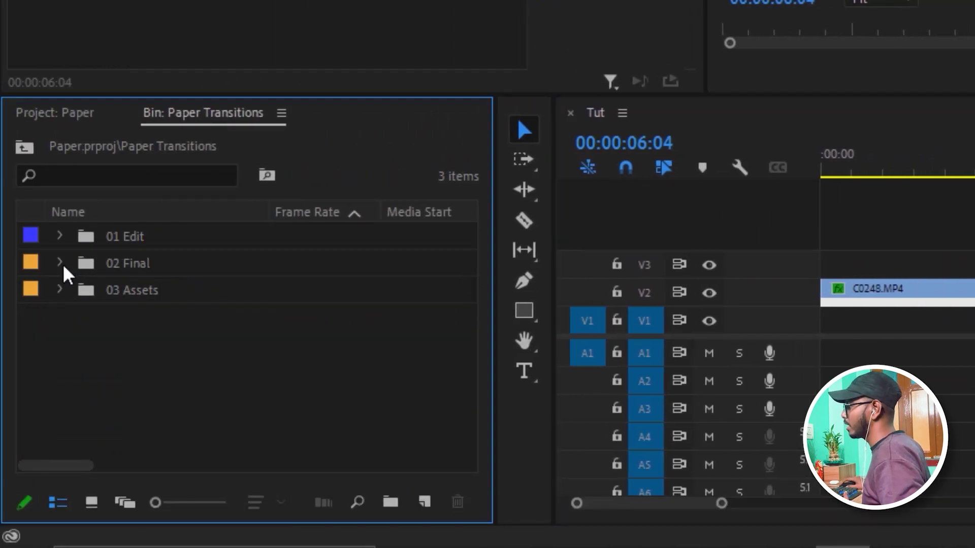
pyautogui.click(60, 236)
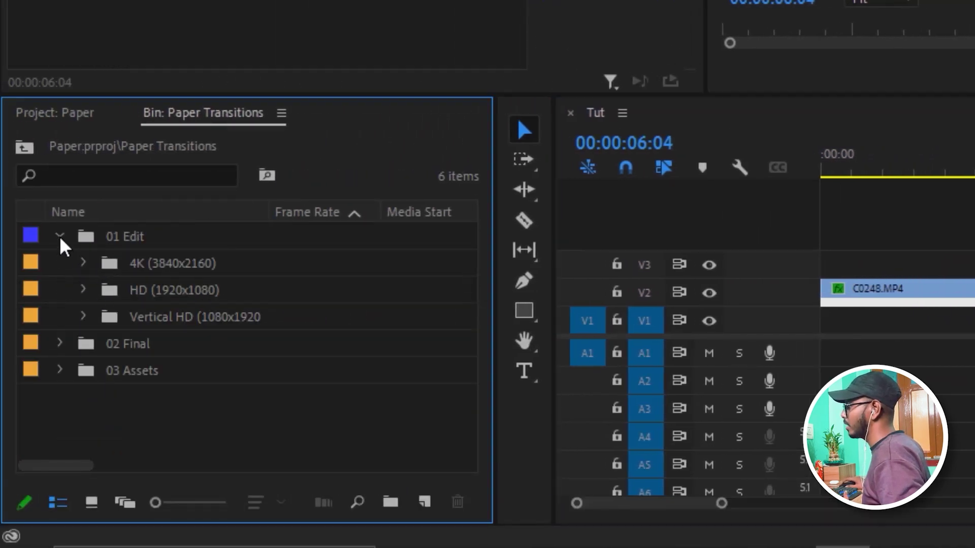
pyautogui.click(83, 288)
pyautogui.scroll(-2, 193, 361)
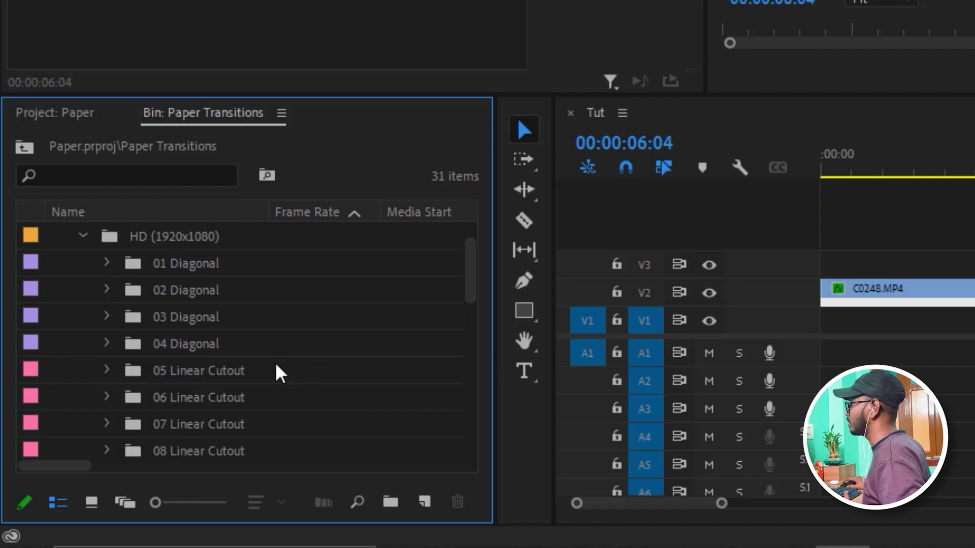
pyautogui.scroll(-4, 274, 363)
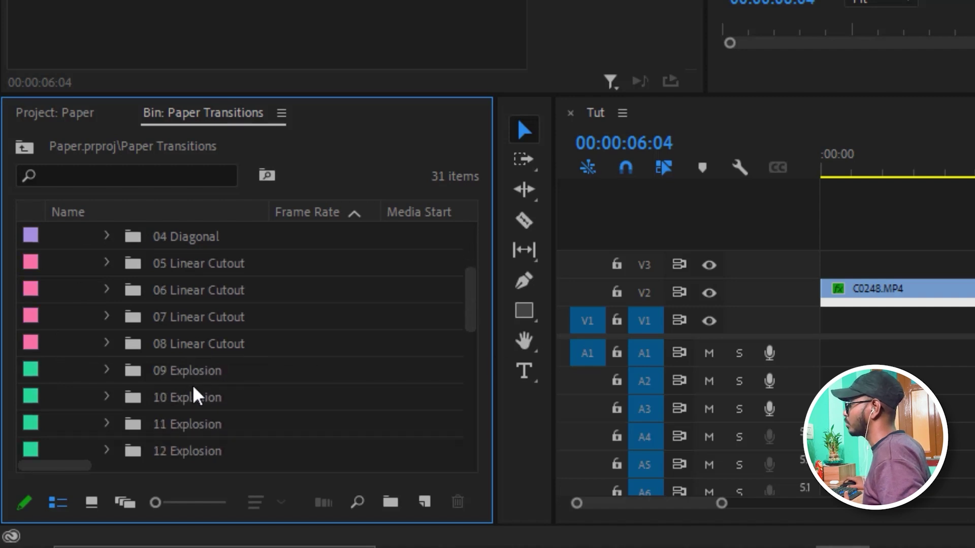
# Open the (10) Shot 01 and (10) Shot 02 placeholder sequences from the 10 Explosion folder
pyautogui.click(183, 401)
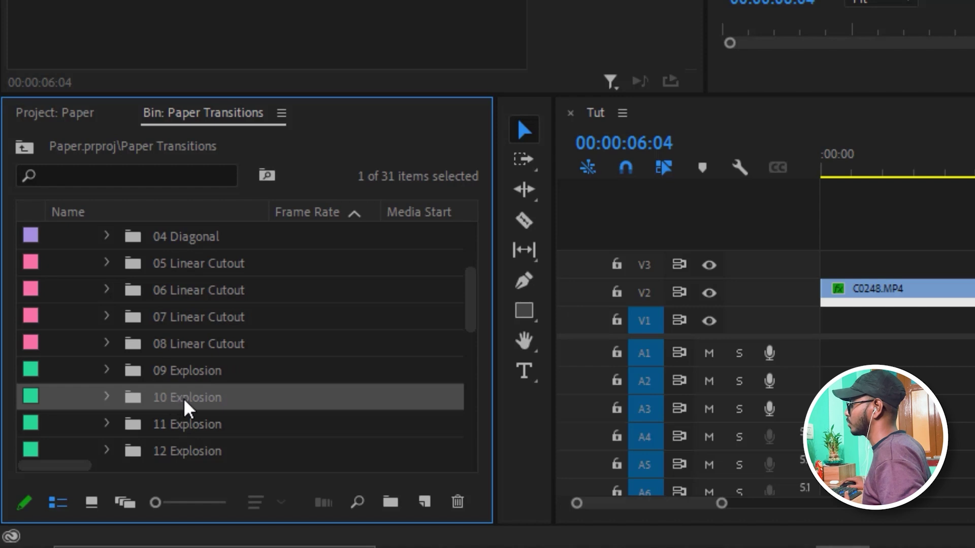
pyautogui.click(106, 397)
pyautogui.scroll(-2, 214, 403)
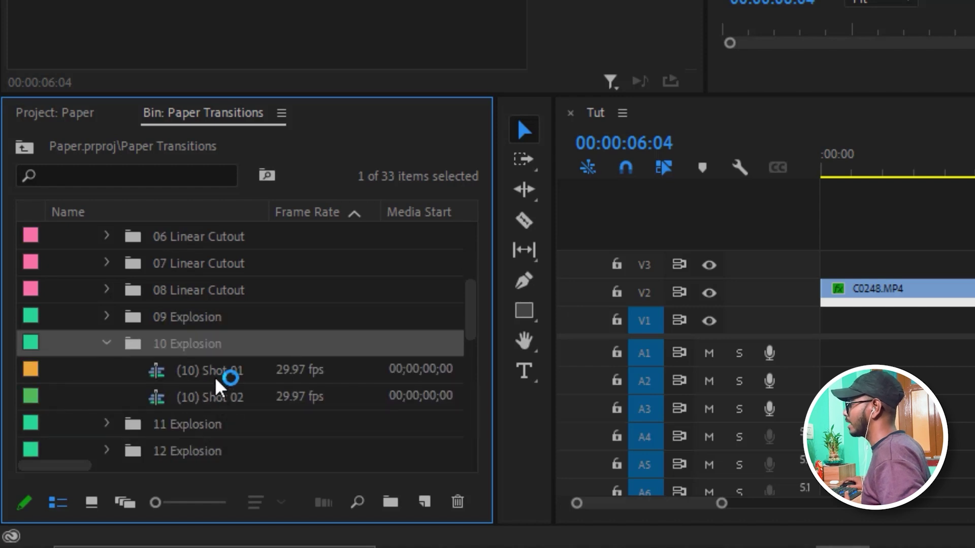
pyautogui.doubleClick(219, 373)
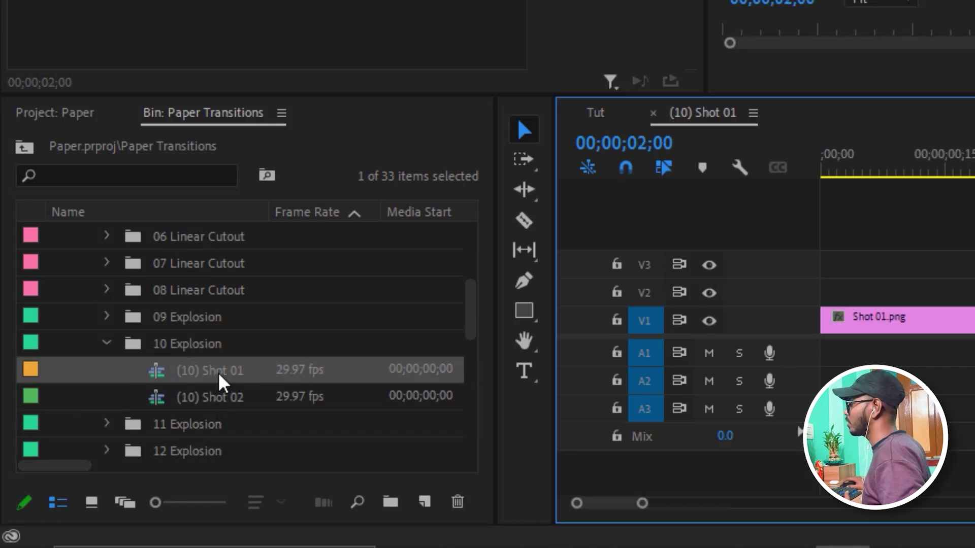
pyautogui.doubleClick(210, 397)
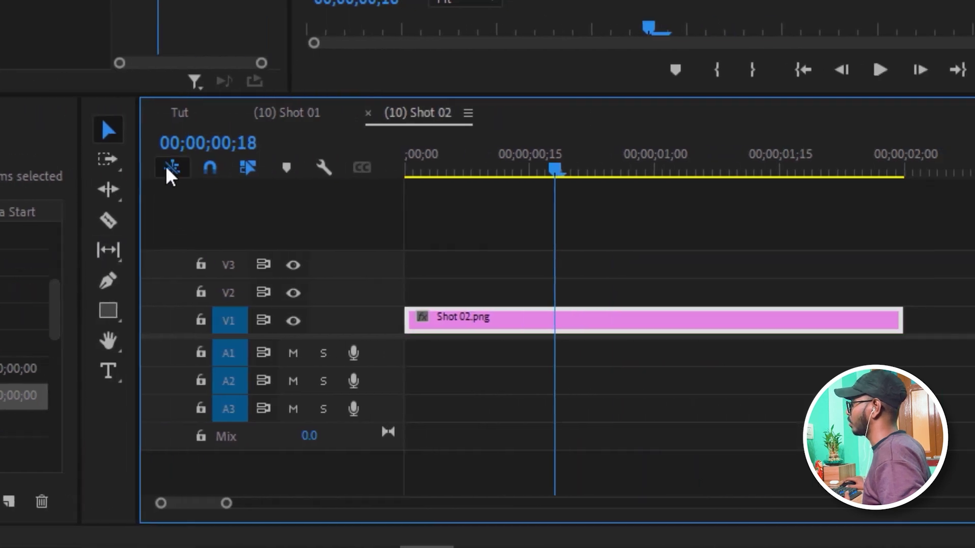
# Return to the Tut sequence and copy the short C0248.MP4 segment on V2 beneath the transition
pyautogui.click(114, 117)
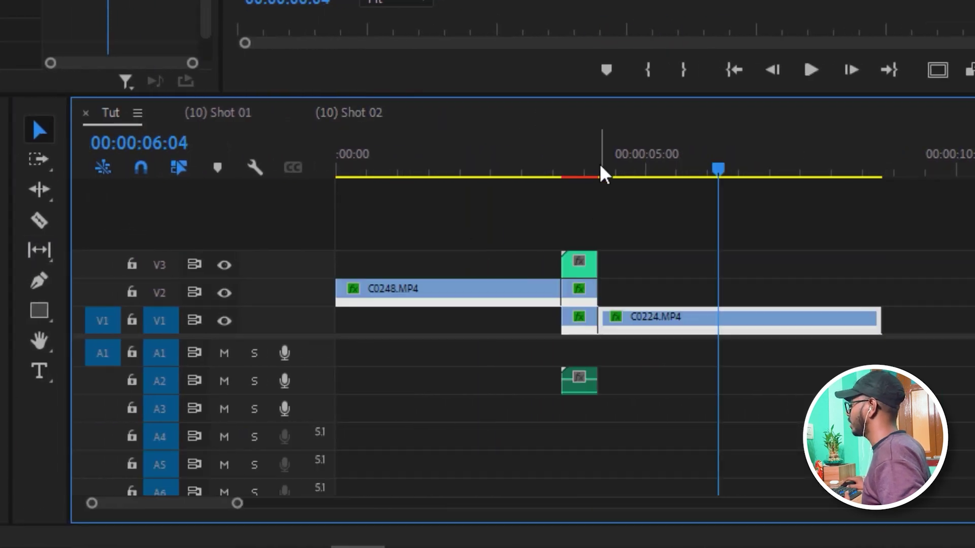
pyautogui.moveTo(600, 170); pyautogui.dragTo(587, 201)
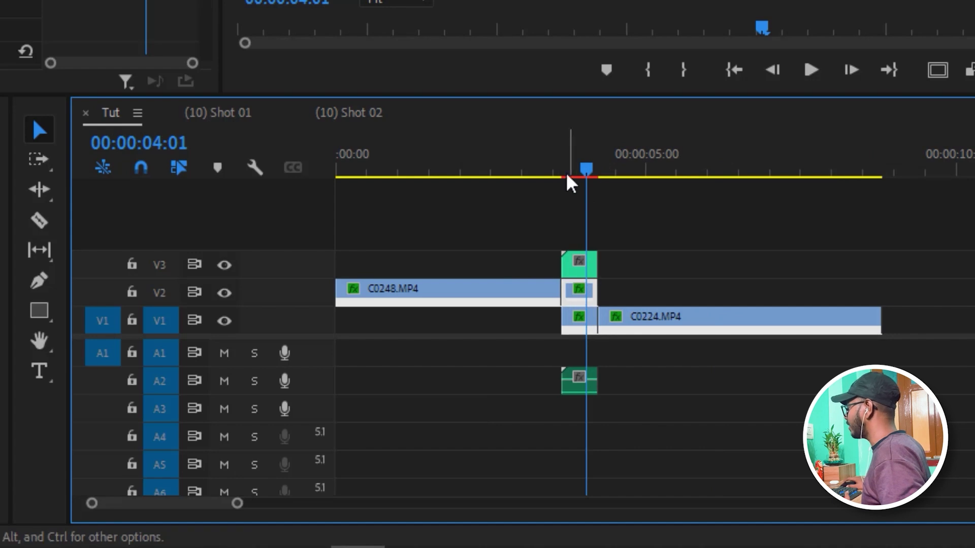
pyautogui.click(548, 165)
pyautogui.click(570, 171)
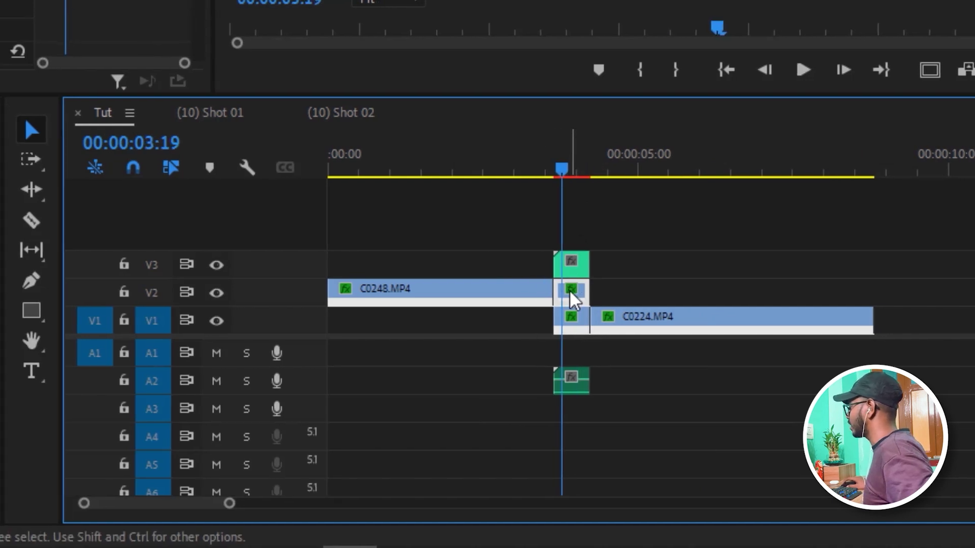
pyautogui.hotkey('ctrl', 'c')
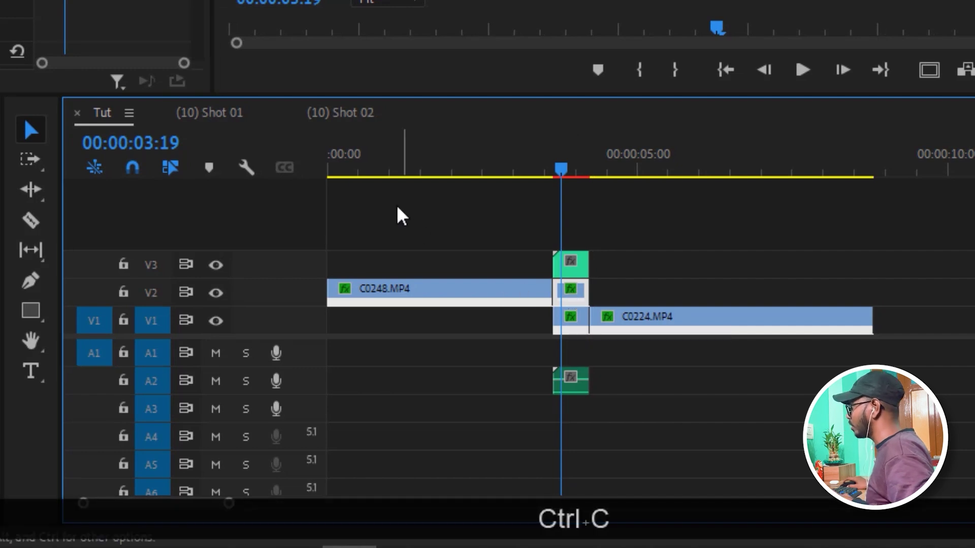
# Paste the copied C0248.MP4 segment on V2 in the (10) Shot 01 sequence and extend it to the placeholder's end
pyautogui.click(218, 117)
pyautogui.hotkey('ctrl', 'v')
pyautogui.moveTo(479, 288); pyautogui.dragTo(825, 287)
# Return to the Tut sequence and copy the short C0224.MP4 segment on V1 beneath the transition
pyautogui.click(103, 115)
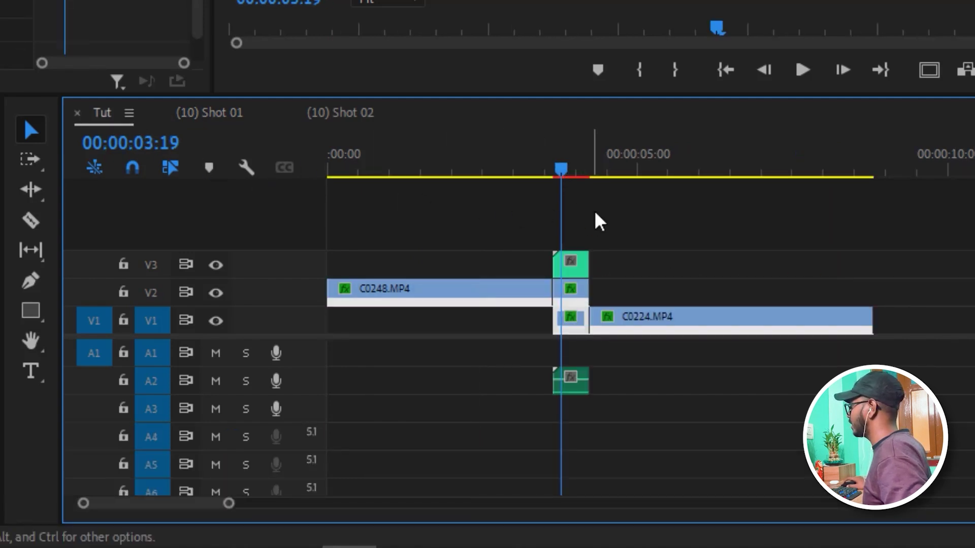
pyautogui.click(609, 169)
pyautogui.click(574, 170)
pyautogui.click(570, 315)
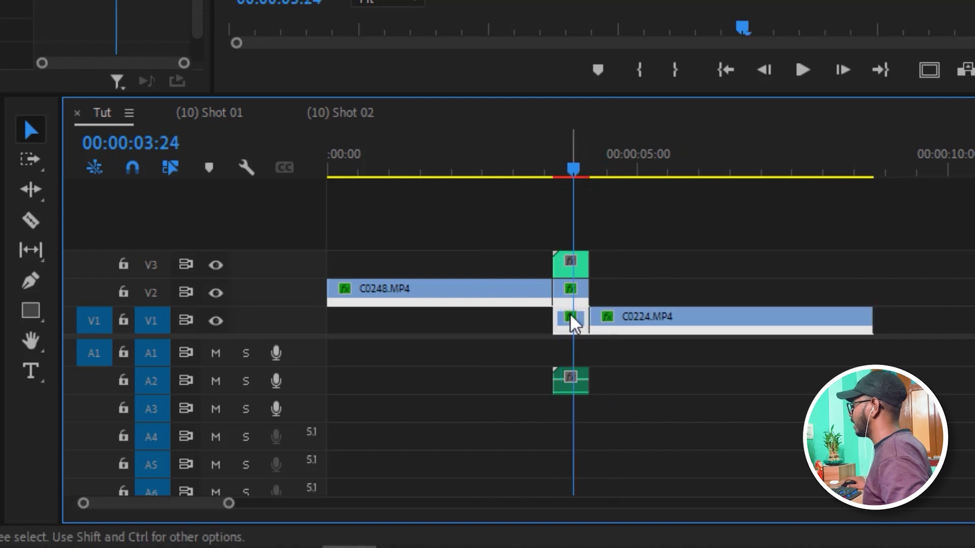
pyautogui.hotkey('ctrl', 'c')
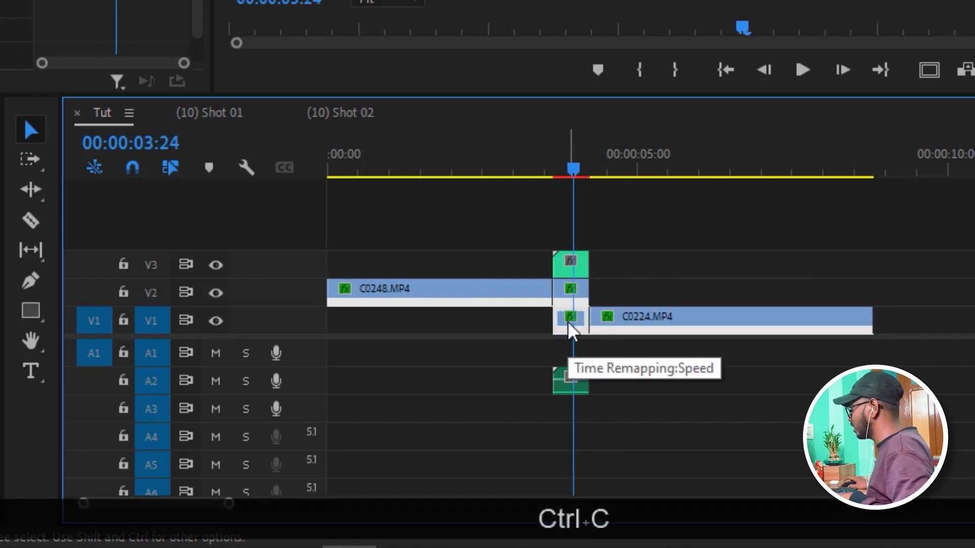
# In (10) Shot 02, lock V1, paste the C0224.MP4 segment on V2 from the sequence start and extend it to the end of Shot 02.png
pyautogui.click(368, 128)
pyautogui.press('Home')
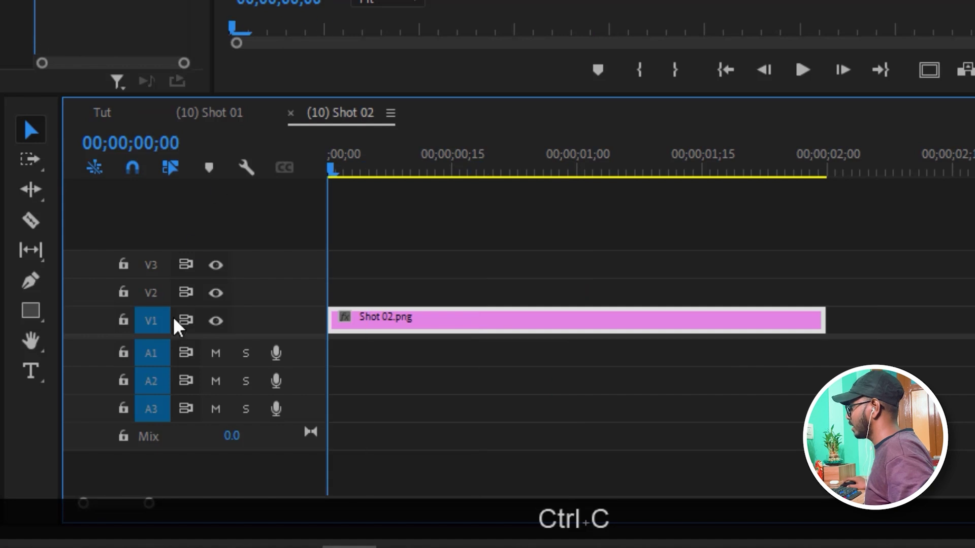
pyautogui.click(123, 319)
pyautogui.hotkey('ctrl', 'v')
pyautogui.moveTo(491, 289); pyautogui.dragTo(825, 290)
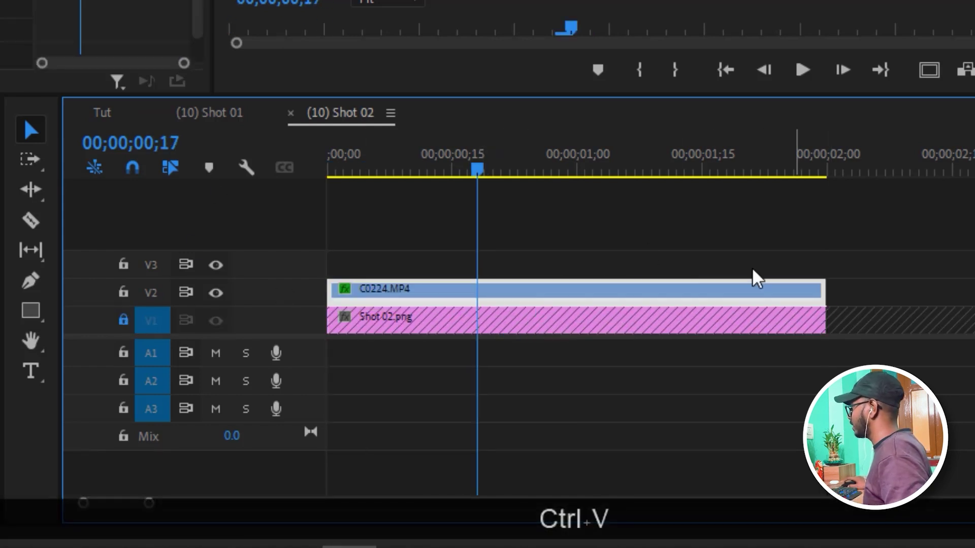
# Return to the Tut sequence and play through the paper transition between C0248.MP4 and C0224.MP4 several times
pyautogui.click(105, 118)
pyautogui.click(506, 154)
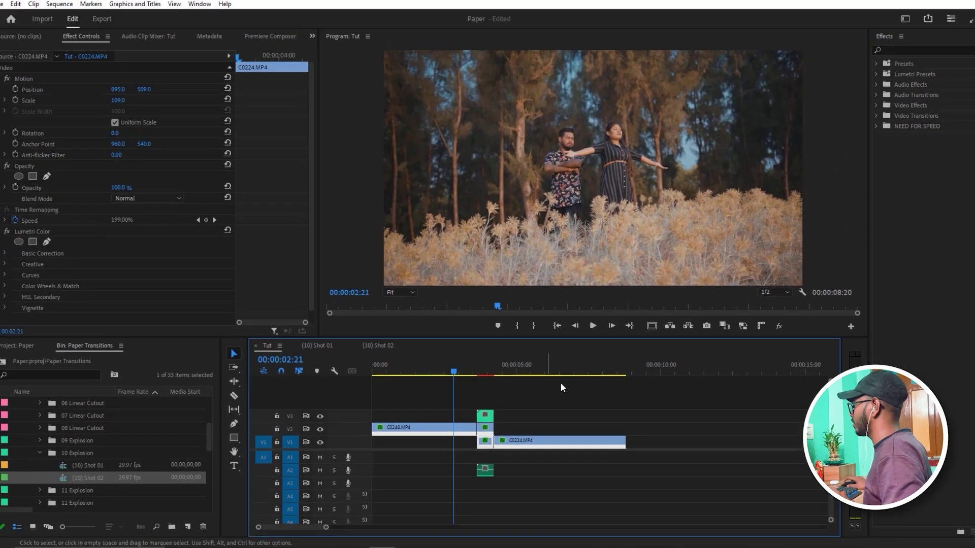
pyautogui.press('space')
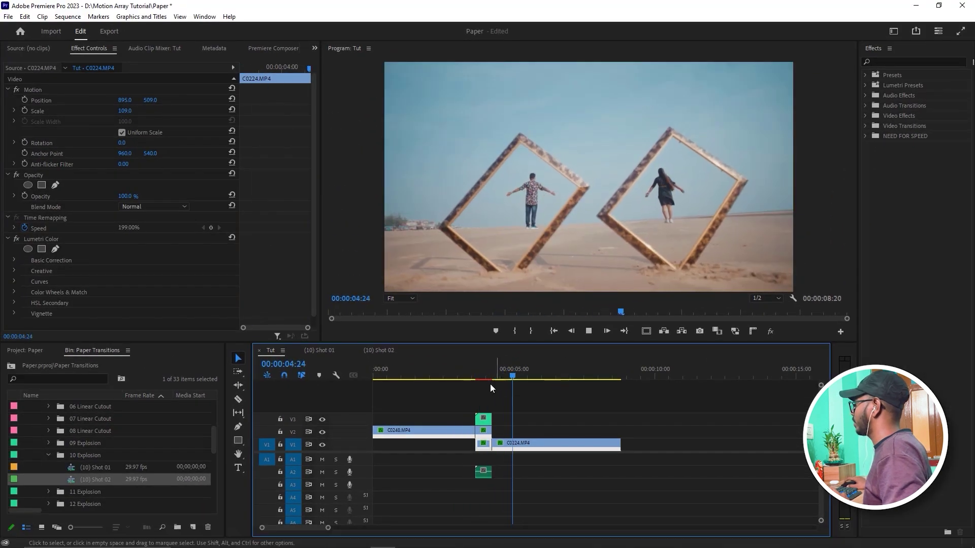
pyautogui.click(462, 374)
pyautogui.press('space')
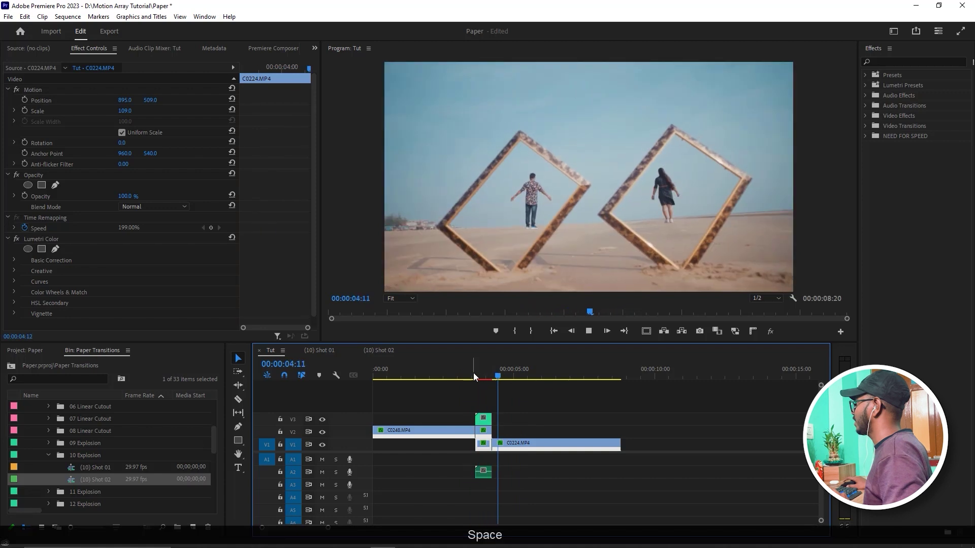
pyautogui.click(476, 374)
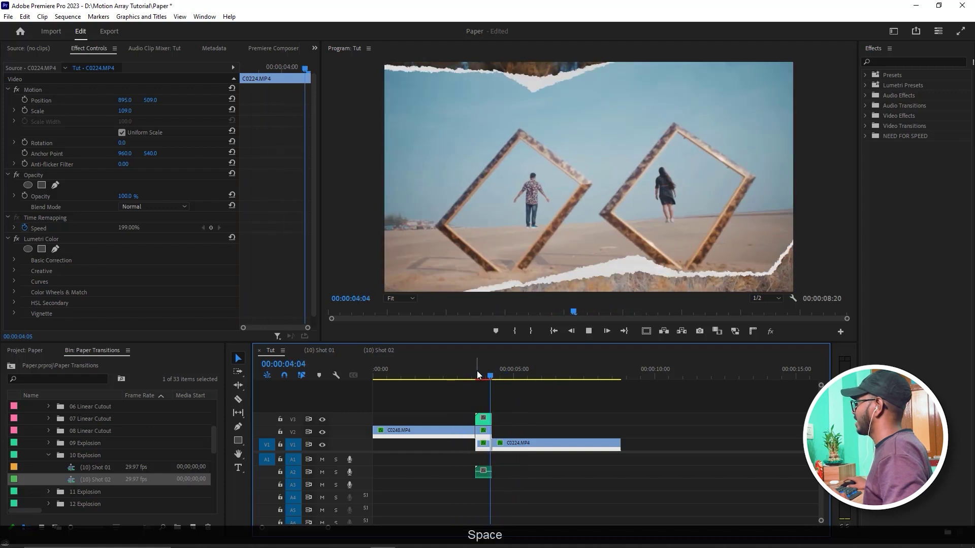
pyautogui.press('space')
# Collapse the HD (1920x1080) and 01 Edit folders, and expand 02 Final to look through its contents
pyautogui.scroll(5, 67, 447)
pyautogui.click(37, 430)
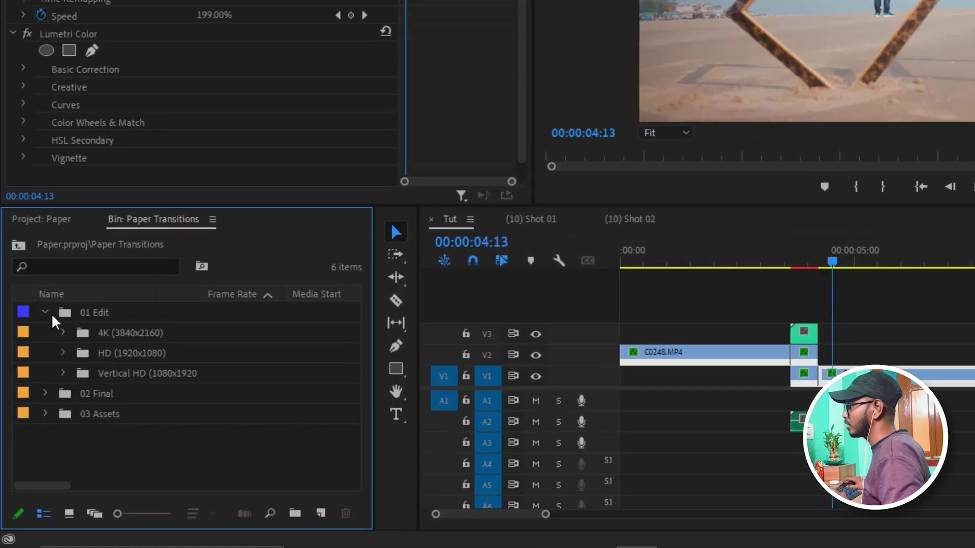
pyautogui.click(47, 314)
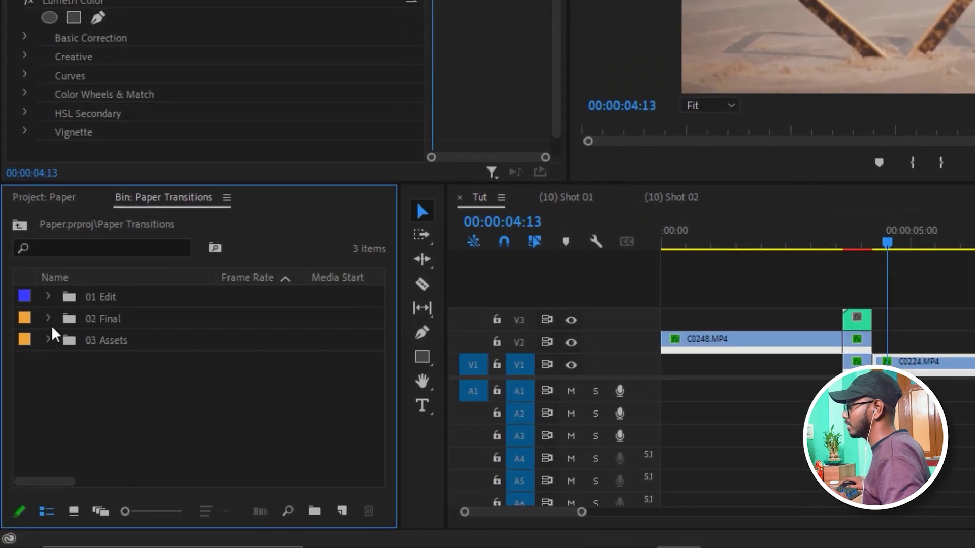
pyautogui.click(48, 318)
pyautogui.scroll(-8, 119, 391)
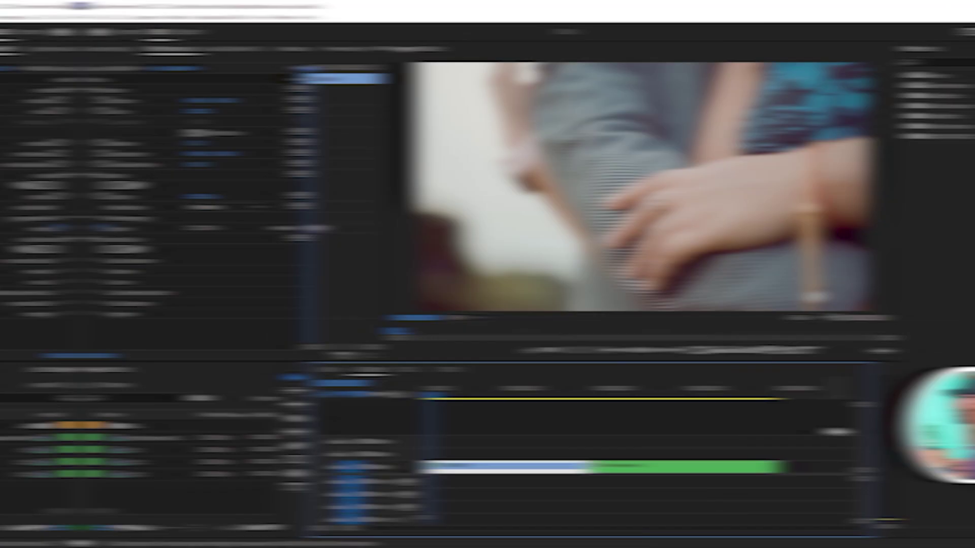
# Play the other project's Tut sequence across the cut between C4868.MP4 and Nested Sequence 01
pyautogui.press('space')
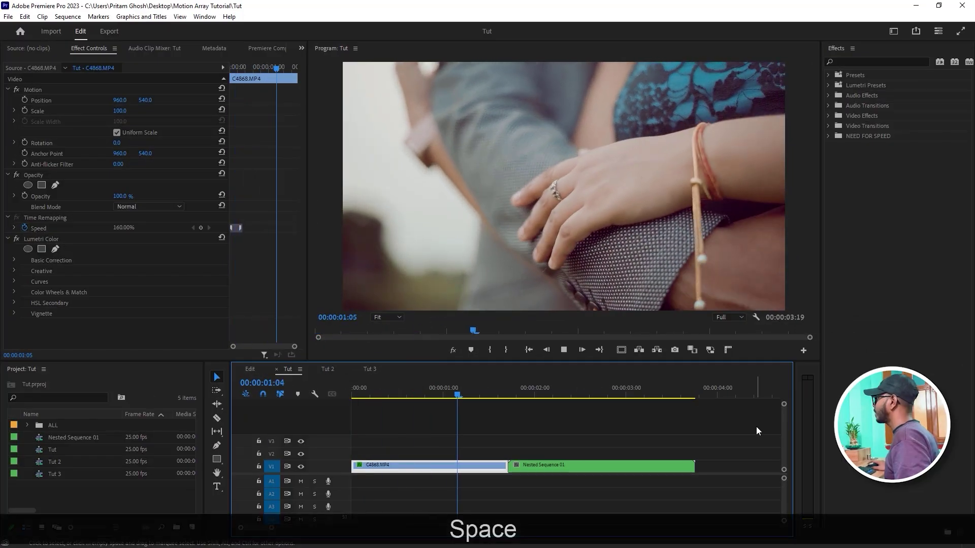
pyautogui.press('space')
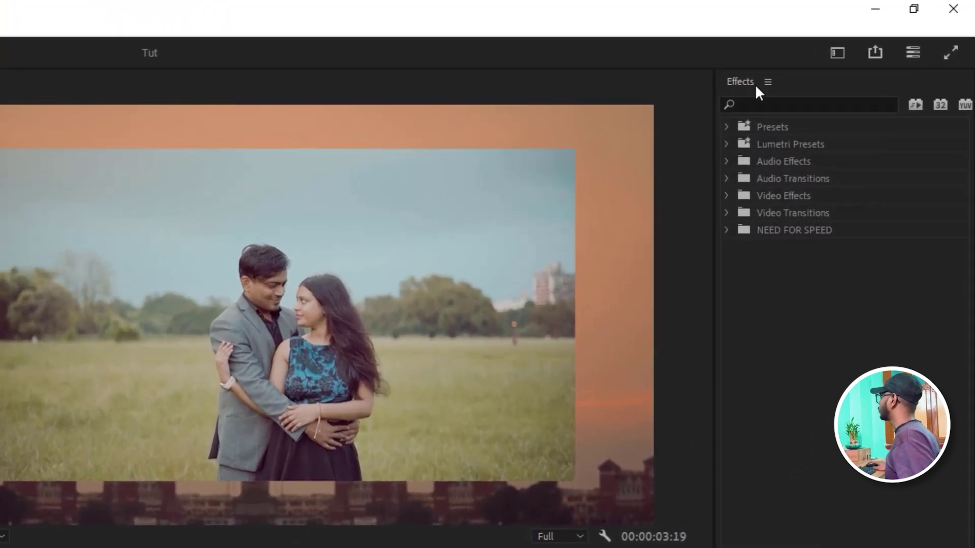
# Import the Shaking Presets Transitions preset file from the Shaking-presets-transitions-919069 download and expand its folder among the effect presets
pyautogui.rightClick(762, 126)
pyautogui.click(799, 177)
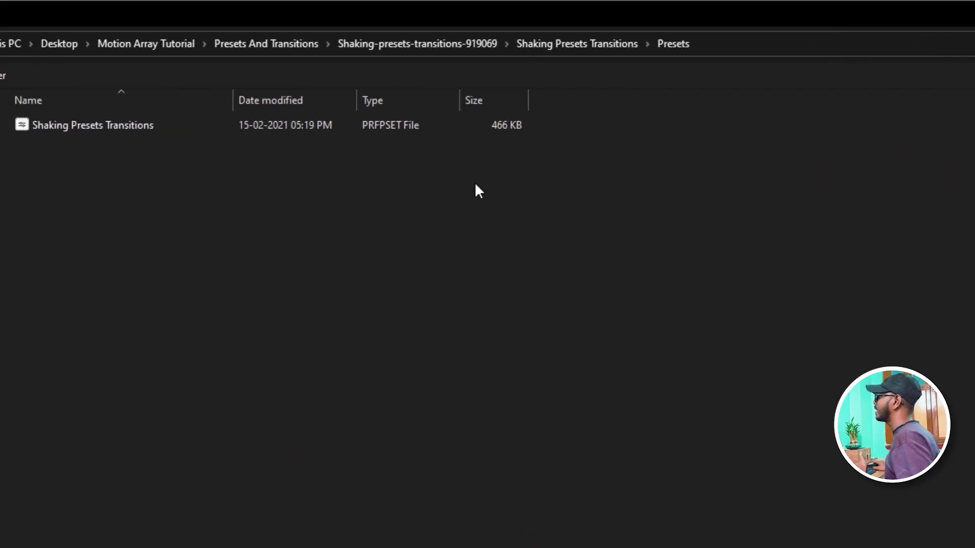
pyautogui.click(248, 48)
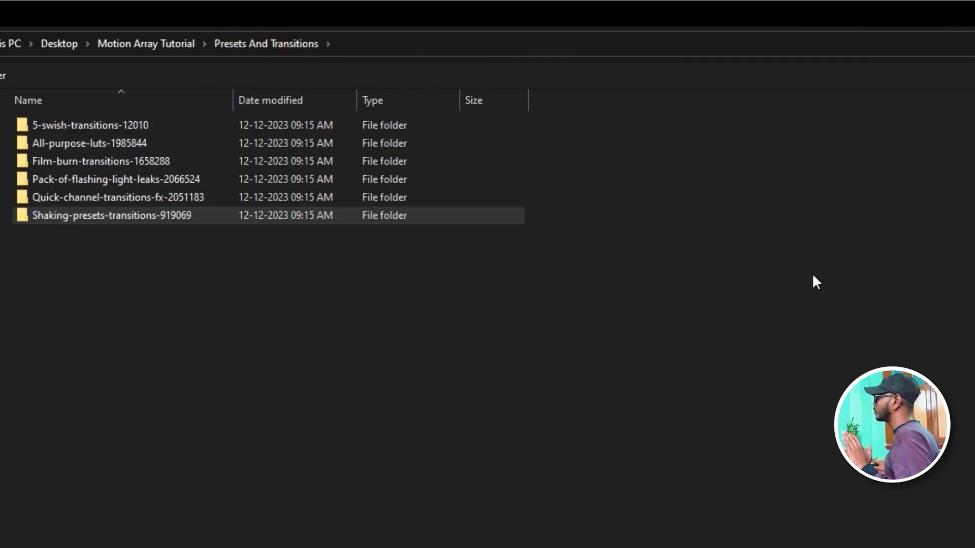
pyautogui.click(76, 222)
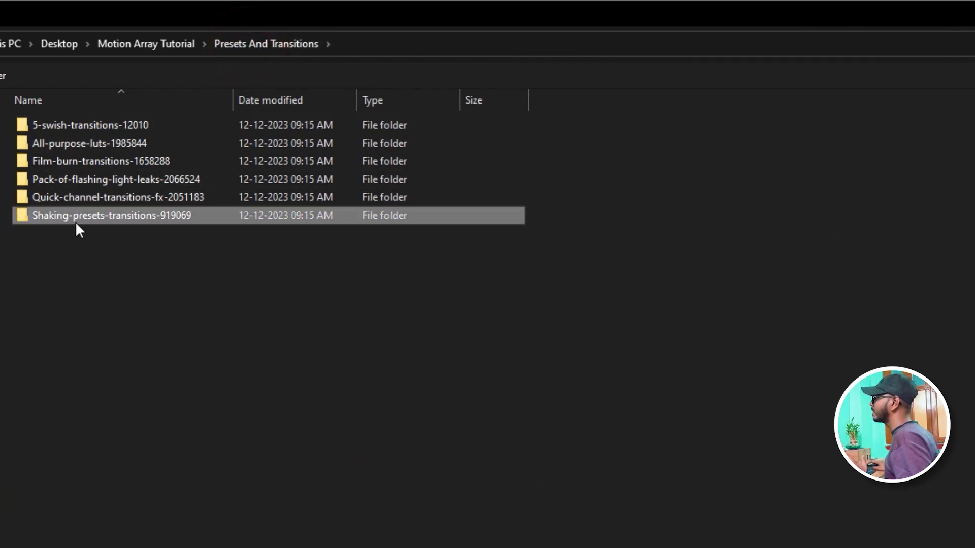
pyautogui.doubleClick(71, 216)
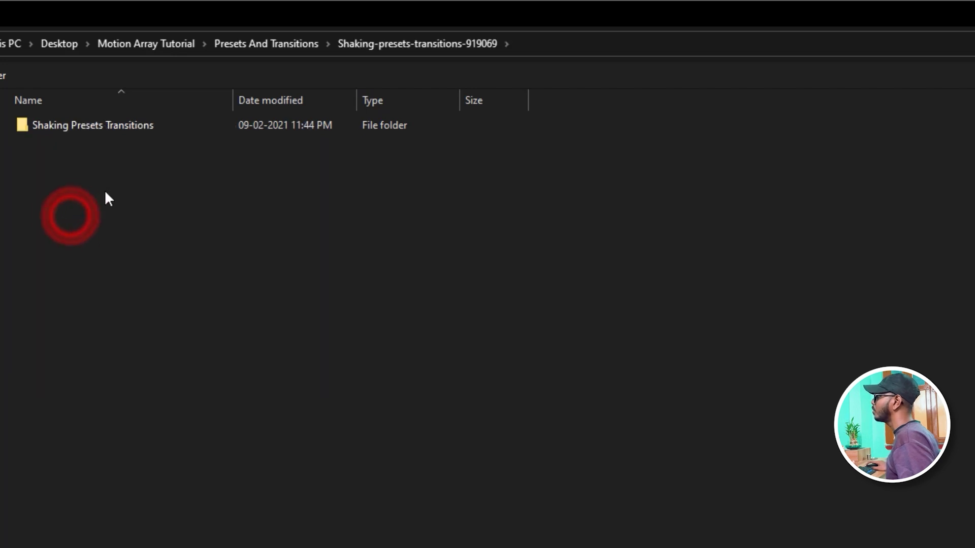
pyautogui.click(97, 129)
pyautogui.doubleClick(97, 129)
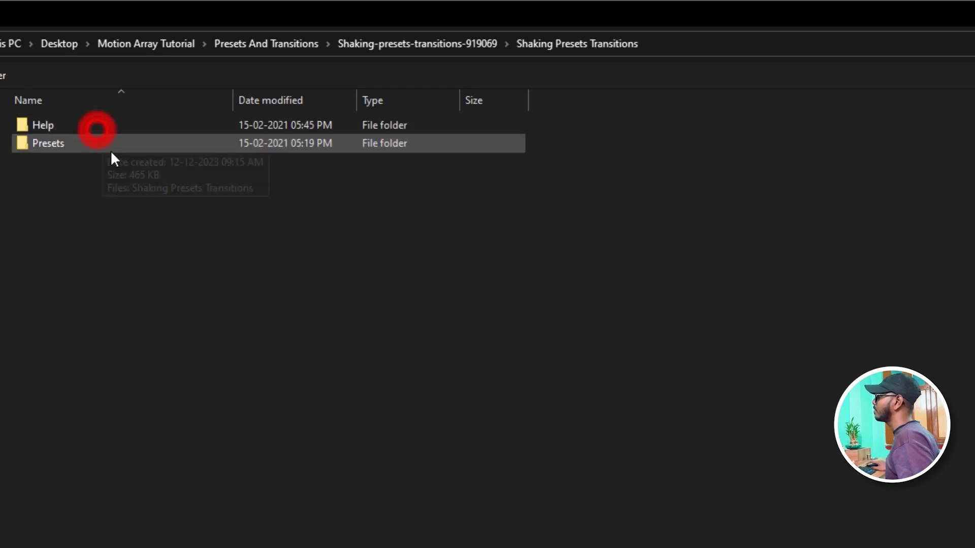
pyautogui.doubleClick(49, 145)
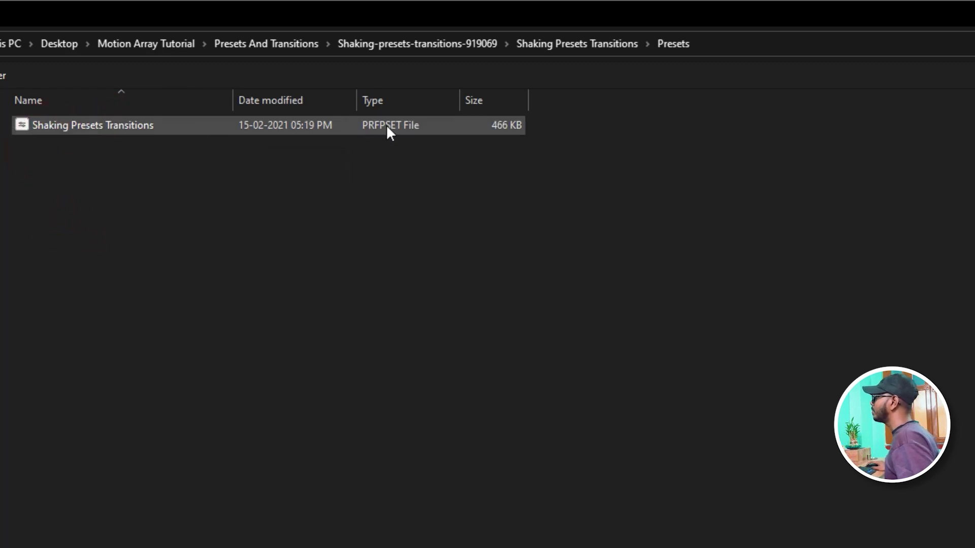
pyautogui.click(328, 125)
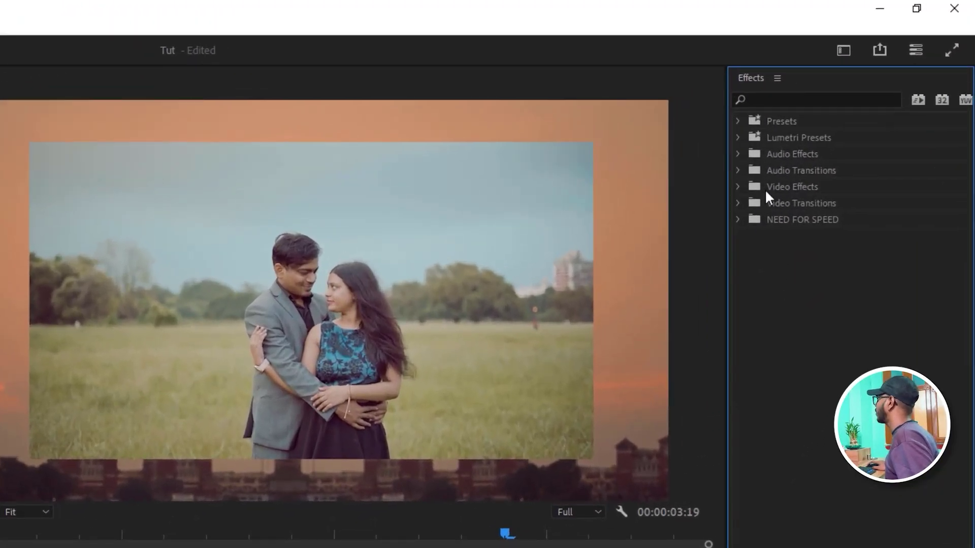
pyautogui.click(738, 121)
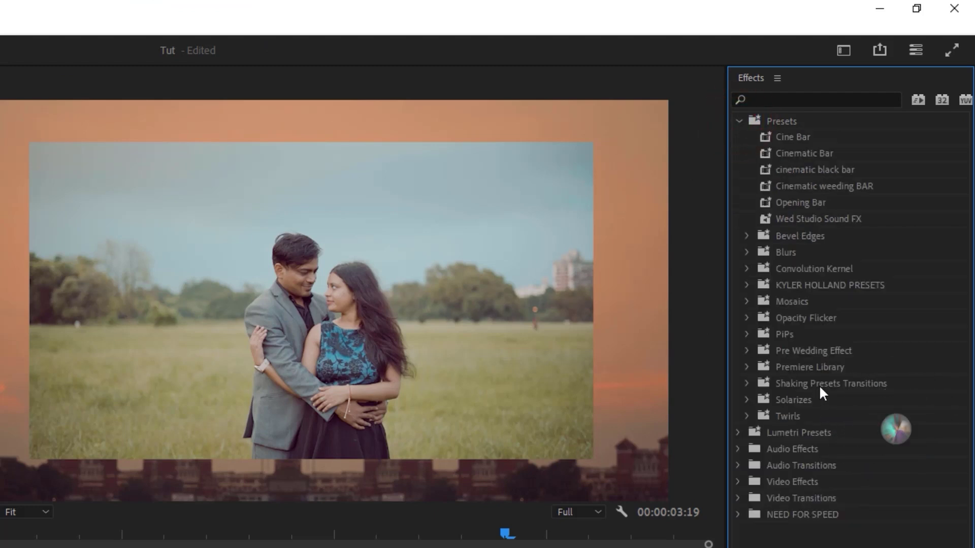
pyautogui.click(750, 383)
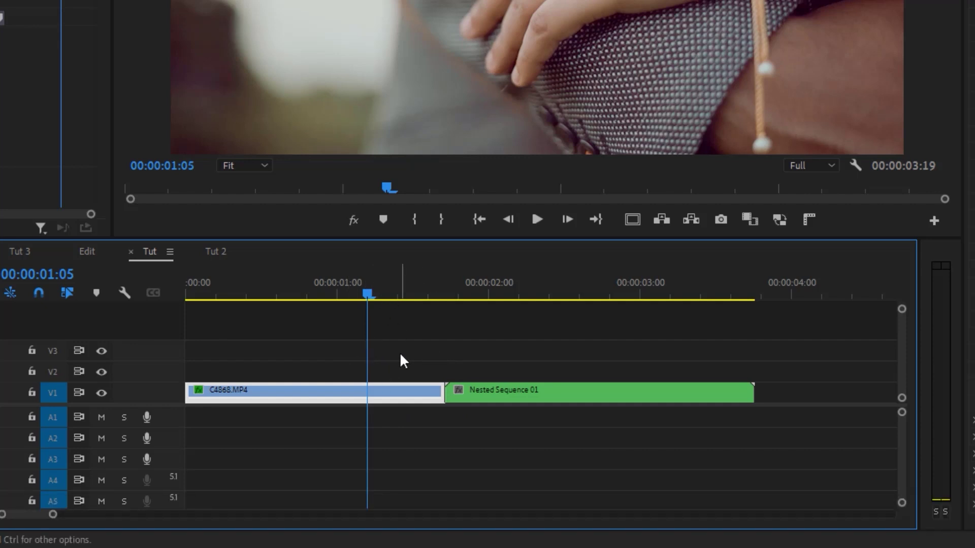
# Split Nested Sequence 01 on V1 at 00:00:02:01, eight frames after its cut with C4868.MP4
pyautogui.press('Down')
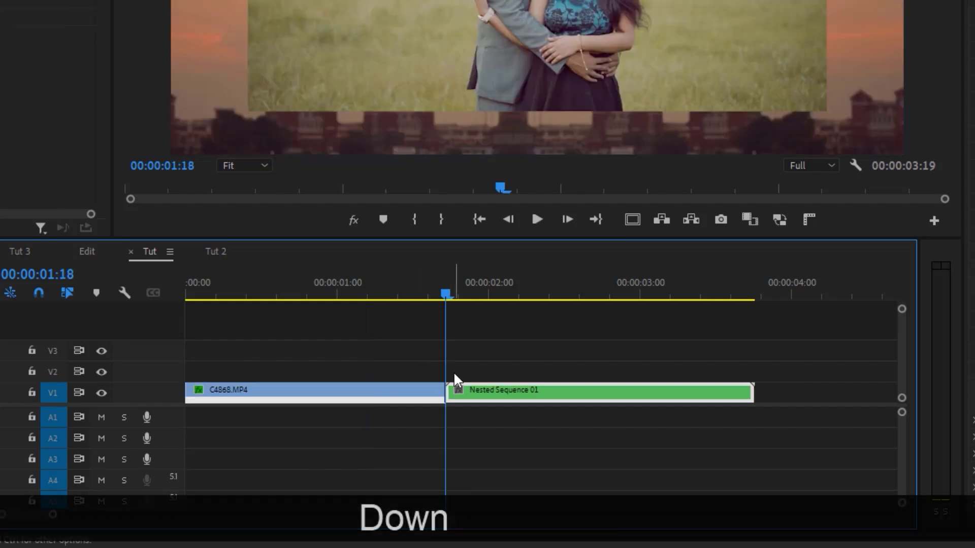
pyautogui.click(512, 291)
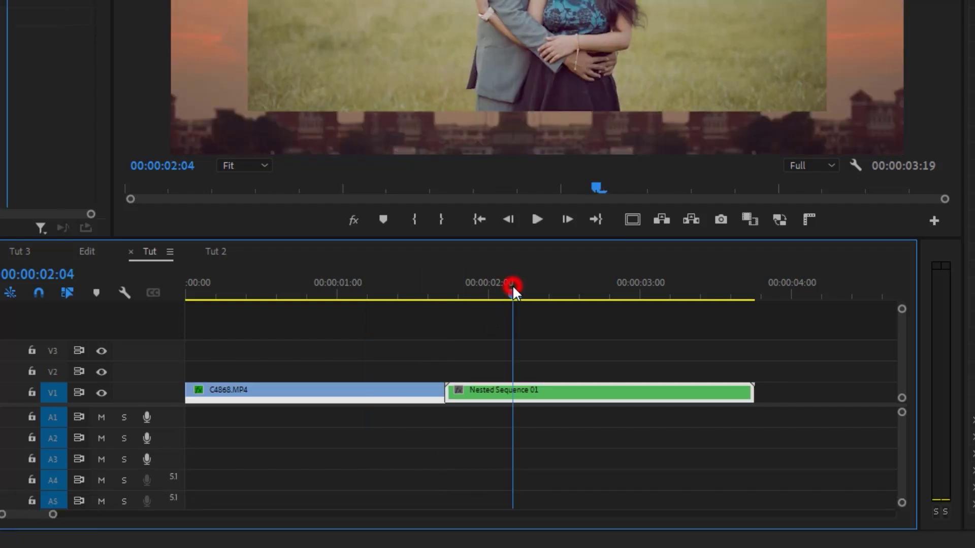
pyautogui.press('Up')
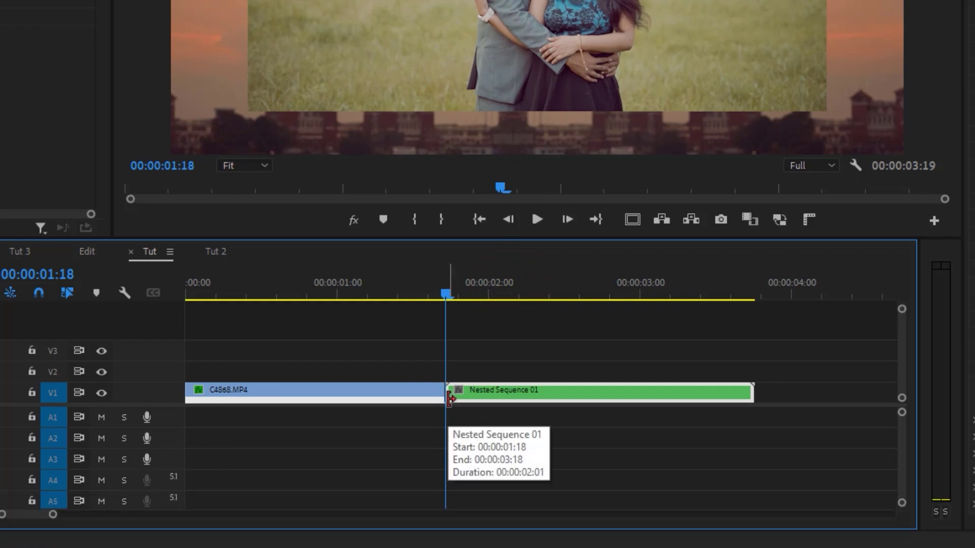
pyautogui.press('=')
pyautogui.click(576, 389)
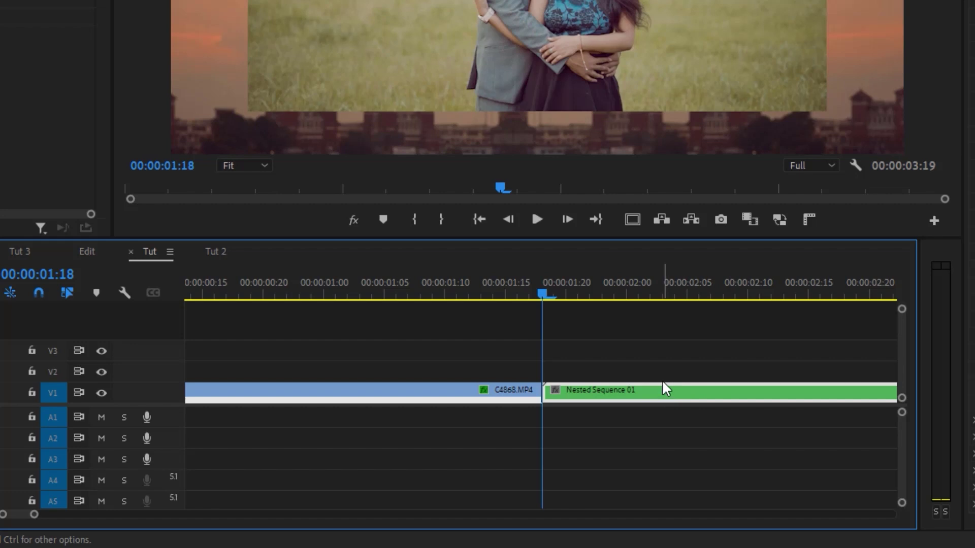
pyautogui.press('Right')
pyautogui.press('Right')
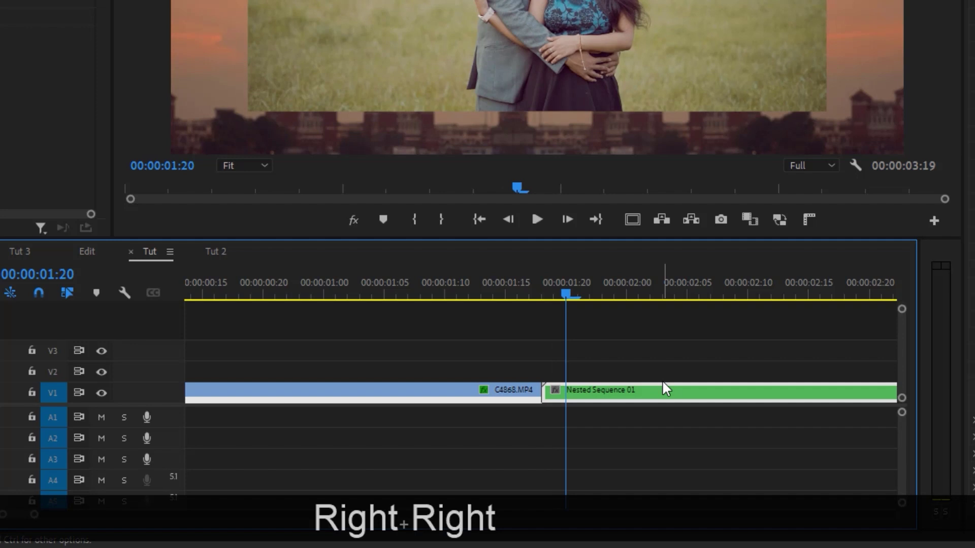
pyautogui.press('Right')
pyautogui.press('Right')
pyautogui.press('Right')
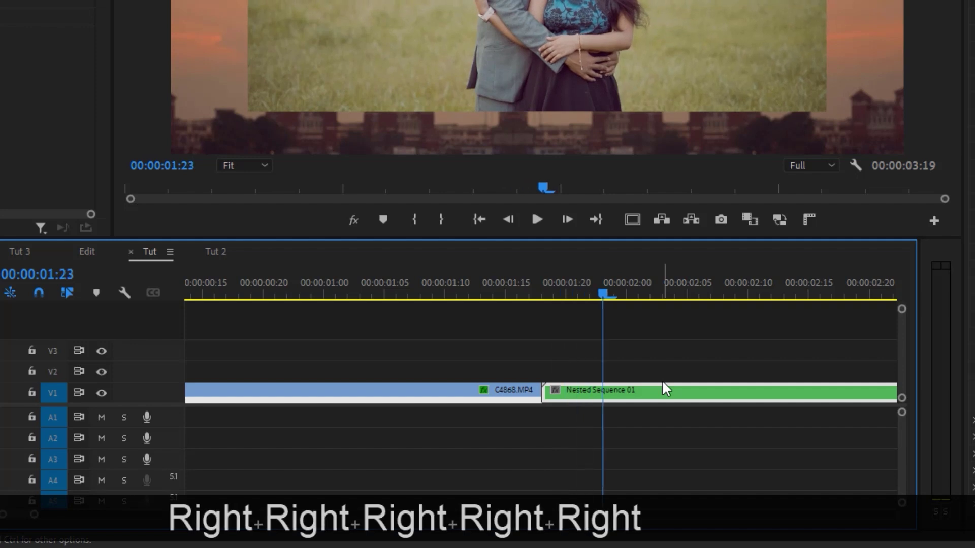
pyautogui.press('Right')
pyautogui.press('Right')
pyautogui.press('Right')
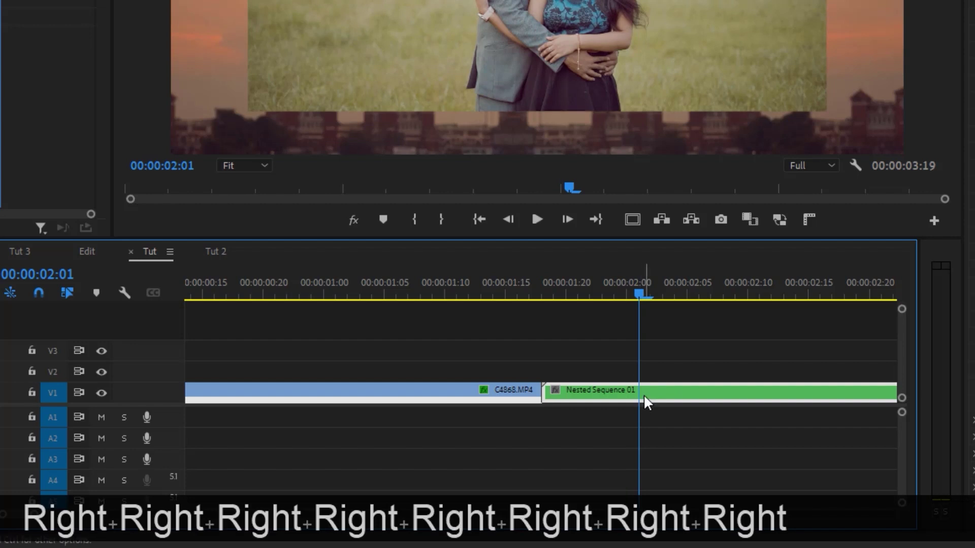
pyautogui.press('c')
pyautogui.click(639, 391)
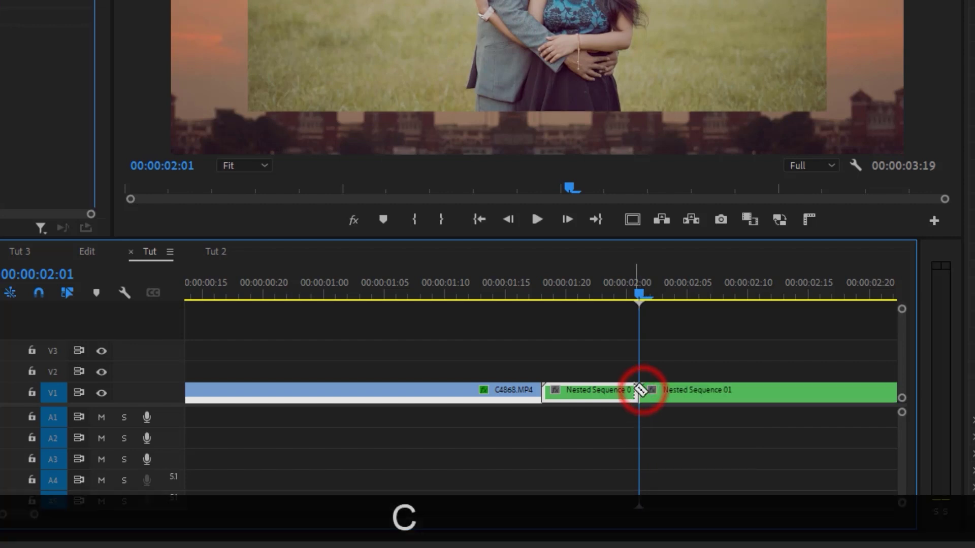
pyautogui.press('v')
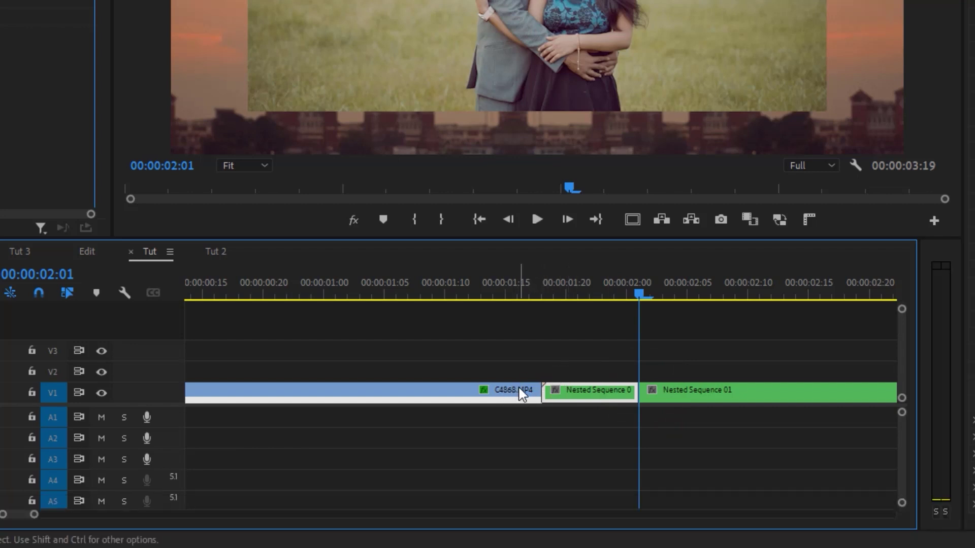
# Split C4868.MP4 on V1 at 00:00:01:10, eight frames before its cut with Nested Sequence 01
pyautogui.press('Up')
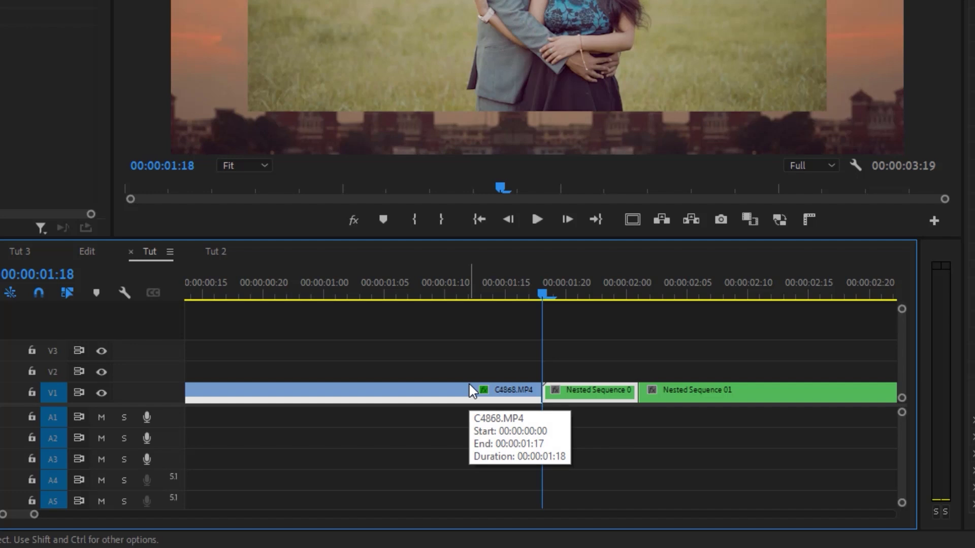
pyautogui.press('Left')
pyautogui.press('Left')
pyautogui.press('Left')
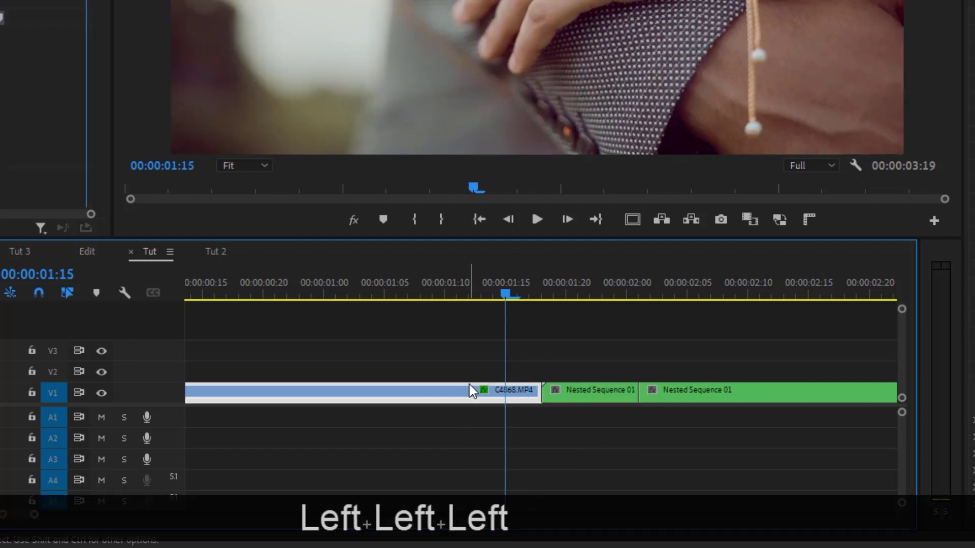
pyautogui.press('Left')
pyautogui.press('Left')
pyautogui.press('Left')
pyautogui.press('Left')
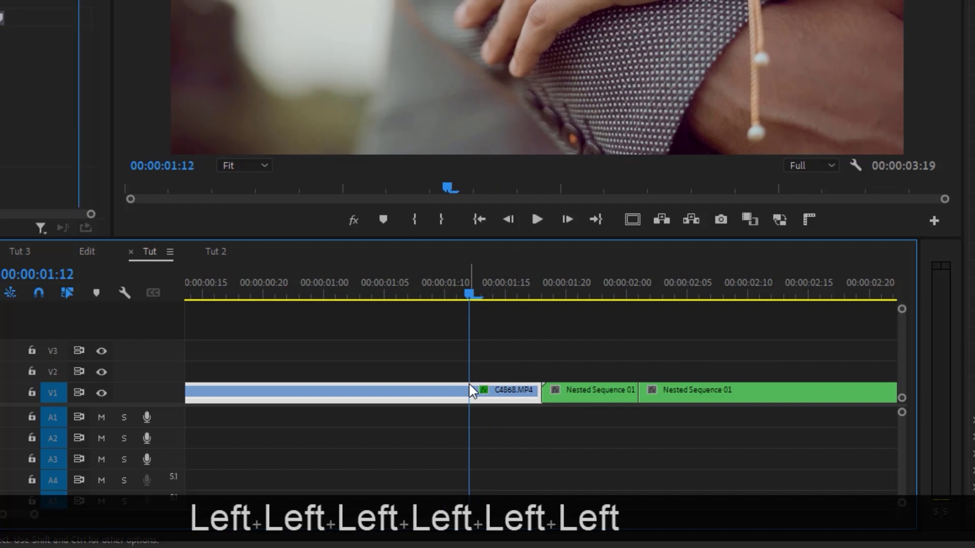
pyautogui.press('Left')
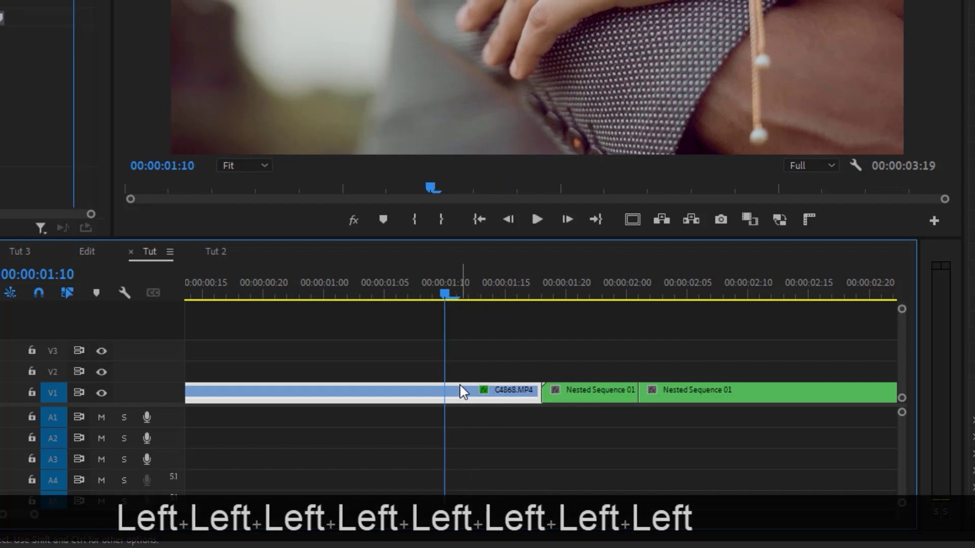
pyautogui.press('c')
pyautogui.click(446, 391)
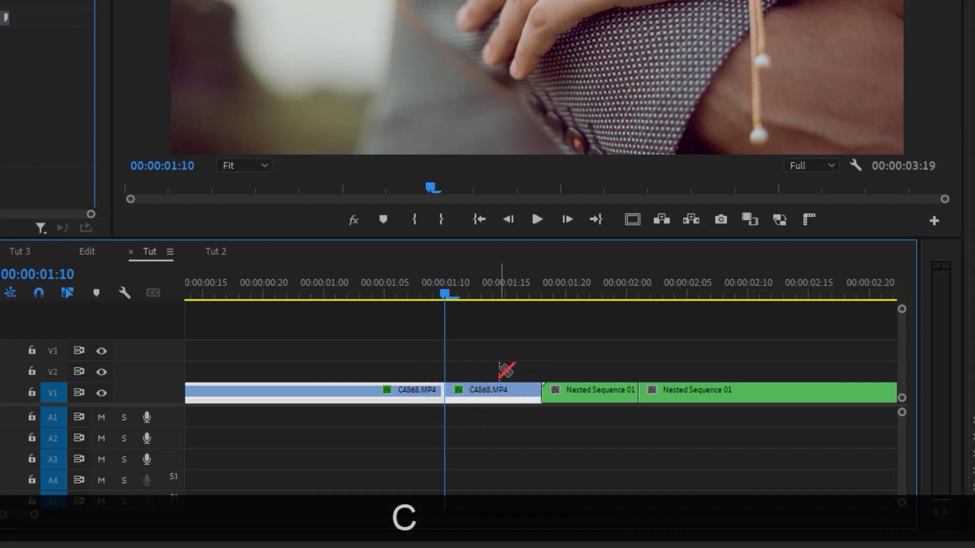
pyautogui.press('v')
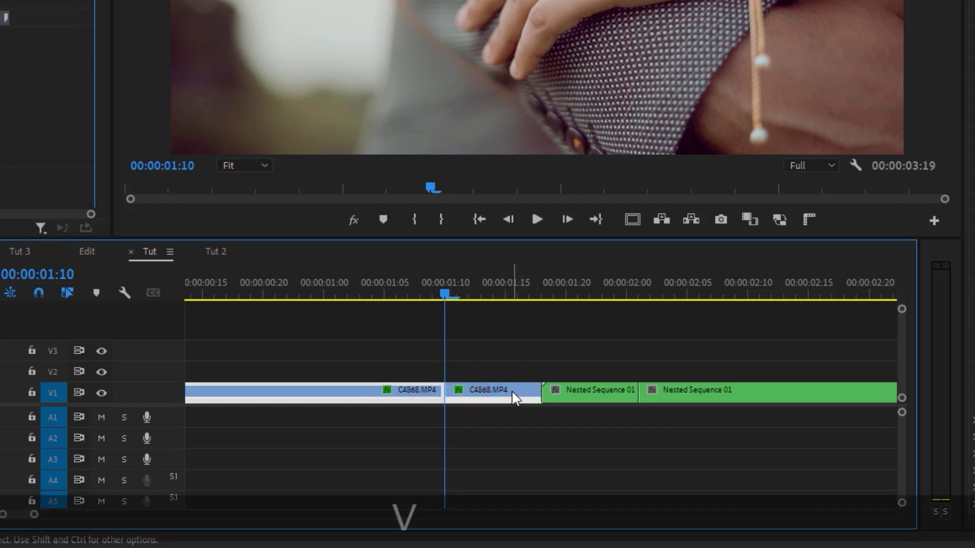
# Apply Shaking_01_in to the short Nested Sequence 01 piece after the cut and Shaking_01_out to the short C4868.MP4 piece before it
pyautogui.click(508, 391)
pyautogui.click(604, 392)
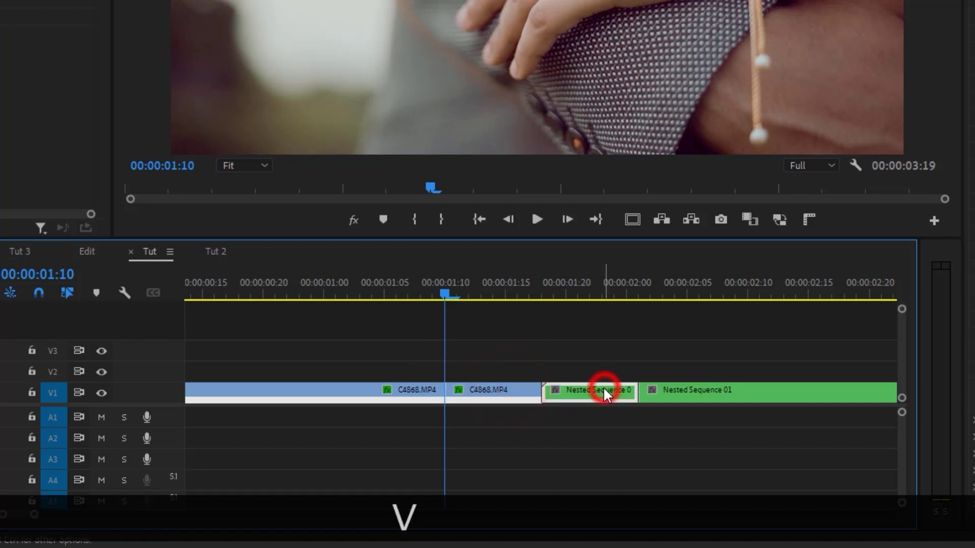
pyautogui.click(590, 294)
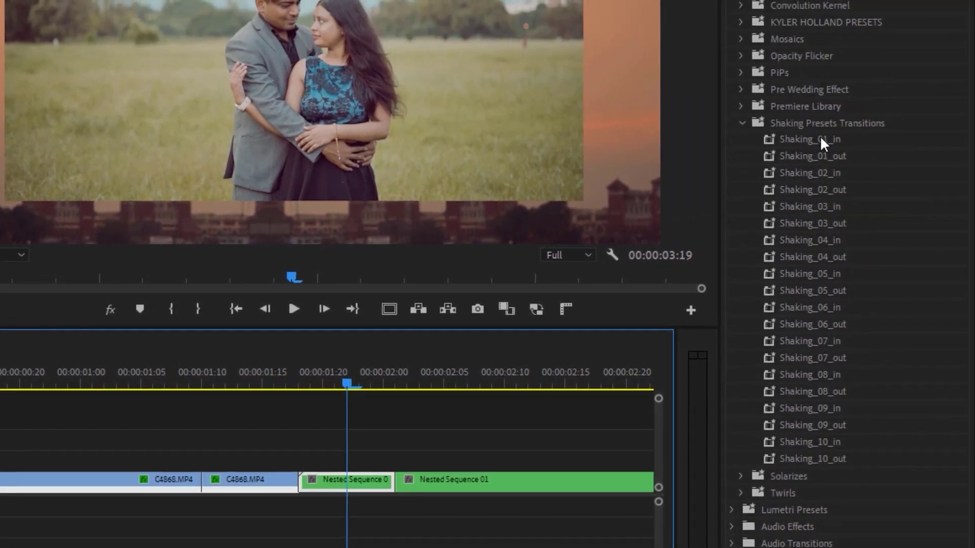
pyautogui.moveTo(822, 136); pyautogui.dragTo(358, 482)
pyautogui.click(251, 373)
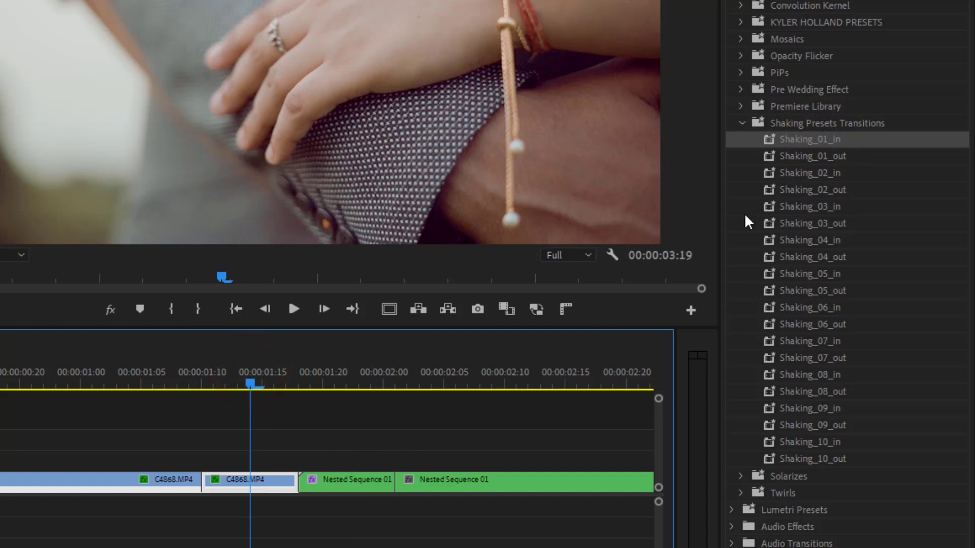
pyautogui.click(818, 158)
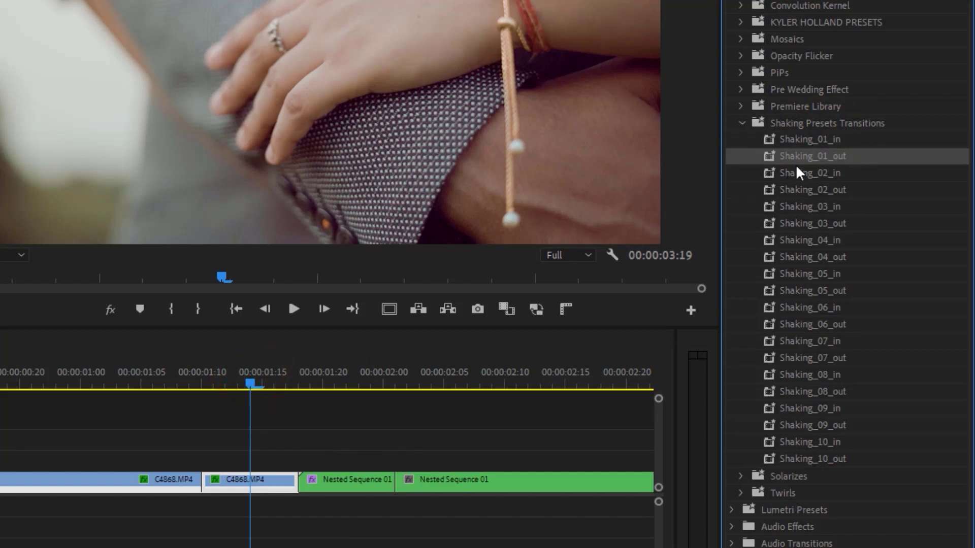
pyautogui.moveTo(393, 435); pyautogui.dragTo(261, 481)
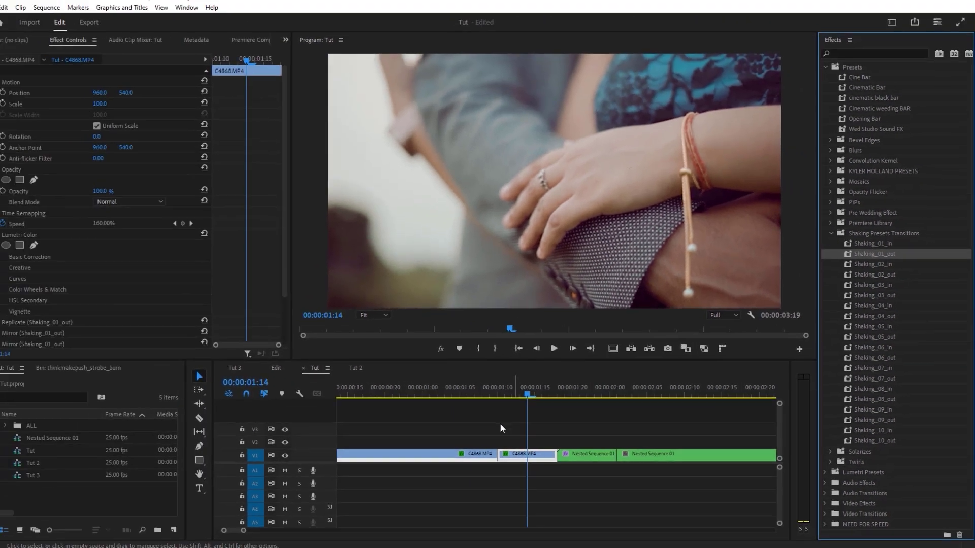
# Play the Tut sequence across the cut to review the shaking transition
pyautogui.click(437, 386)
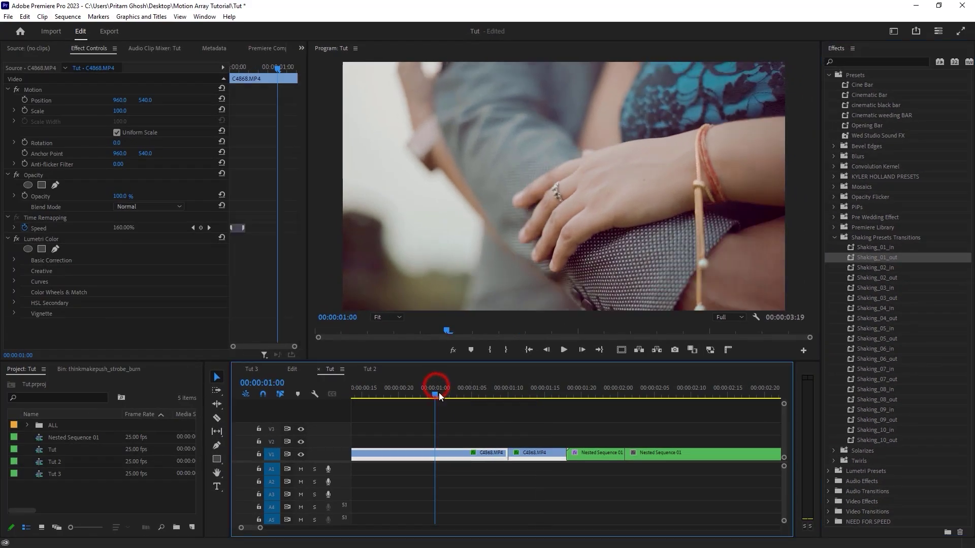
pyautogui.press('space')
pyautogui.press('space')
pyautogui.moveTo(261, 530); pyautogui.dragTo(283, 531)
pyautogui.click(403, 392)
pyautogui.press('space')
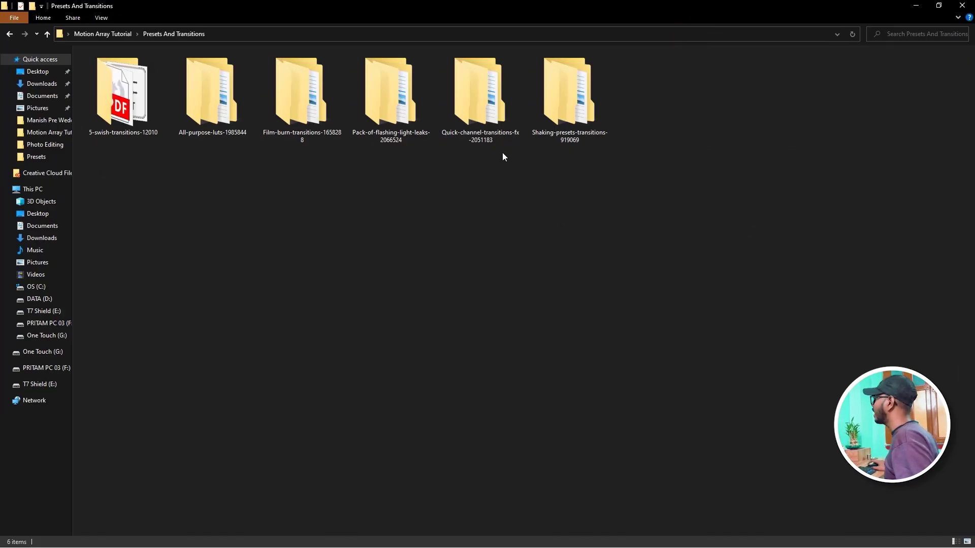
# Look through the Quick Channel Transitions & FX and Help folders of the Quick-channel-transitions-fx-2051183 download
pyautogui.doubleClick(483, 106)
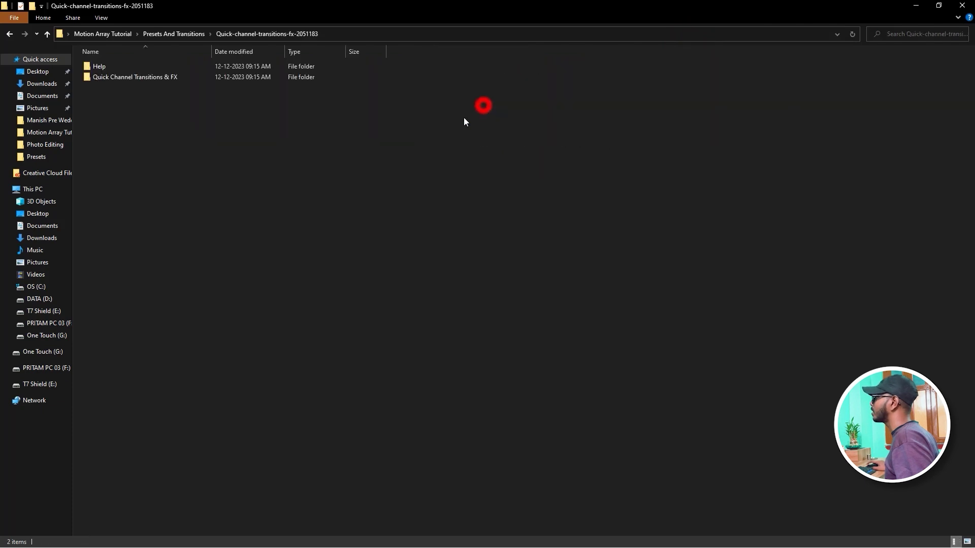
pyautogui.doubleClick(146, 75)
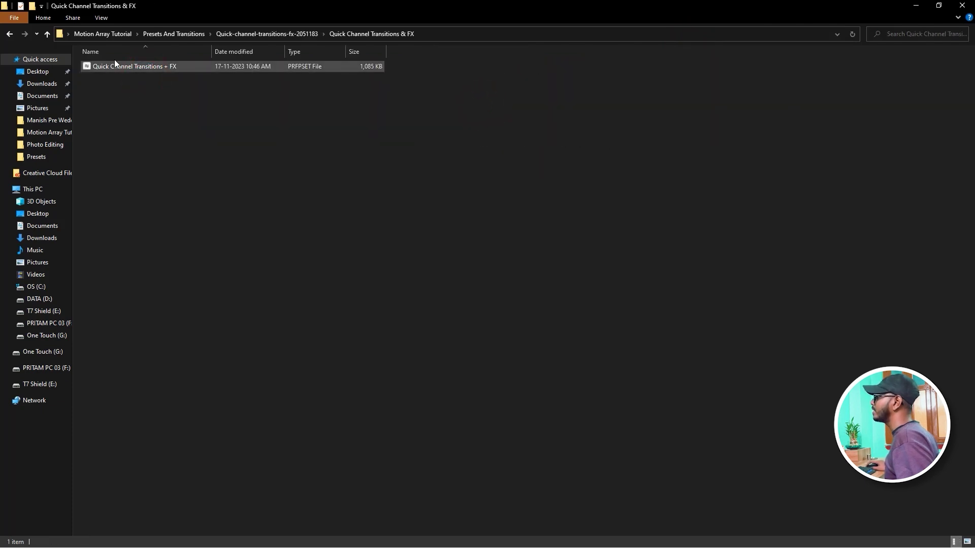
pyautogui.click(46, 34)
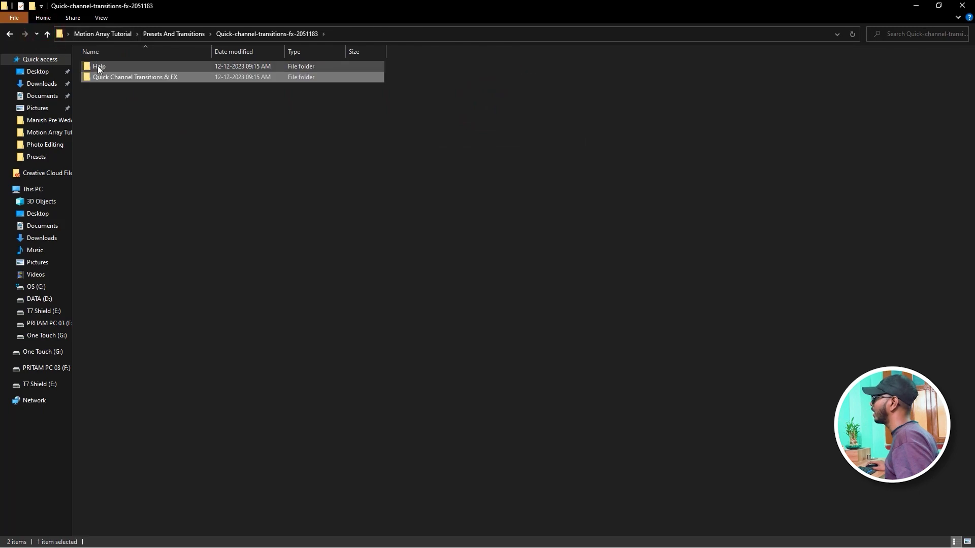
pyautogui.click(98, 67)
pyautogui.doubleClick(98, 66)
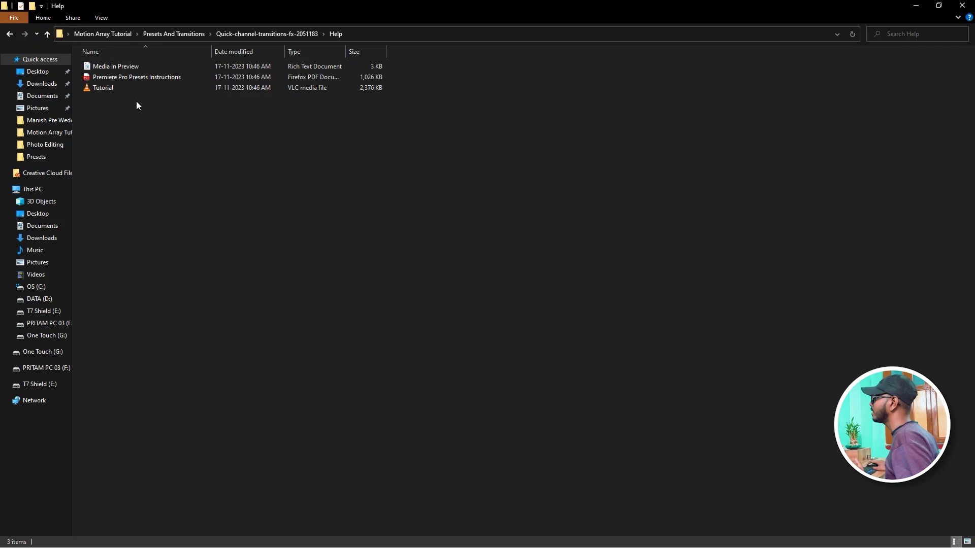
pyautogui.click(48, 34)
pyautogui.click(48, 35)
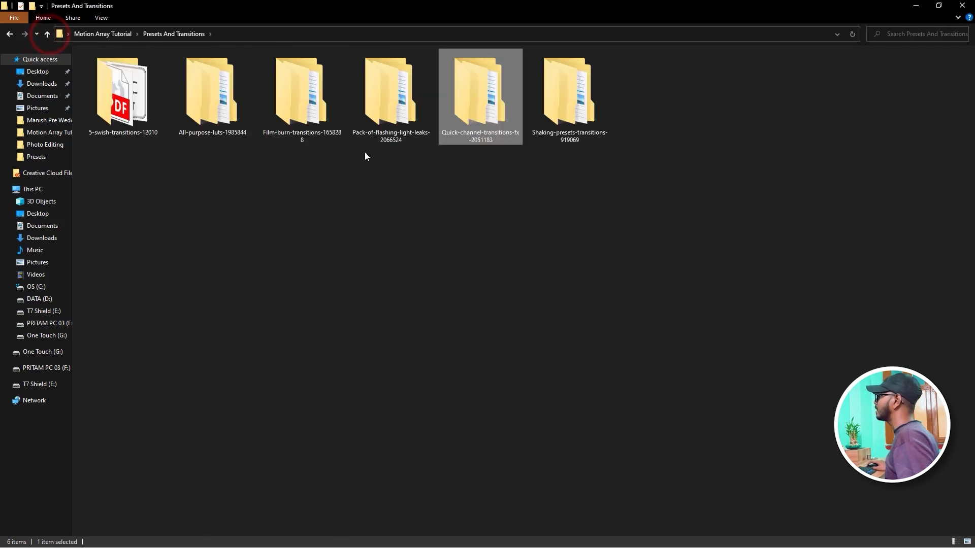
# Browse the Pack-of-flashing-light-leaks-2066524 download and import its Main folder into the Premiere Pro project
pyautogui.doubleClick(393, 124)
pyautogui.doubleClick(102, 77)
pyautogui.click(46, 33)
pyautogui.doubleClick(98, 87)
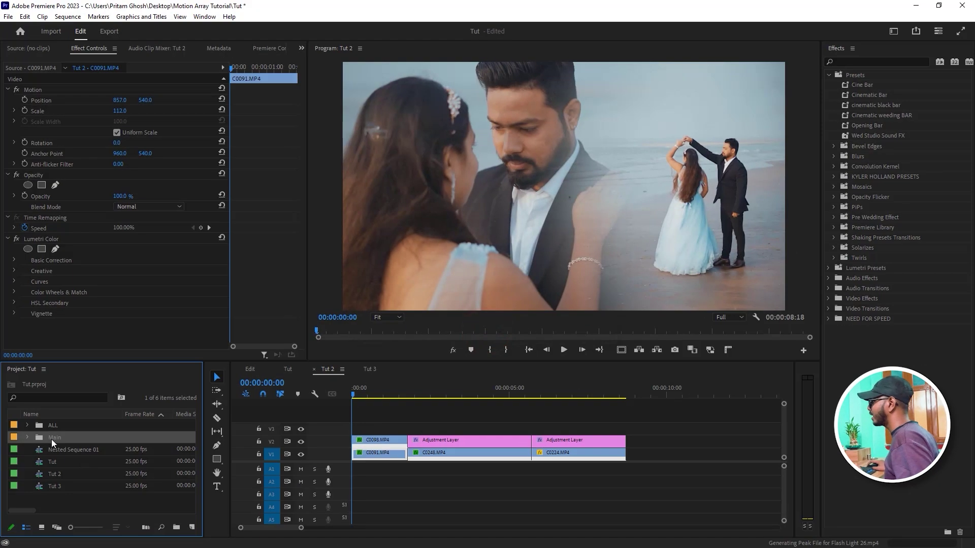
# Open the imported Main bin, show its clips as thumbnails and browse the Flash Light clips in an enlarged view
pyautogui.doubleClick(45, 440)
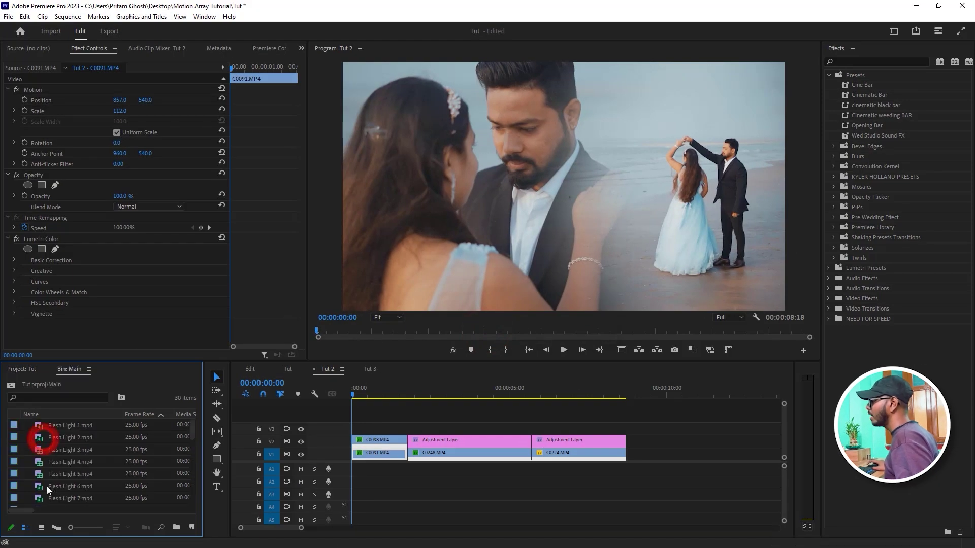
pyautogui.click(41, 528)
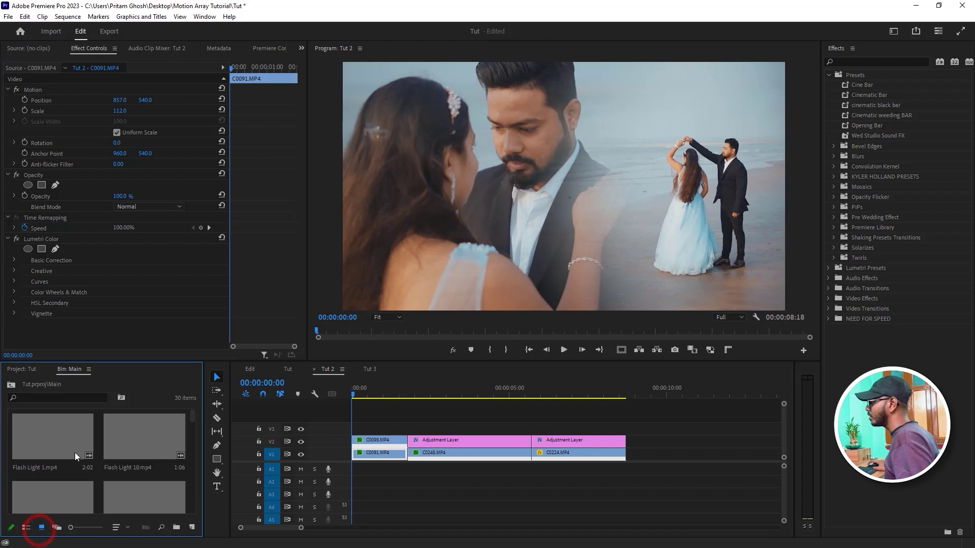
pyautogui.scroll(-1, 137, 457)
pyautogui.scroll(1, 139, 462)
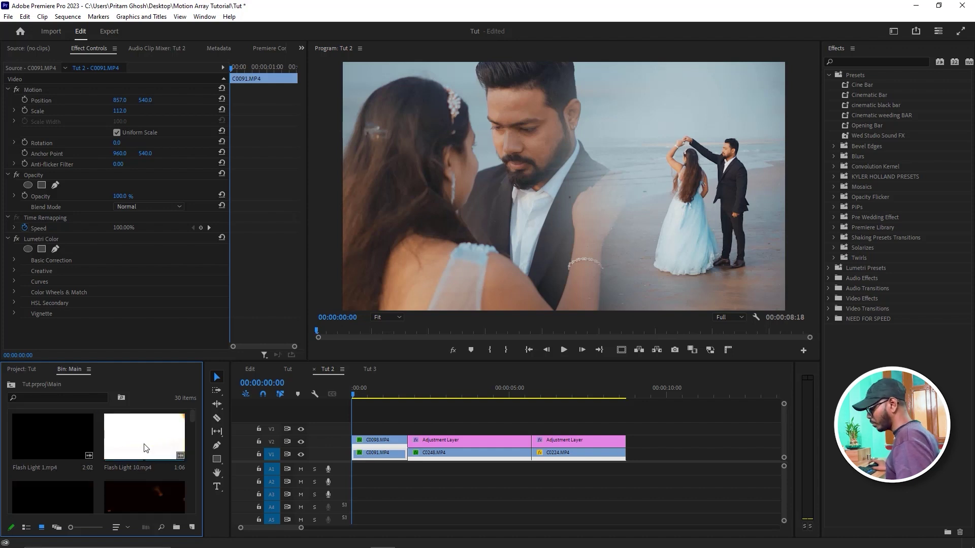
pyautogui.press('`')
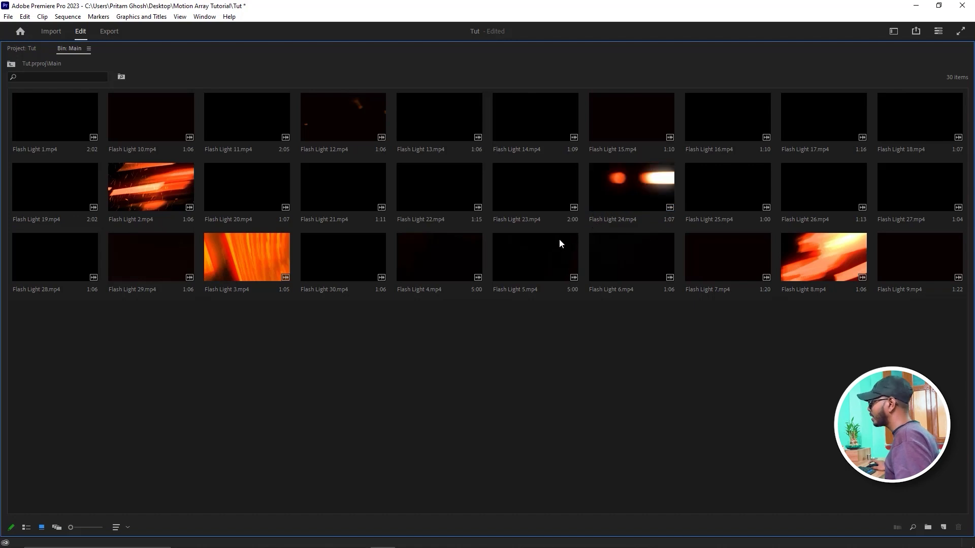
pyautogui.press('`')
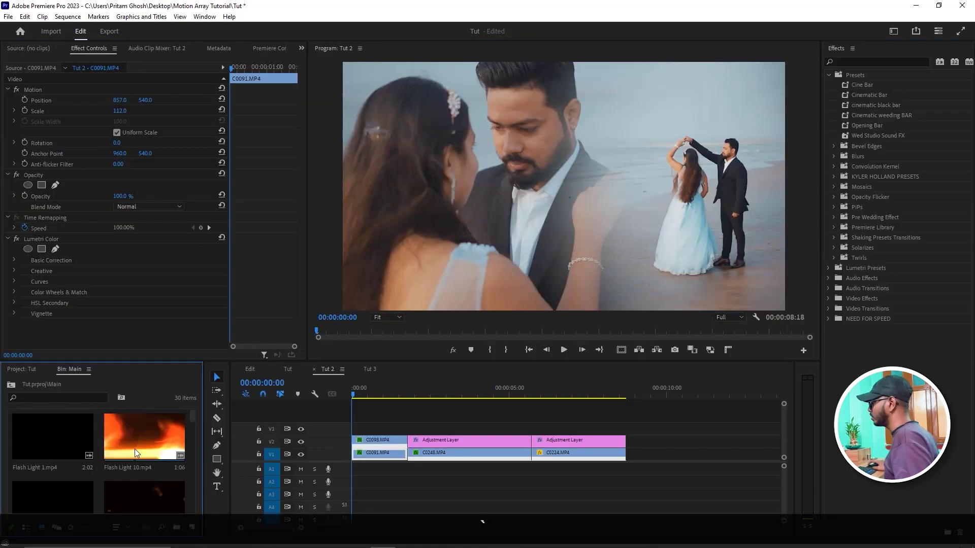
# Place Flash Light 12.mp4 on V3 over the cut between C0091.MP4 and C0248.MP4 in Tut 2 and preview it
pyautogui.click(124, 492)
pyautogui.moveTo(125, 495); pyautogui.dragTo(399, 431)
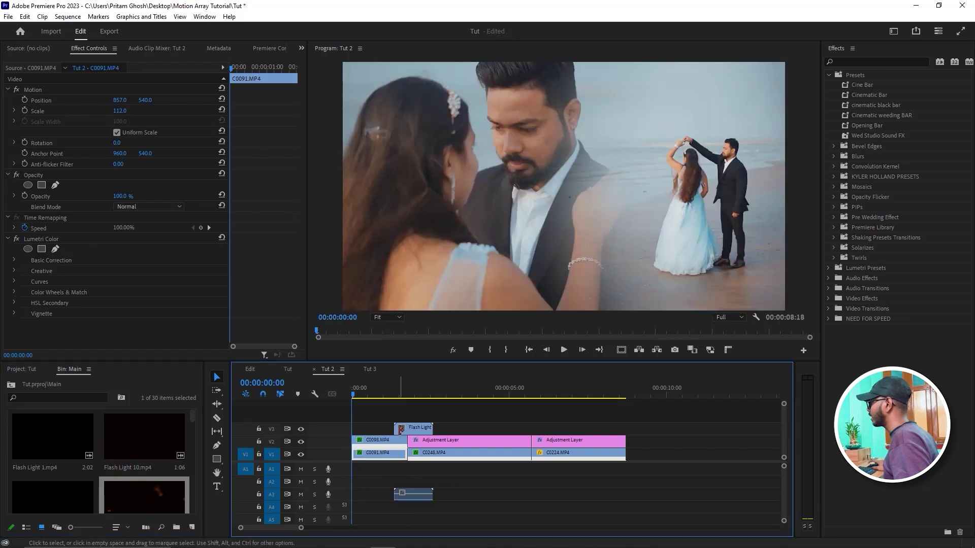
pyautogui.click(370, 395)
pyautogui.press('space')
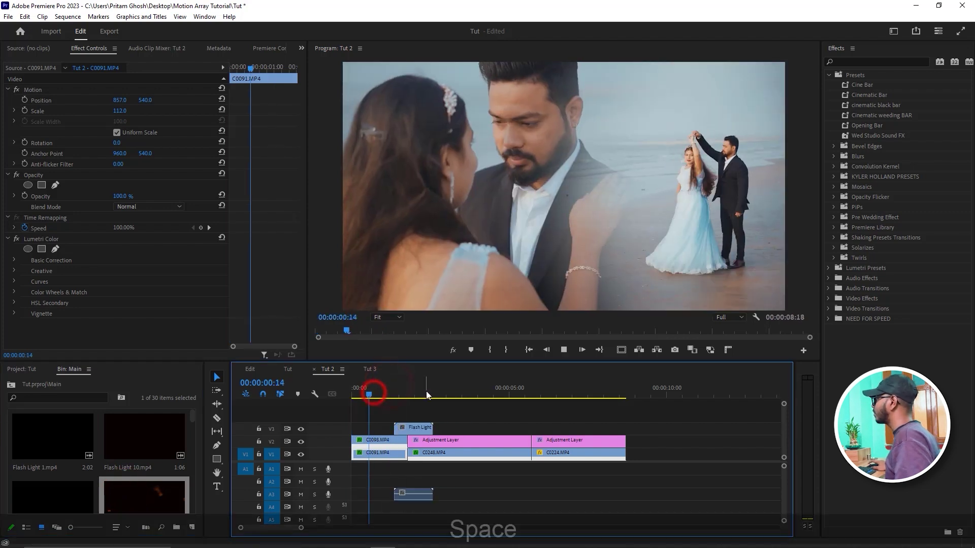
pyautogui.click(402, 394)
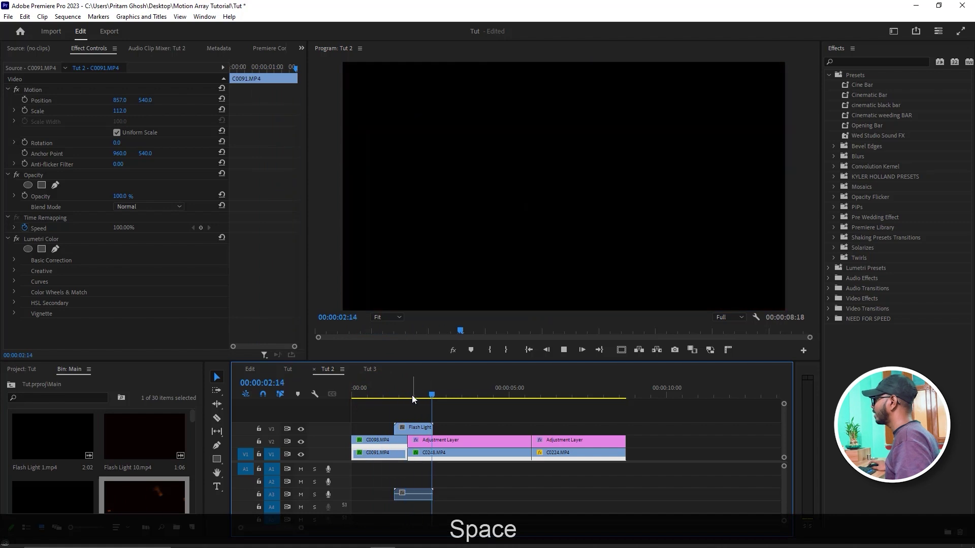
# Set the blend mode of Flash Light 12.mp4 to Screen and play the transition
pyautogui.click(412, 429)
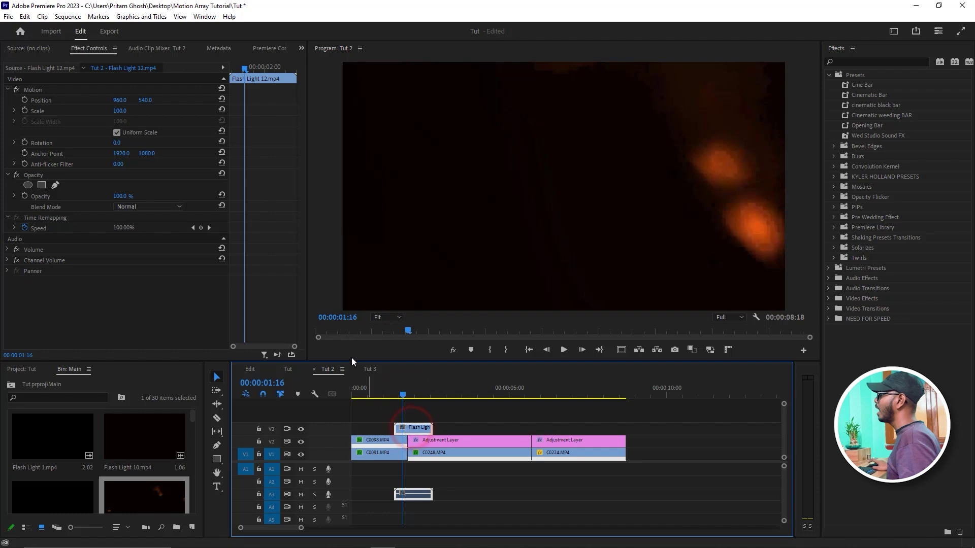
pyautogui.click(138, 207)
pyautogui.click(136, 315)
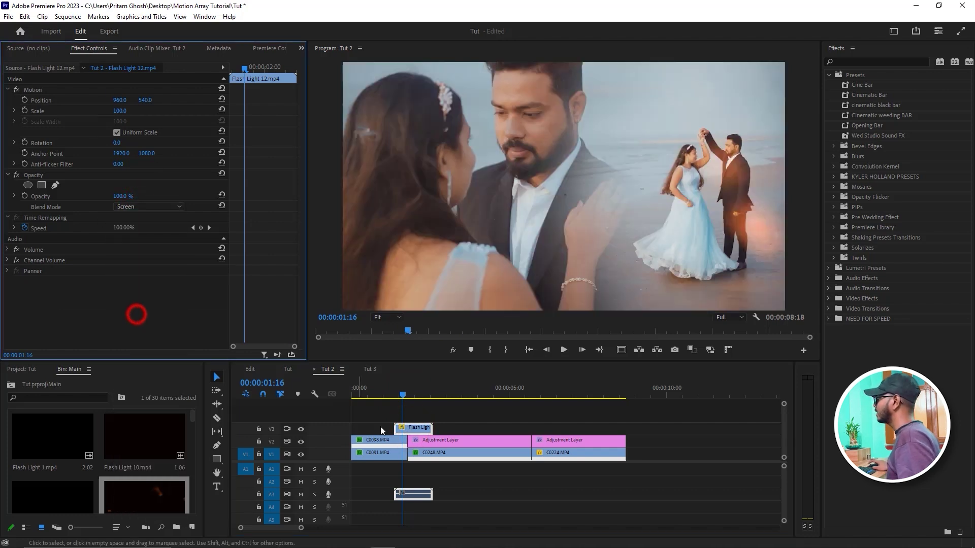
pyautogui.click(382, 389)
pyautogui.press('space')
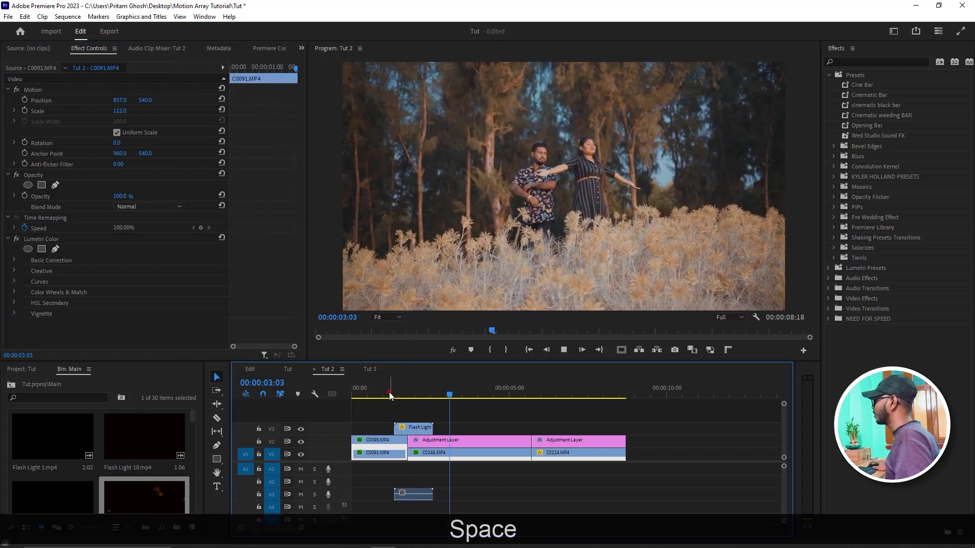
# Move Flash Light 12.mp4 on V3 slightly earlier, starting at about 00:00:01:03, and replay the transition
pyautogui.click(387, 391)
pyautogui.moveTo(407, 427); pyautogui.dragTo(400, 427)
pyautogui.press('space')
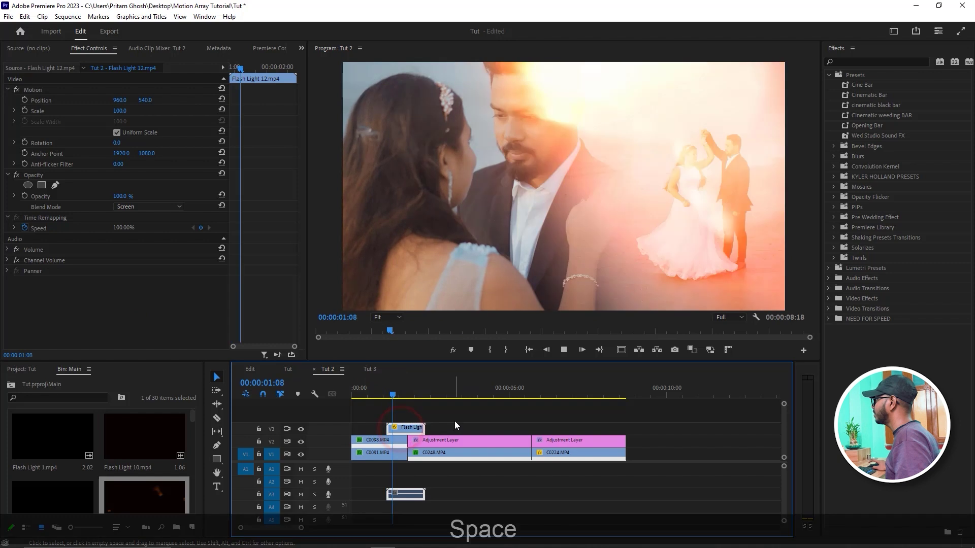
pyautogui.click(388, 393)
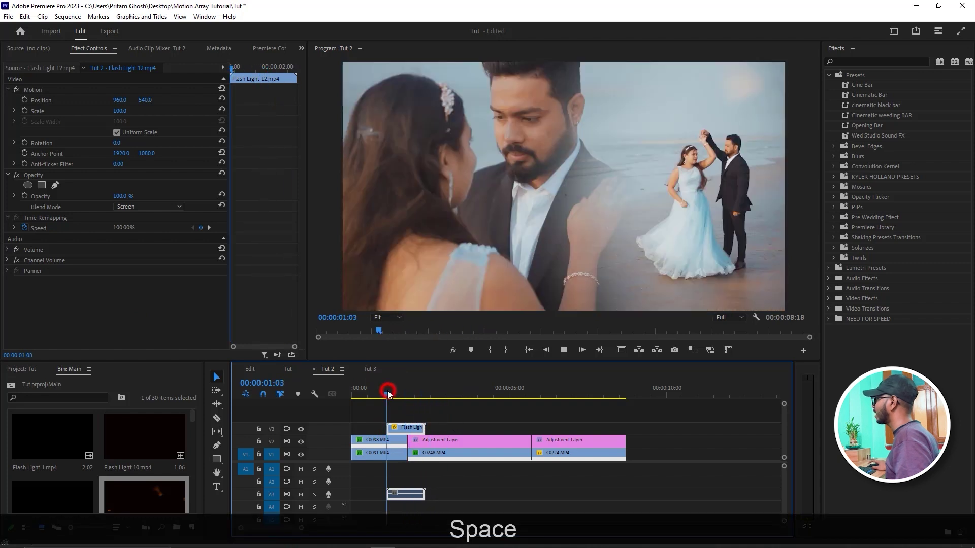
pyautogui.click(422, 452)
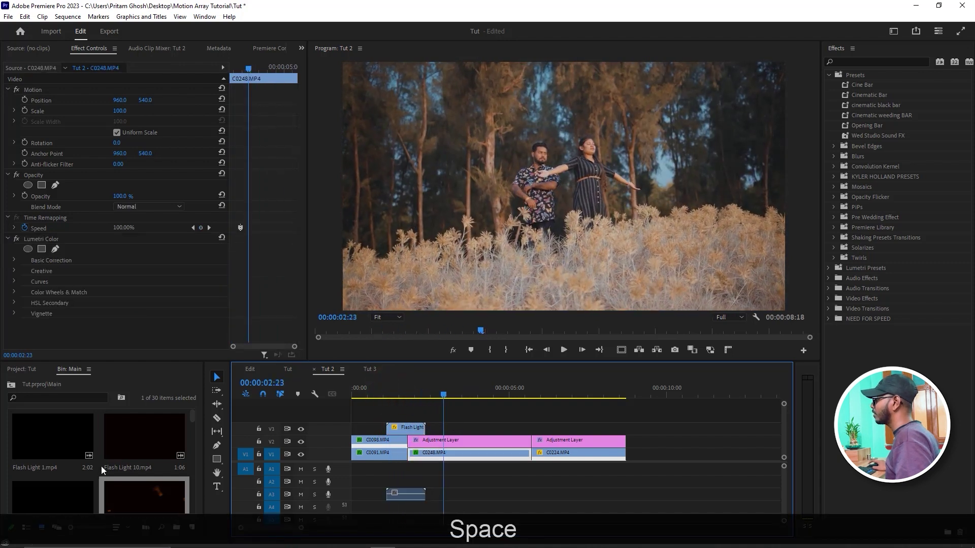
# Place Flash Light 15.mp4 on V3 over the cut between C0248.MP4 and C0224.MP4 and preview it
pyautogui.moveTo(52, 498); pyautogui.dragTo(513, 429)
pyautogui.click(522, 391)
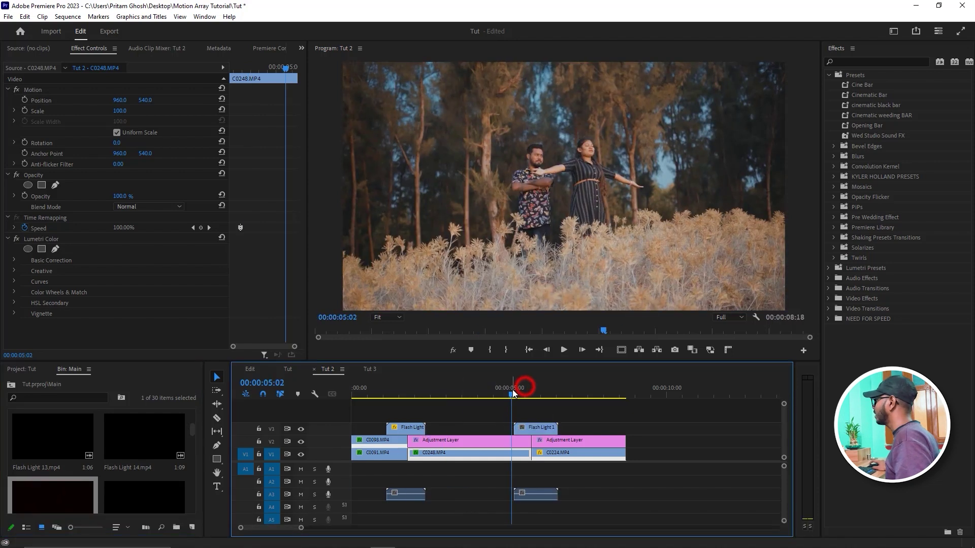
pyautogui.press('space')
pyautogui.press('space')
# Set the blend mode of Flash Light 15.mp4 on V3 to Screen and play the second transition
pyautogui.click(538, 465)
pyautogui.click(529, 428)
pyautogui.click(120, 204)
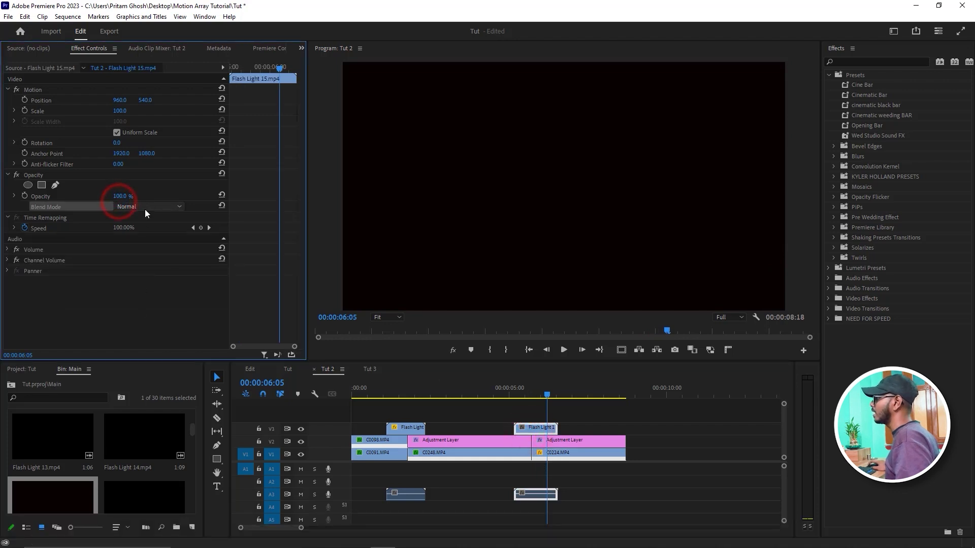
pyautogui.click(146, 205)
pyautogui.click(137, 310)
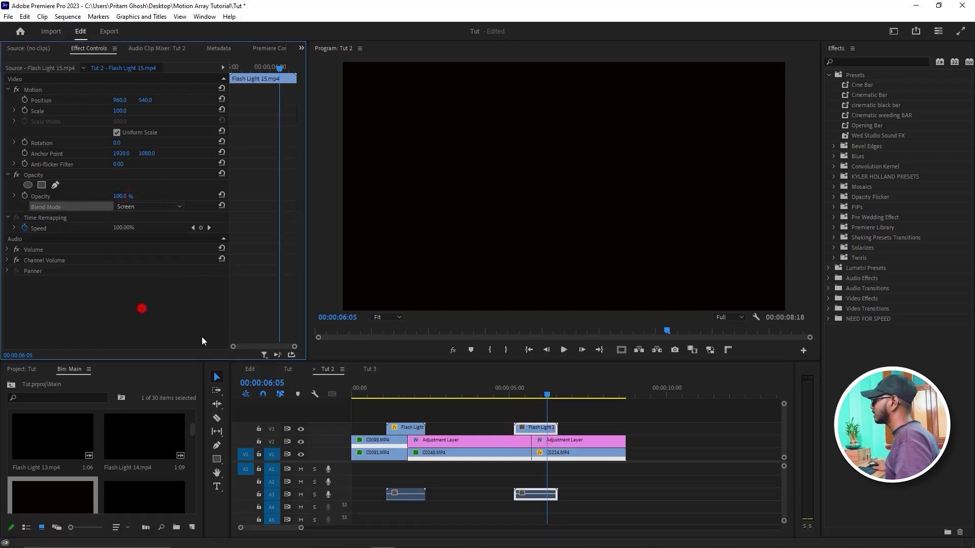
pyautogui.click(509, 386)
pyautogui.press('space')
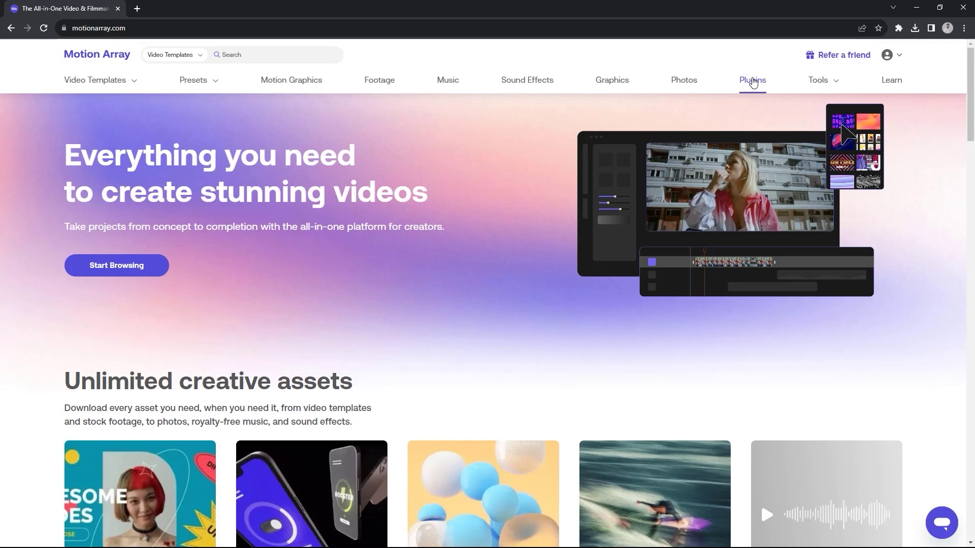
# Switch to the Motion Array website, open the Plugins page and download the plugin toolkit for Windows
pyautogui.click(748, 89)
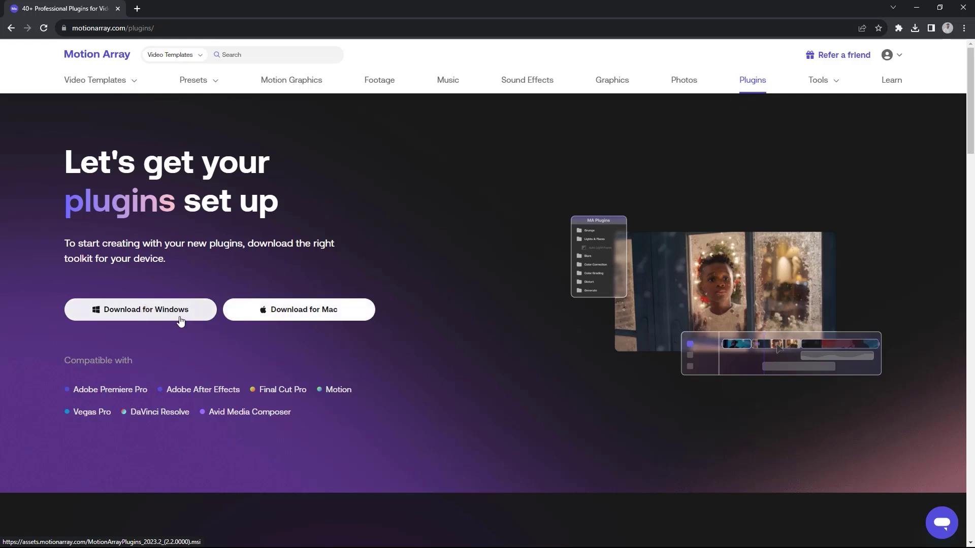
pyautogui.click(148, 316)
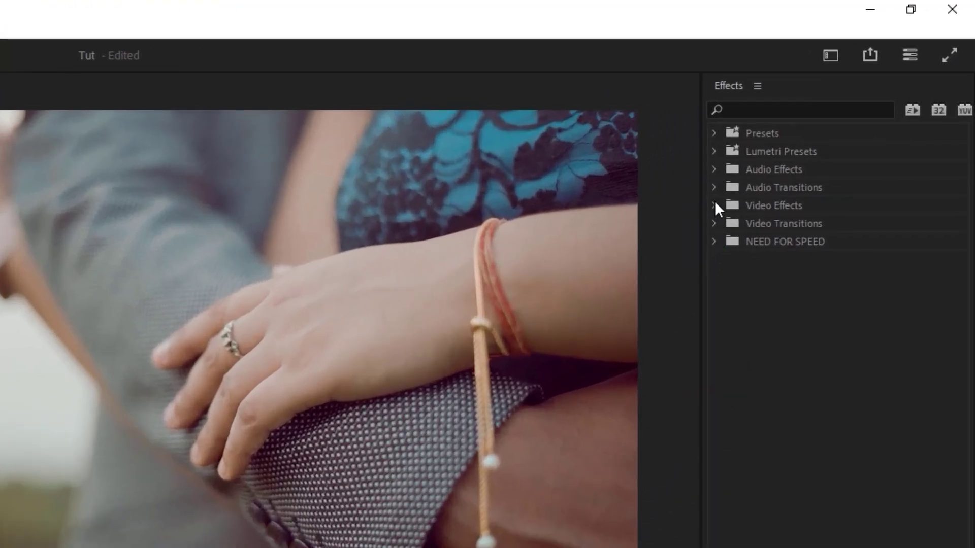
# In Premiere Pro, apply Rain On Glass from MA - Particles & Simulation to the adjustment layer above C4868.MP4 in the Tut sequence
pyautogui.click(713, 205)
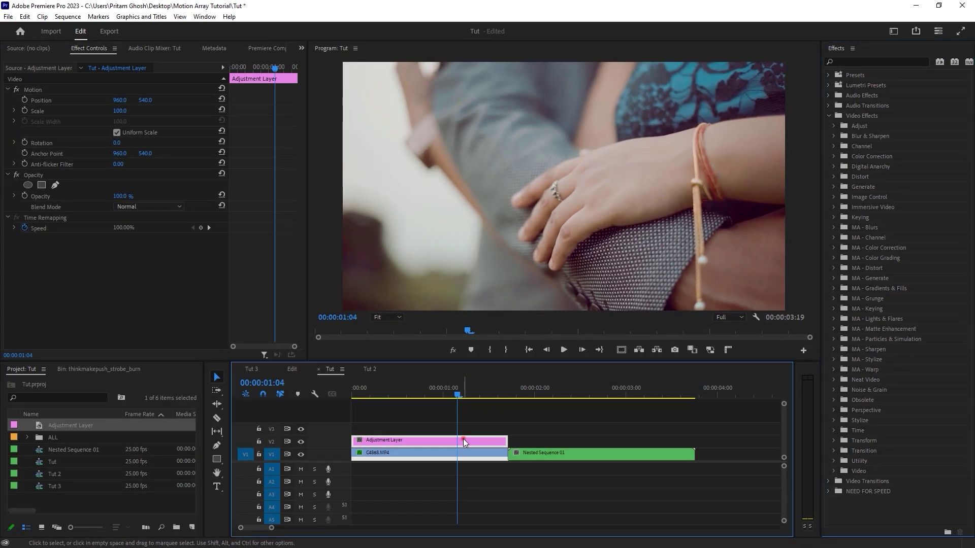
pyautogui.click(462, 440)
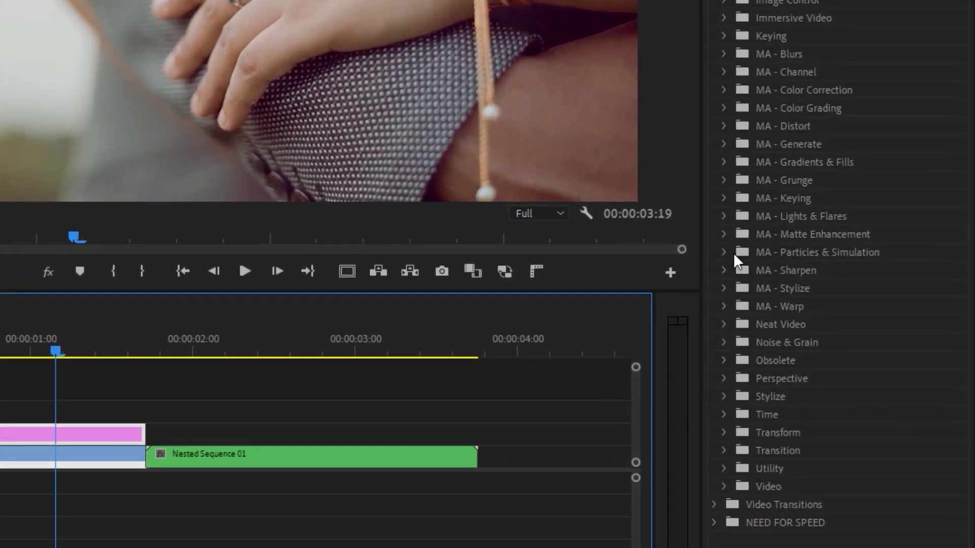
pyautogui.click(833, 339)
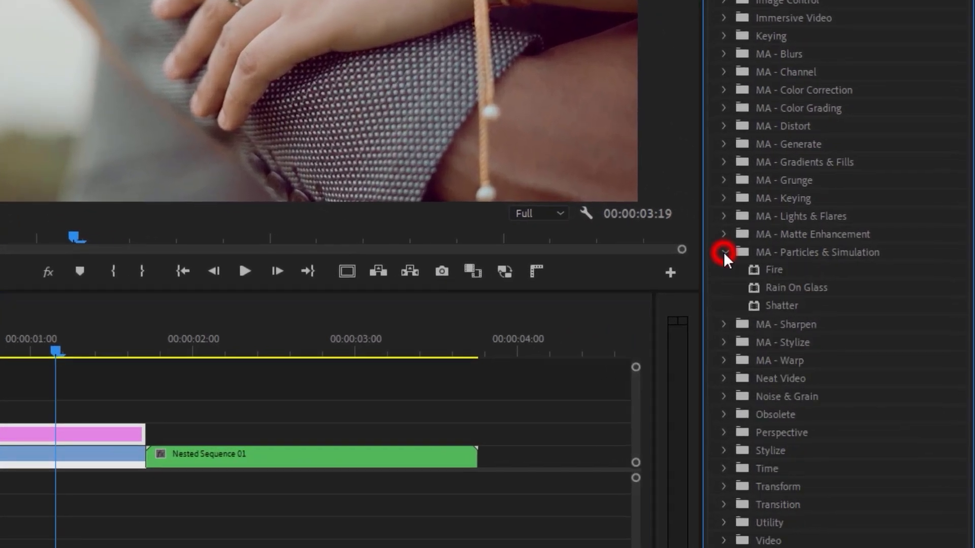
pyautogui.moveTo(803, 288); pyautogui.dragTo(72, 425)
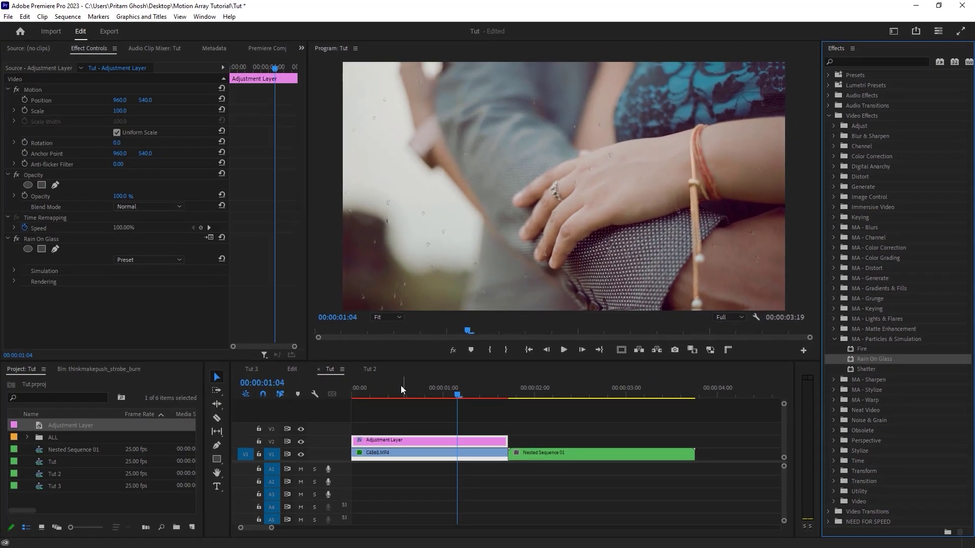
# Play the Rain On Glass effect from the start of the sequence and return the playhead to the start
pyautogui.click(389, 394)
pyautogui.press('Home')
pyautogui.press('space')
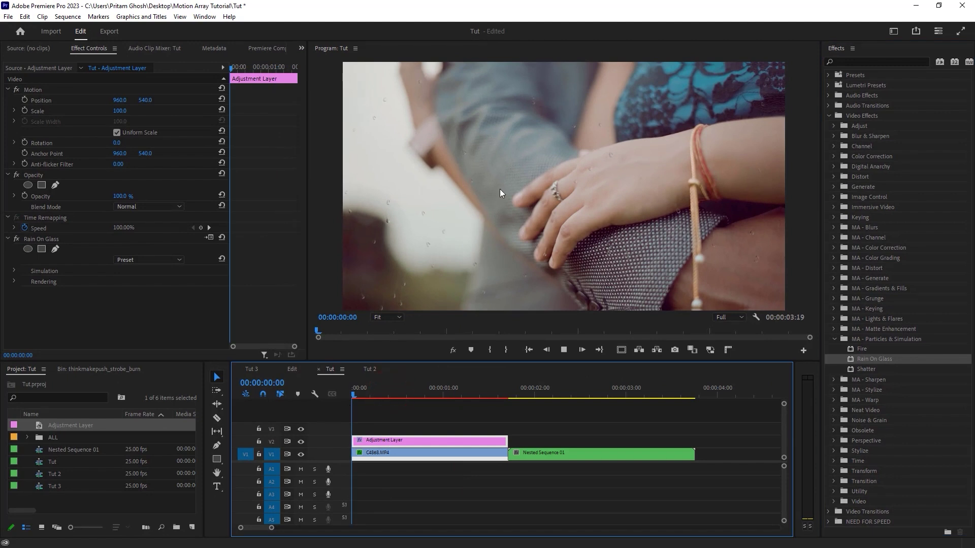
pyautogui.press('space')
pyautogui.moveTo(411, 390); pyautogui.dragTo(303, 401)
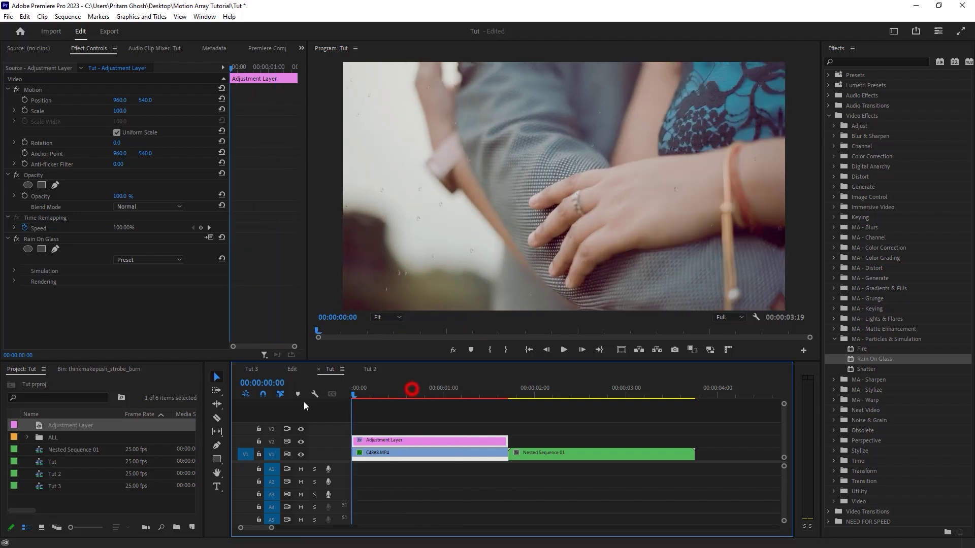
# Mark the range from the sequence start to just past the end of C4868.MP4 and render its preview
pyautogui.click(364, 392)
pyautogui.click(514, 387)
pyautogui.moveTo(512, 385); pyautogui.dragTo(515, 384)
pyautogui.press('o')
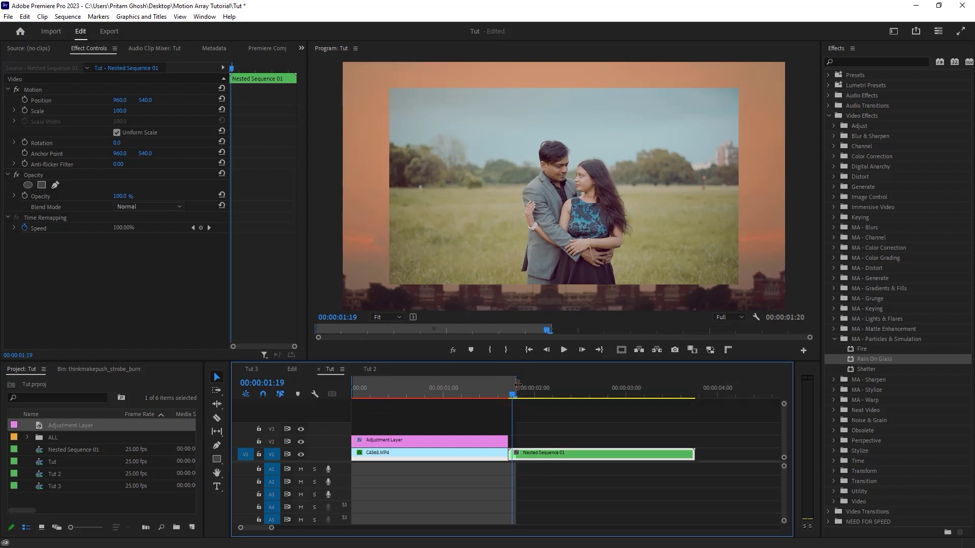
pyautogui.press('Return')
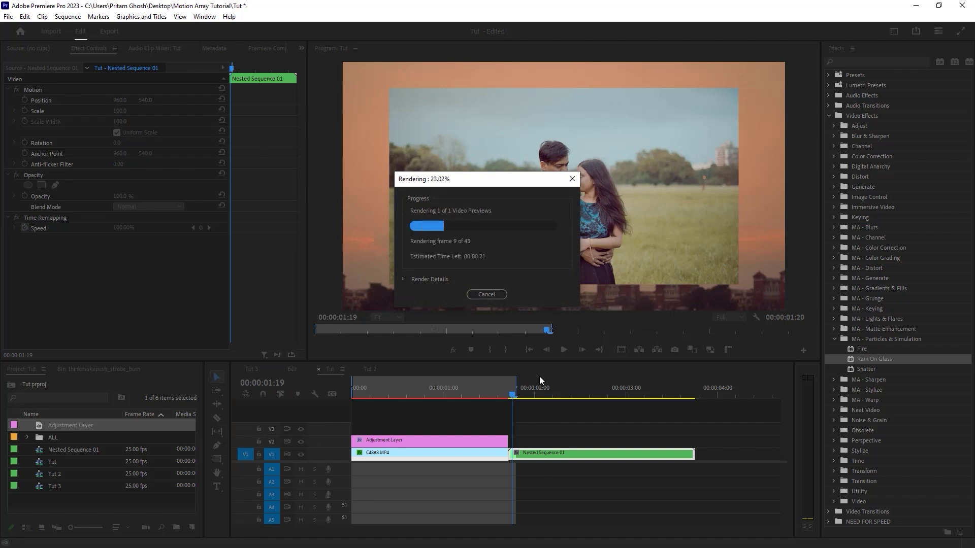
# Play the rendered Rain On Glass preview, stop it, and clear the sequence's In and Out points
pyautogui.click(414, 396)
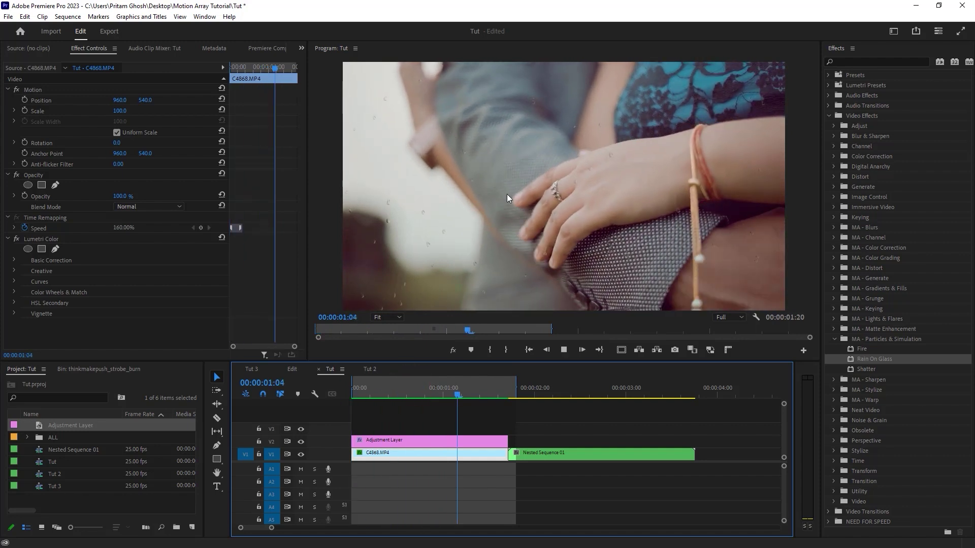
pyautogui.press('space')
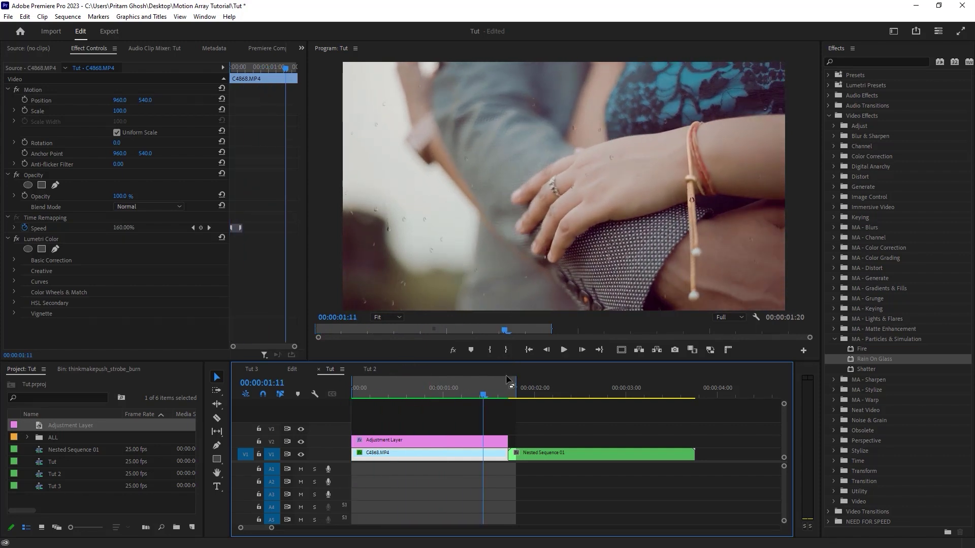
pyautogui.rightClick(492, 382)
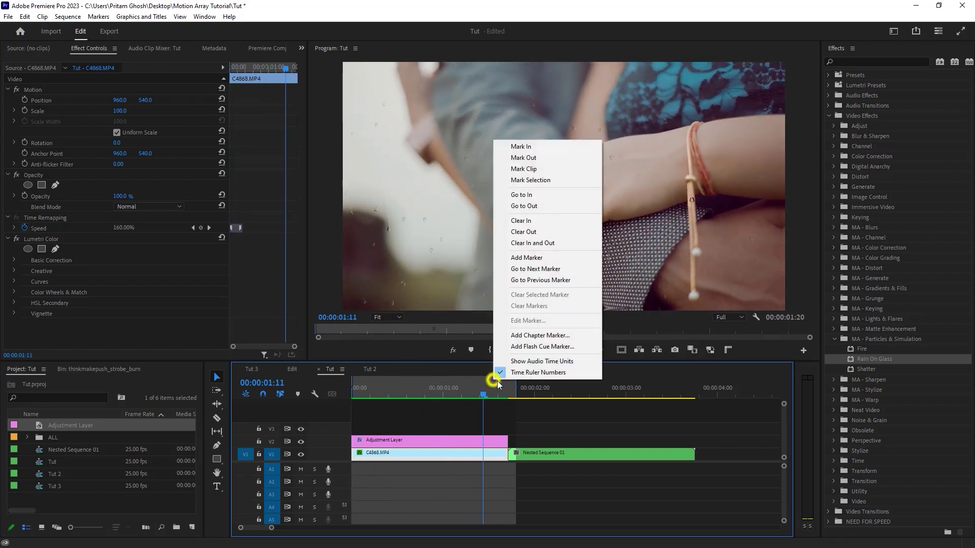
pyautogui.click(542, 244)
# Replace the Rain On Glass adjustment layer with a fresh one on V2, trimmed to the end of C4868.MP4
pyautogui.click(426, 440)
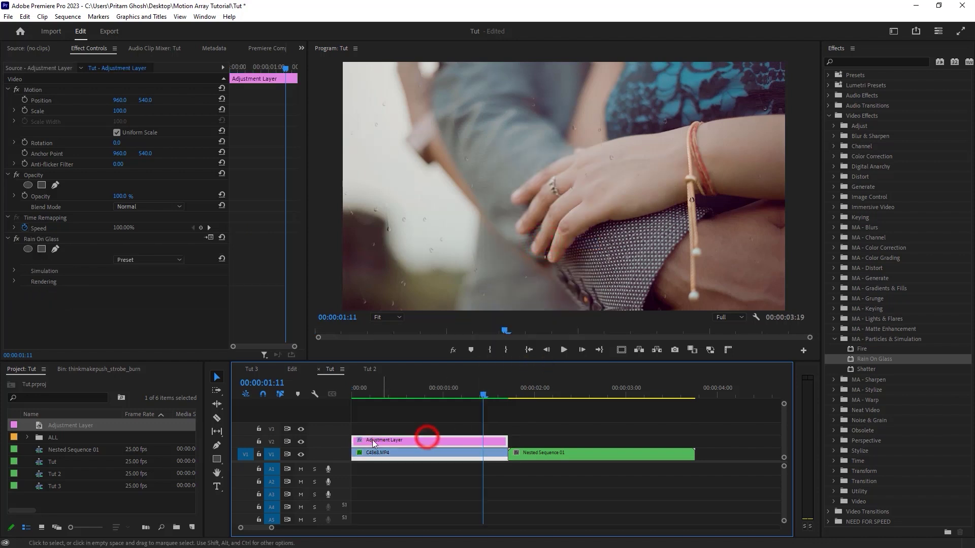
pyautogui.press('Delete')
pyautogui.moveTo(81, 424); pyautogui.dragTo(443, 438)
pyautogui.press('c')
pyautogui.click(508, 441)
pyautogui.press('v')
pyautogui.click(547, 442)
pyautogui.press('Delete')
pyautogui.click(429, 440)
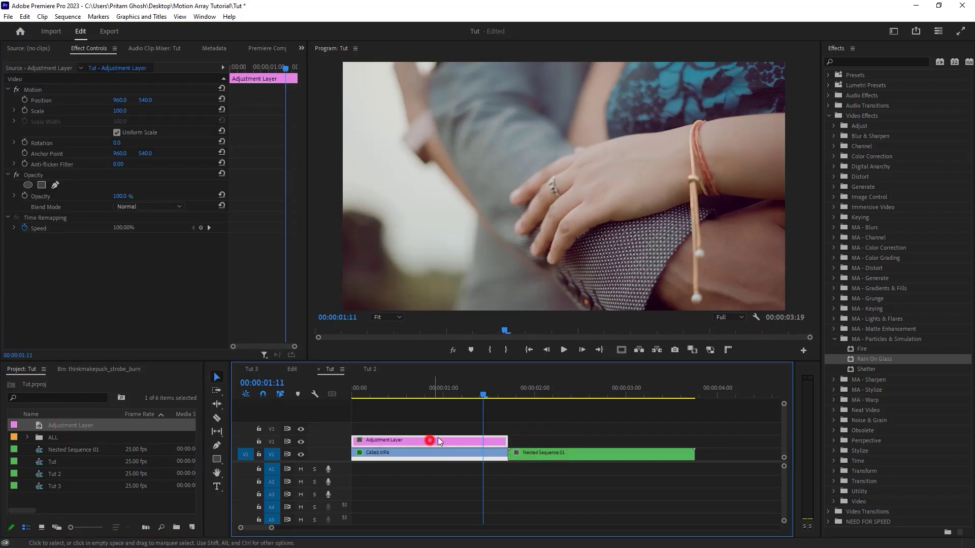
# Apply the Film Damage effect from MA - Grunge to the new adjustment layer and preview it
pyautogui.click(833, 341)
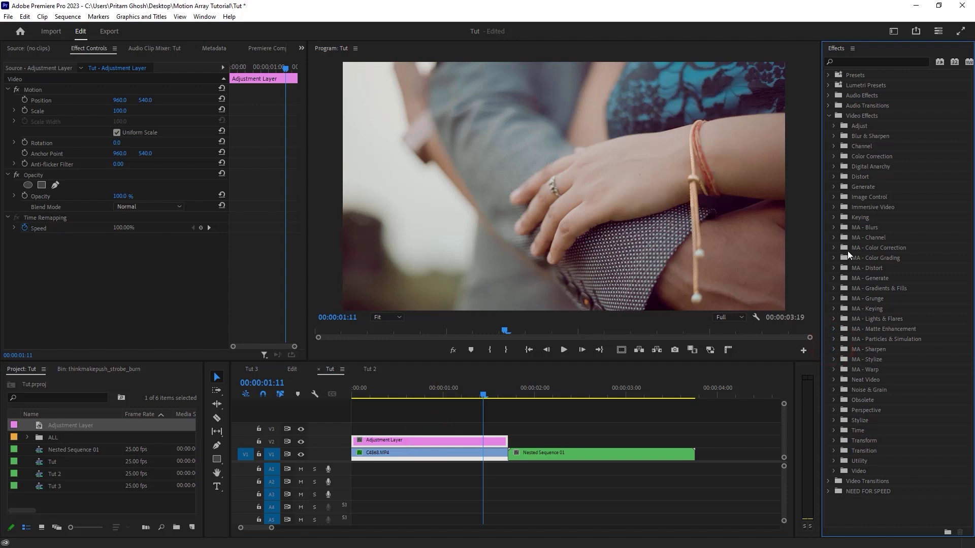
pyautogui.click(833, 299)
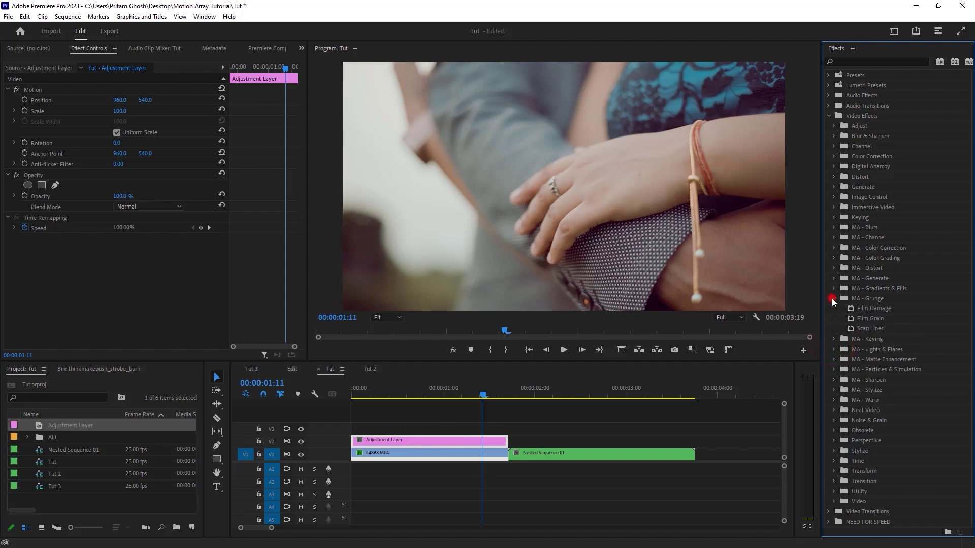
pyautogui.moveTo(875, 308); pyautogui.dragTo(421, 440)
pyautogui.press('space')
pyautogui.click(404, 383)
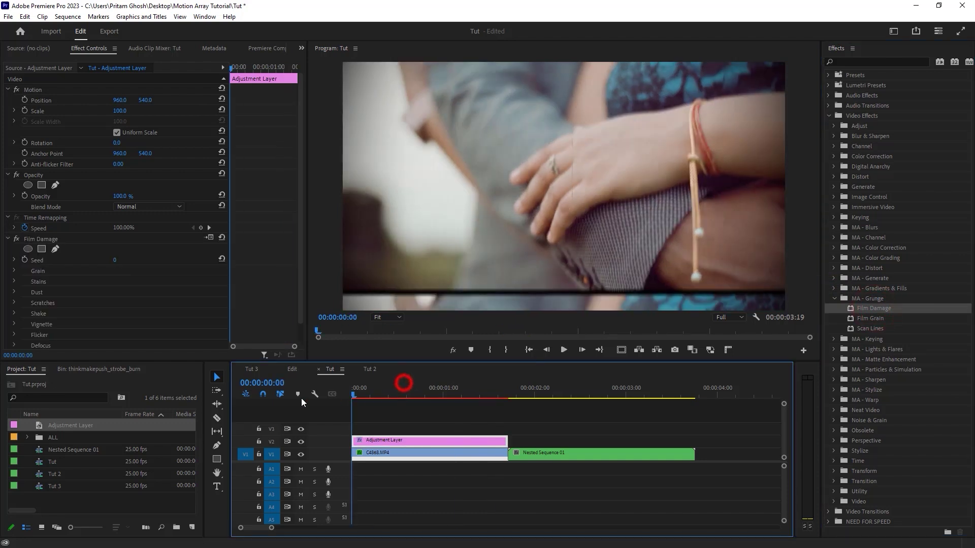
# Mark the range covering C4868.MP4 and render the Film Damage preview
pyautogui.moveTo(411, 386); pyautogui.dragTo(511, 394)
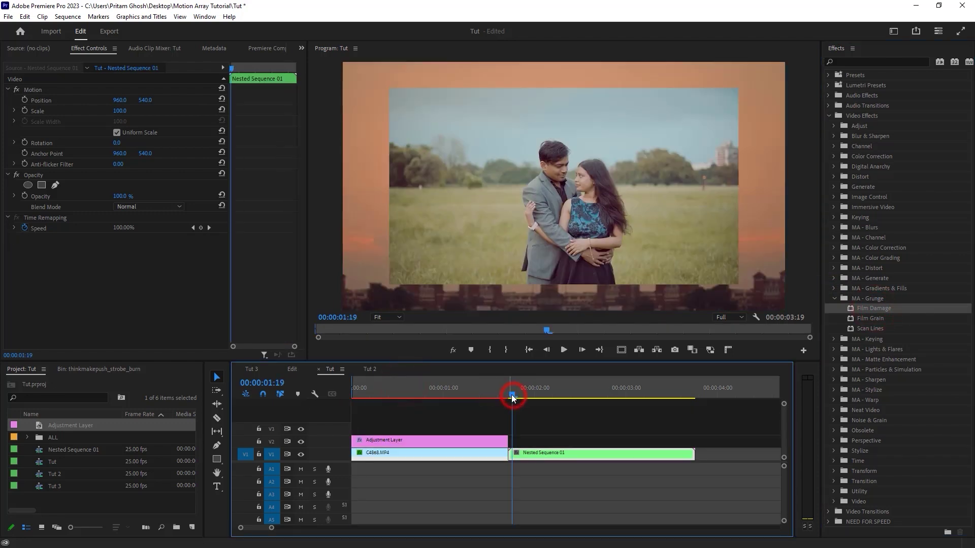
pyautogui.press('Return')
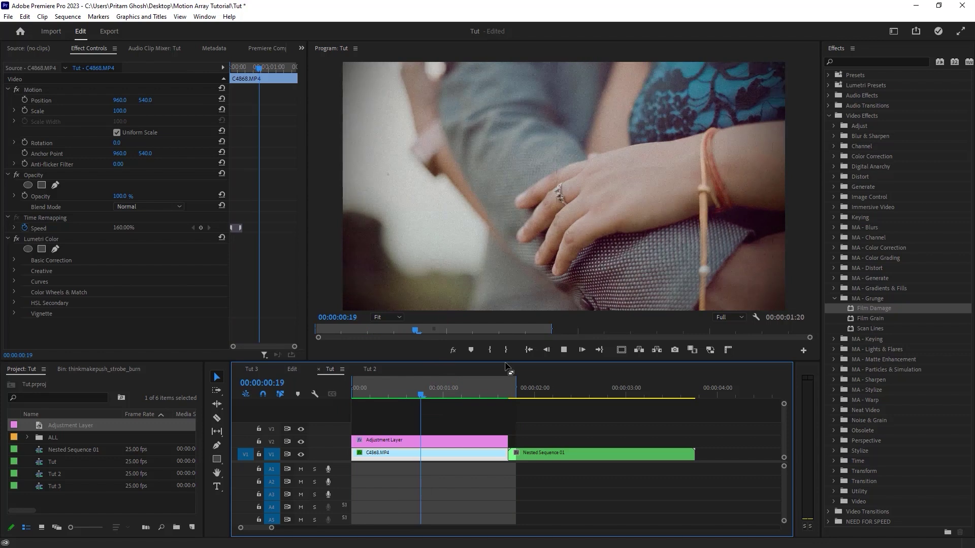
# Stop the rendered preview, clear the In and Out points, and play the Film Damage effect from the start
pyautogui.click(483, 371)
pyautogui.rightClick(486, 393)
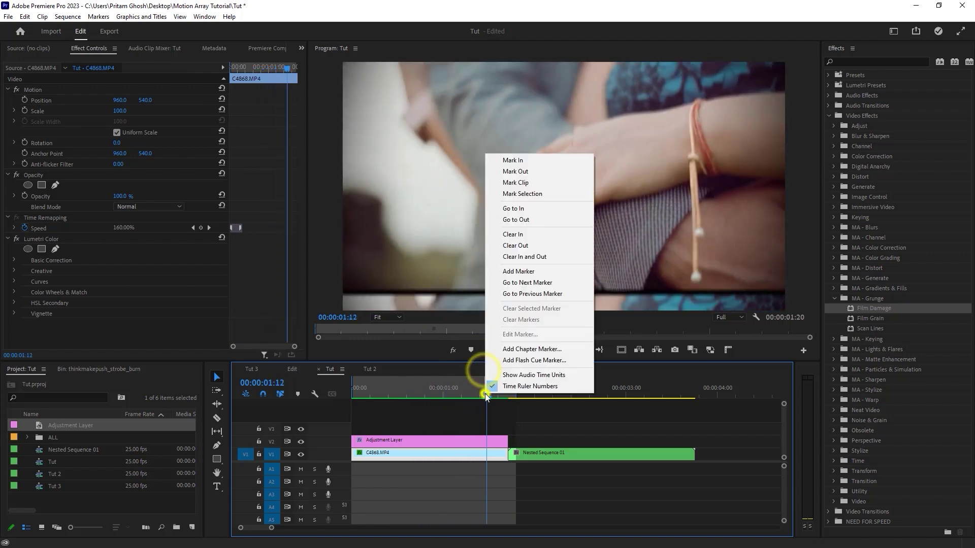
pyautogui.click(527, 259)
pyautogui.press('Home')
pyautogui.press('space')
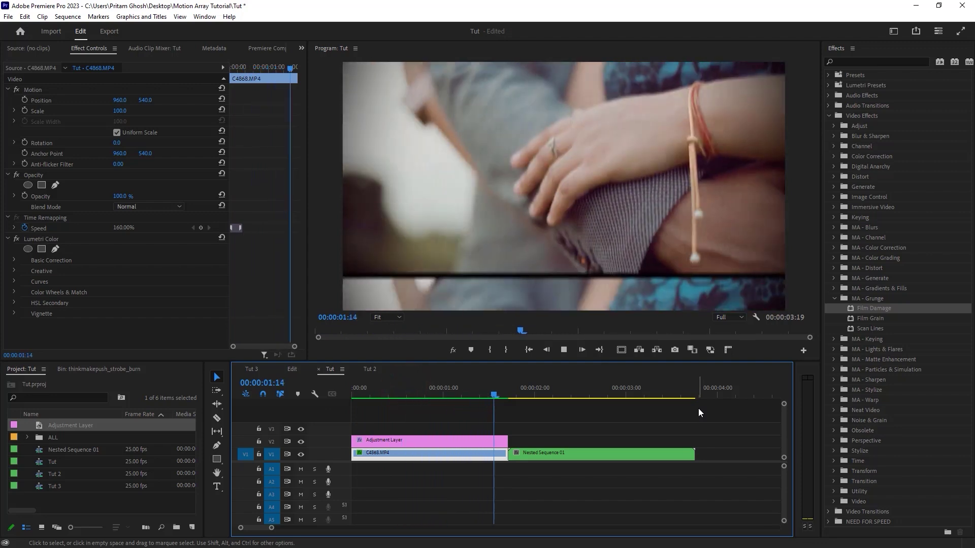
pyautogui.press('space')
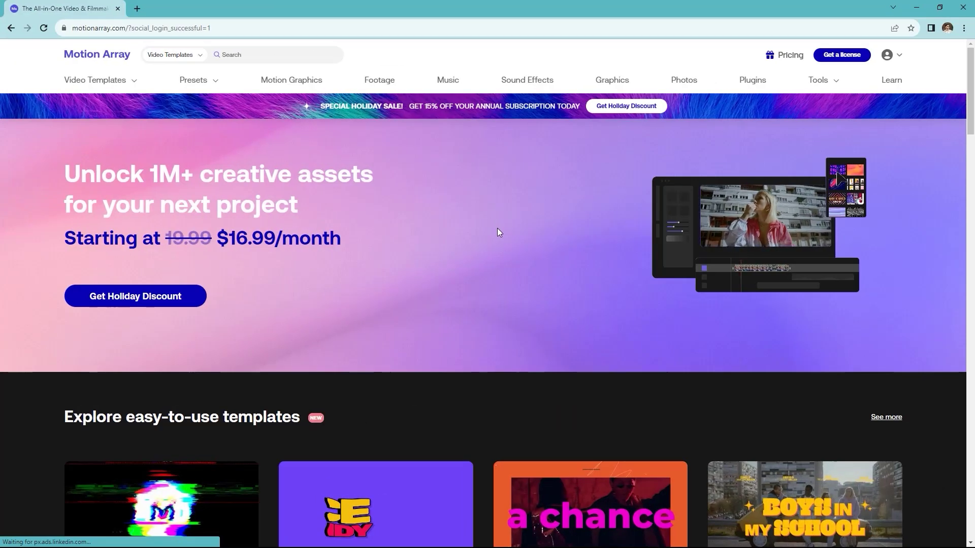
# Switch to the Motion Array homepage and look through its featured templates, creative assets and music sections
pyautogui.scroll(-10, 497, 232)
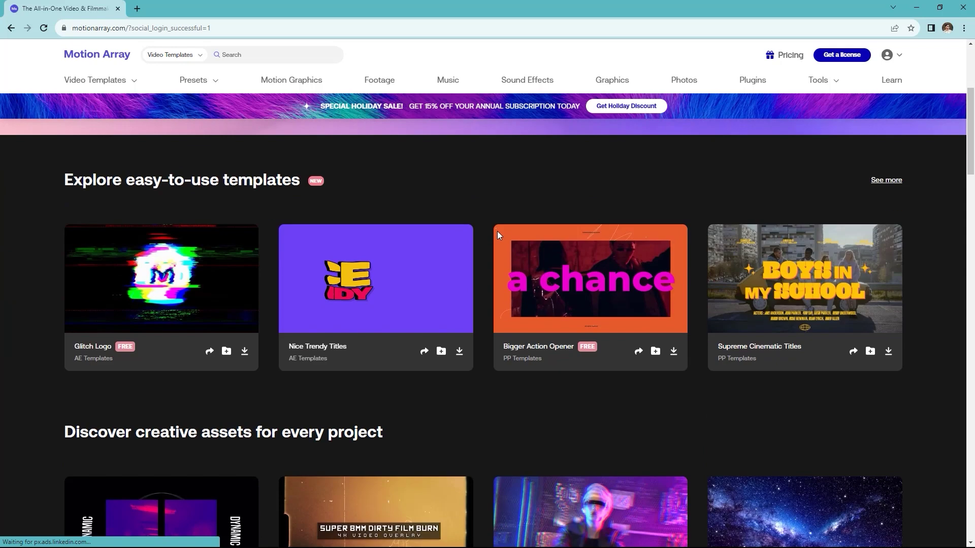
pyautogui.scroll(-6, 502, 244)
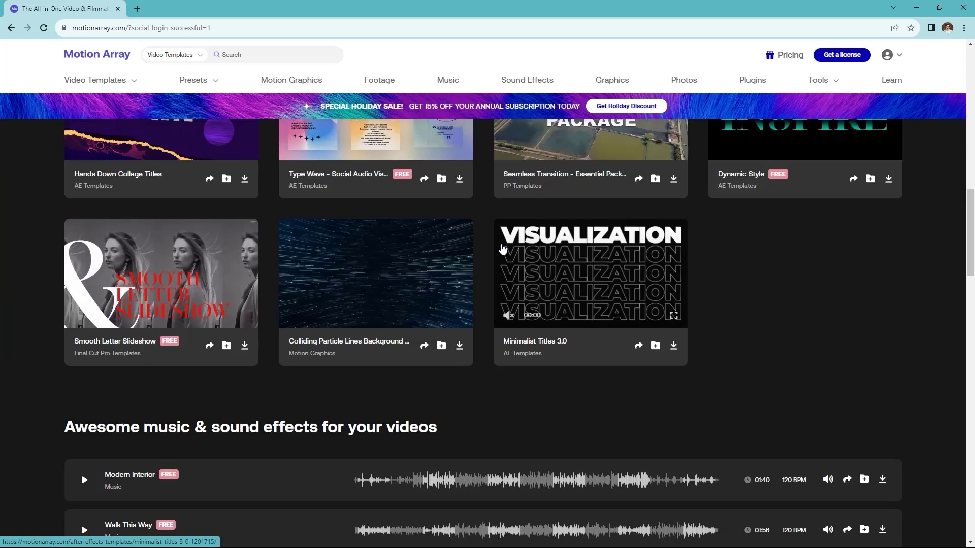
pyautogui.scroll(5, 502, 248)
pyautogui.scroll(10, 503, 248)
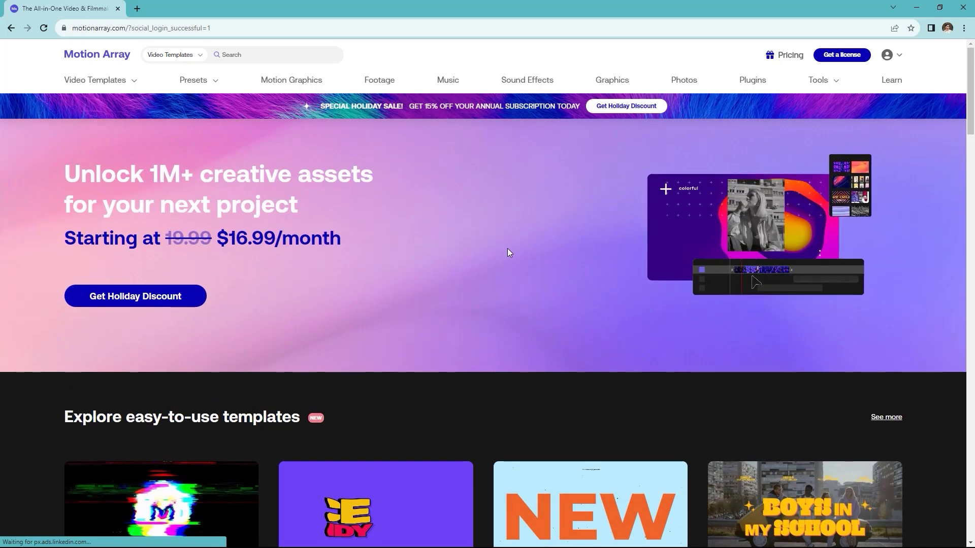
pyautogui.scroll(-6, 527, 250)
pyautogui.scroll(-6, 527, 248)
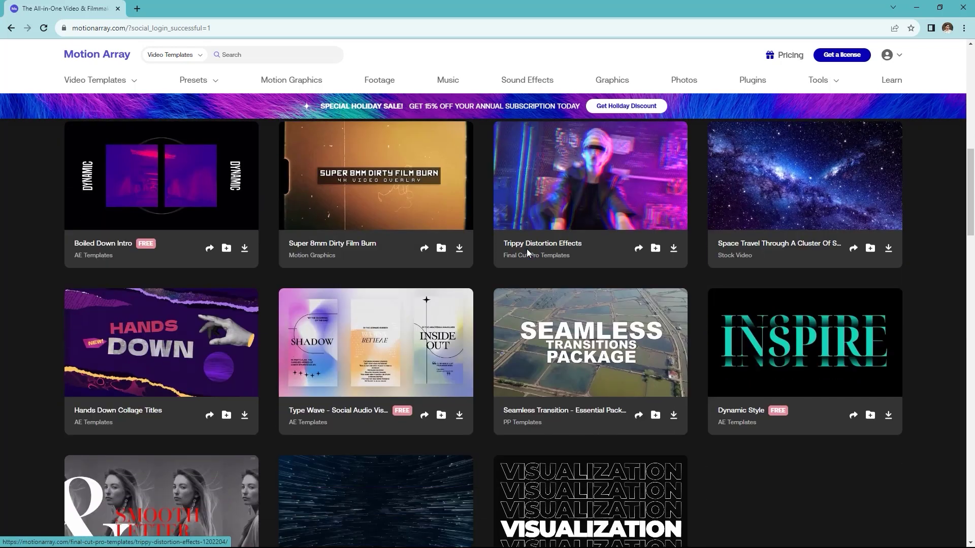
pyautogui.scroll(6, 528, 251)
pyautogui.scroll(6, 529, 254)
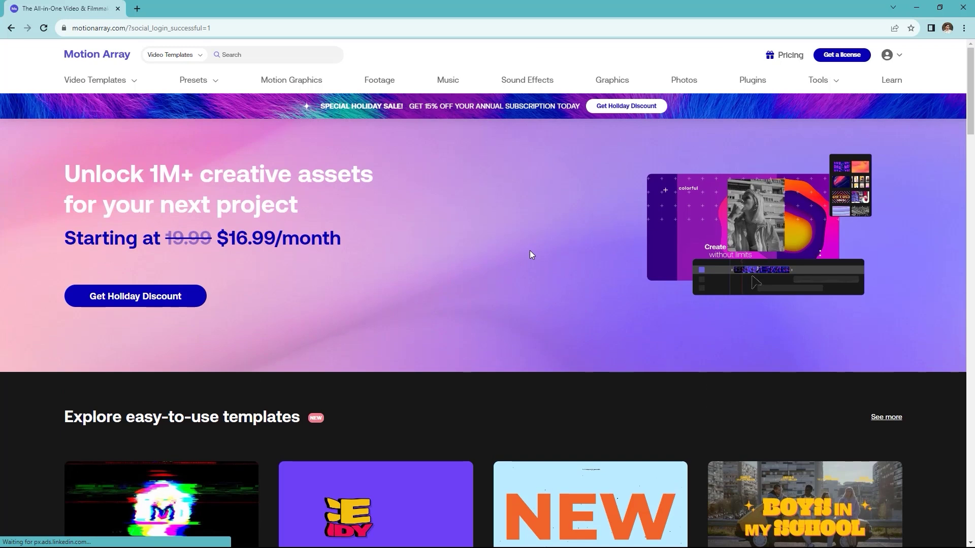
# Open Motion Array's Pricing page and review the Annual, Monthly, Team and Enterprise plans and their features
pyautogui.click(786, 59)
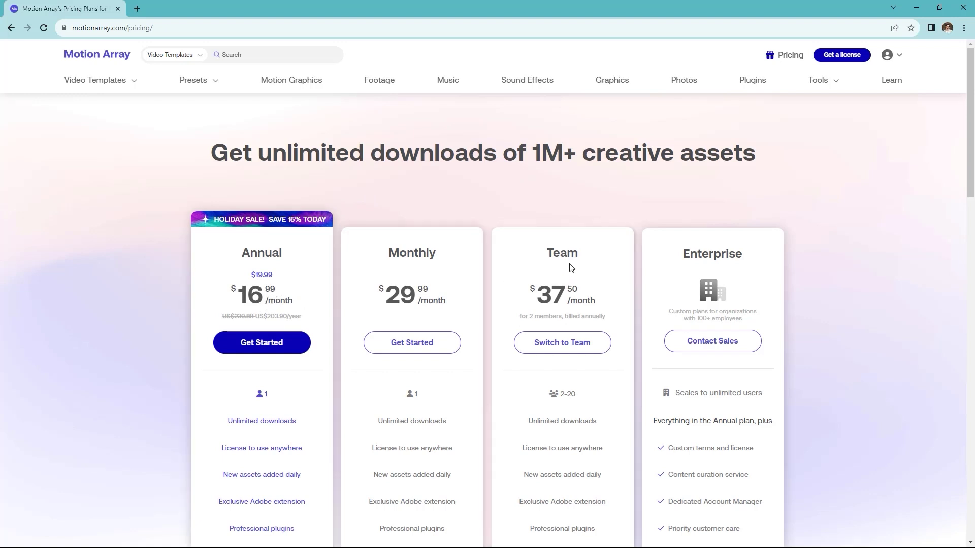
pyautogui.scroll(-2, 395, 264)
pyautogui.scroll(2, 406, 263)
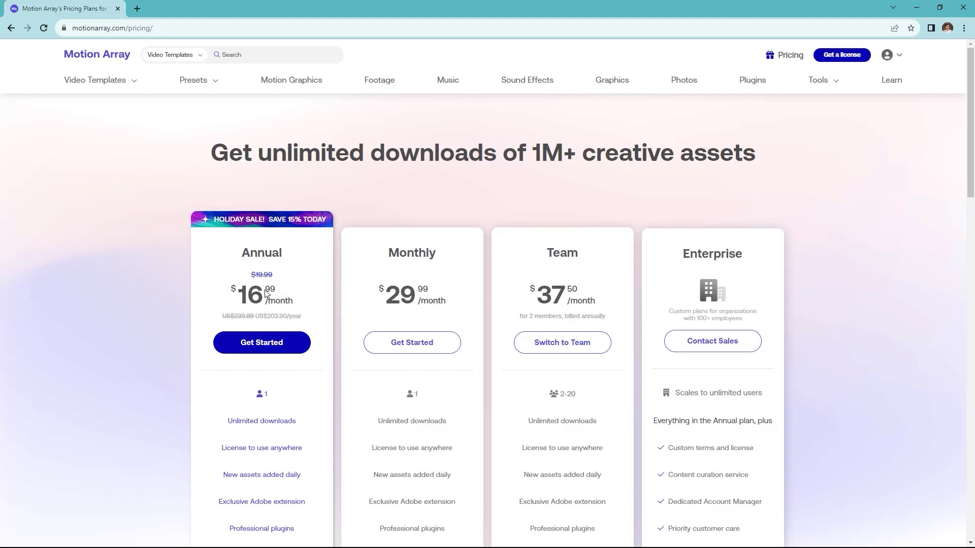
pyautogui.scroll(-5, 275, 279)
pyautogui.scroll(5, 277, 279)
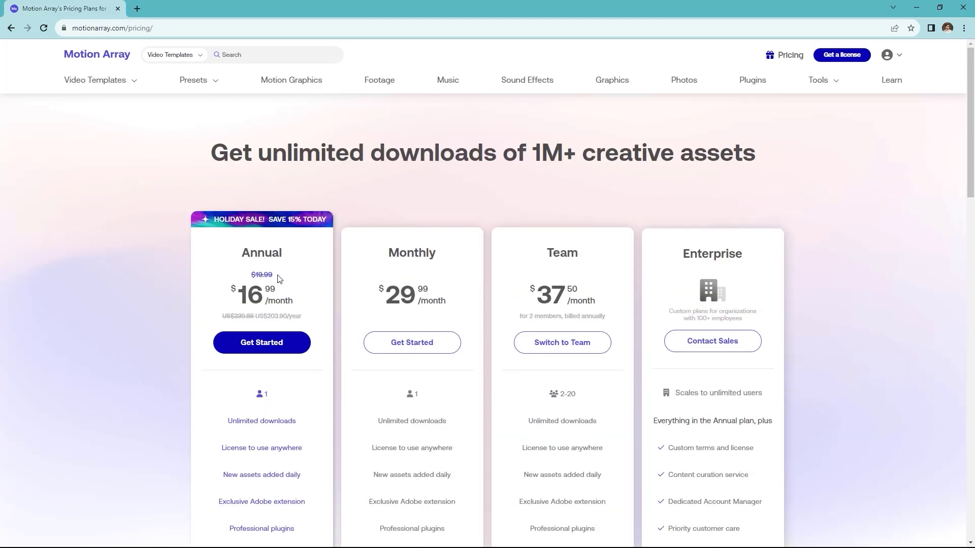